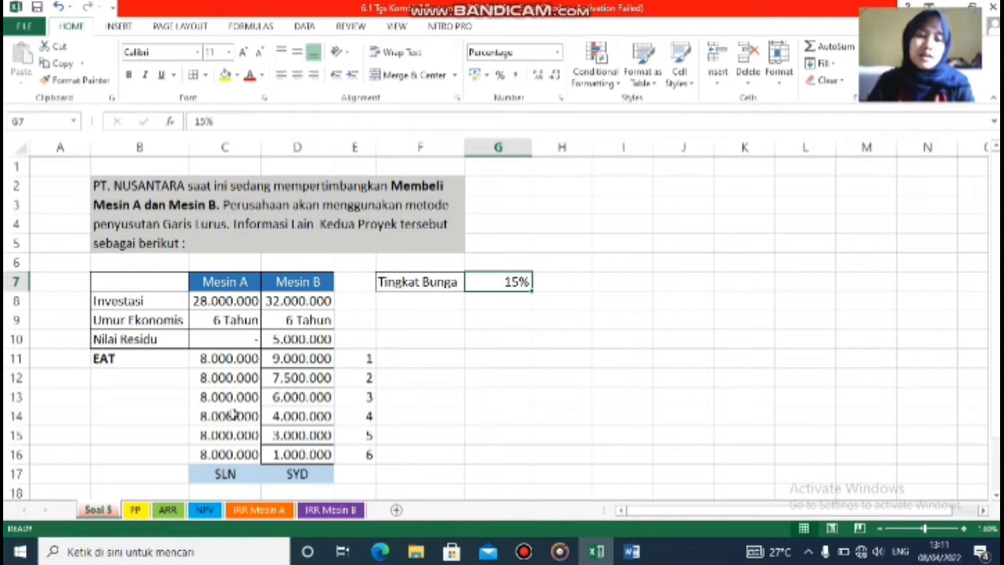
- On the NPV sheet, link Mesin A's year 1 Cash In Flow in C6 to PP!E5 and fill it down to C11
click(202, 510)
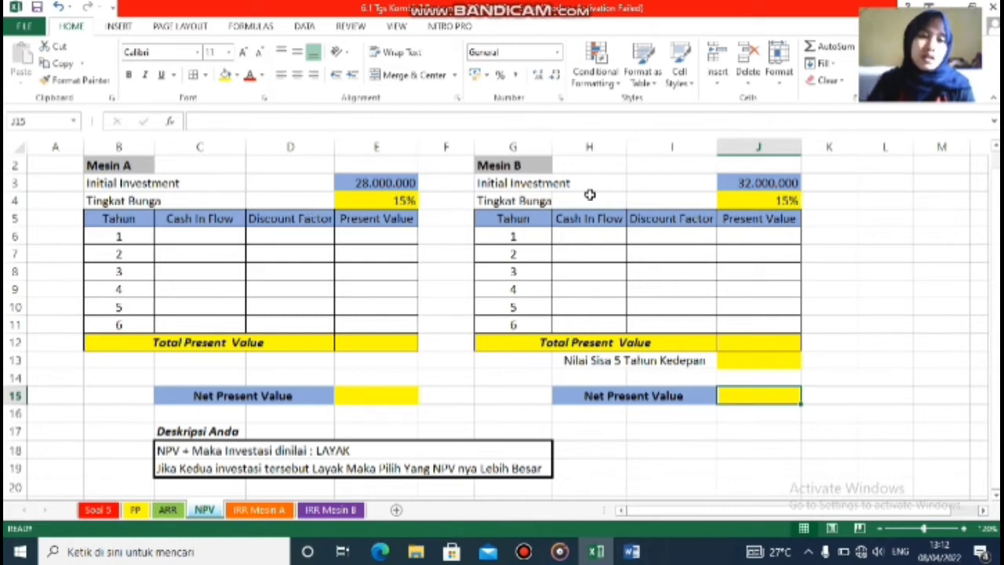
click(172, 236)
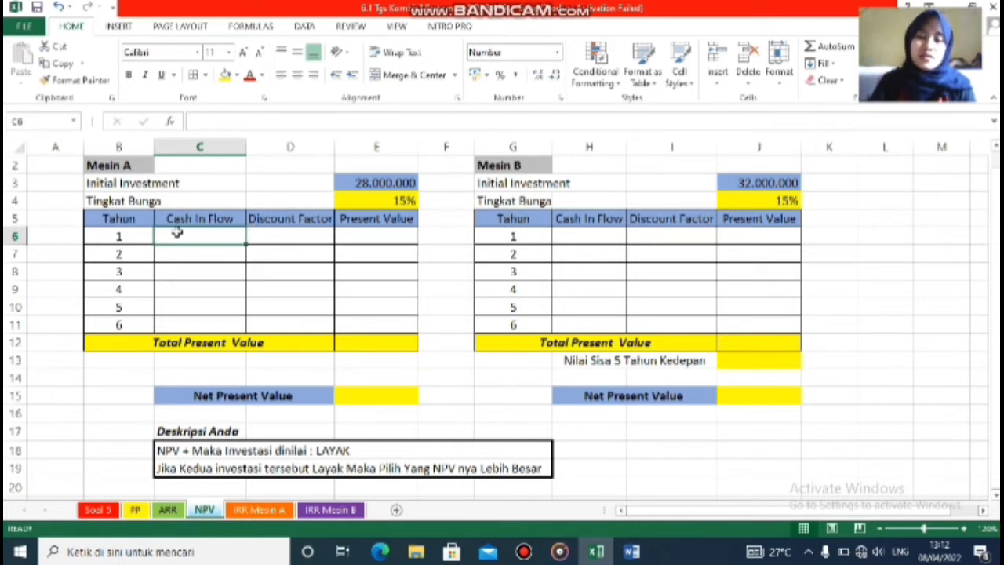
text(=)
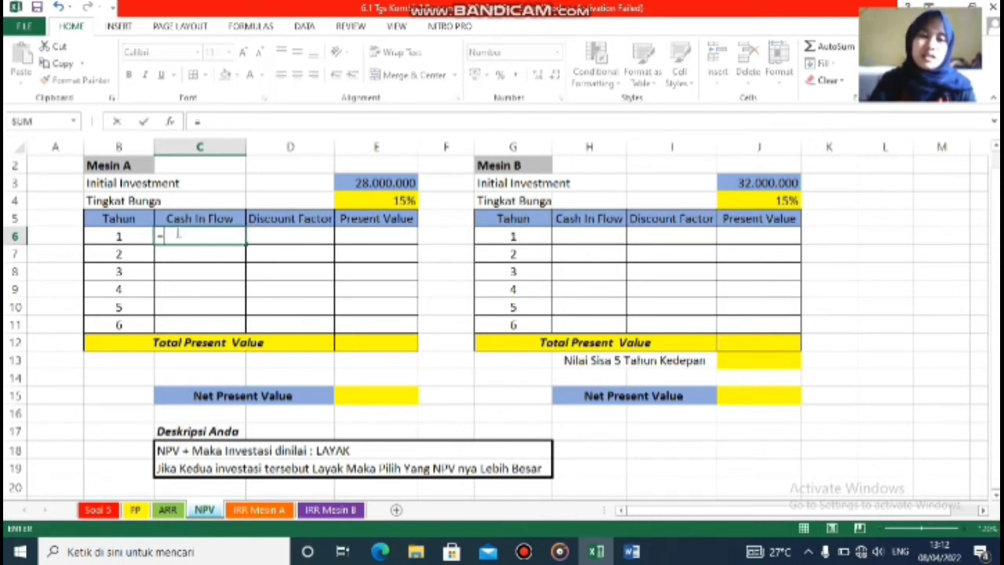
click(136, 511)
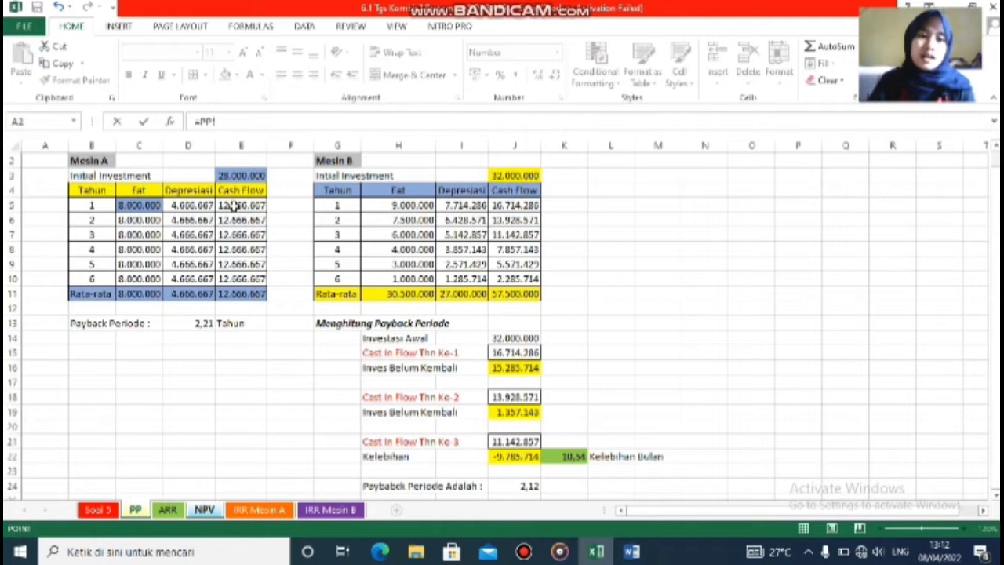
click(232, 205)
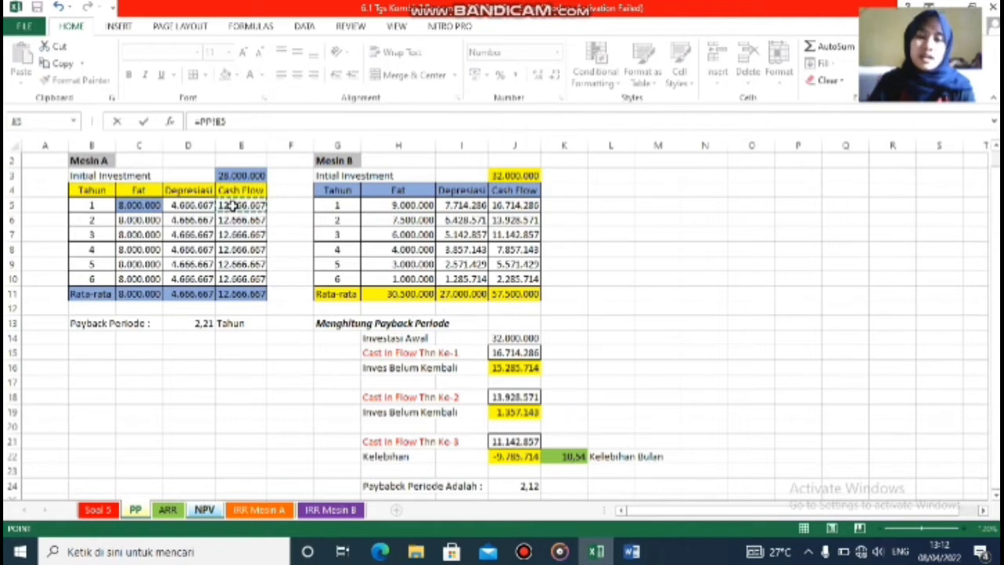
key(Return)
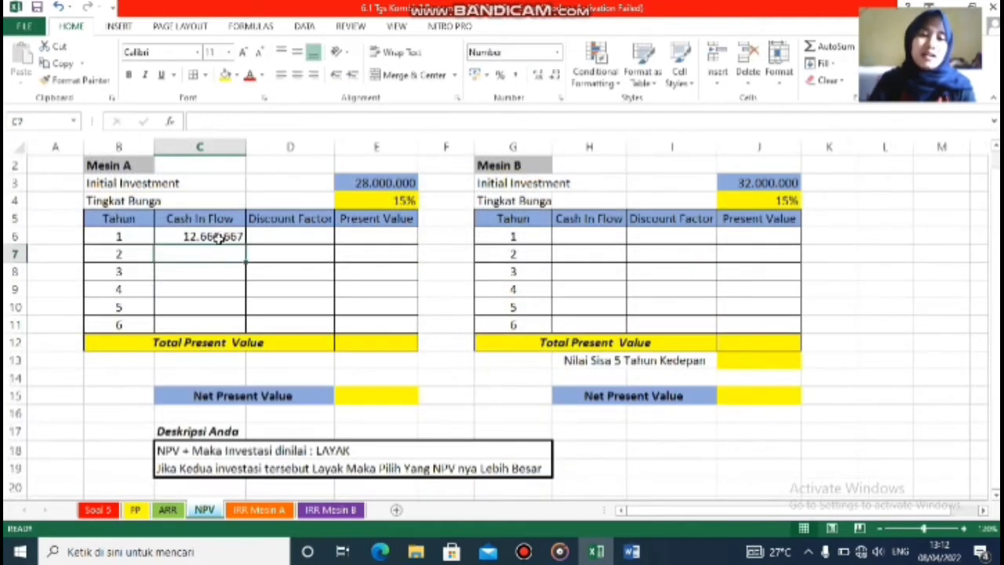
click(218, 238)
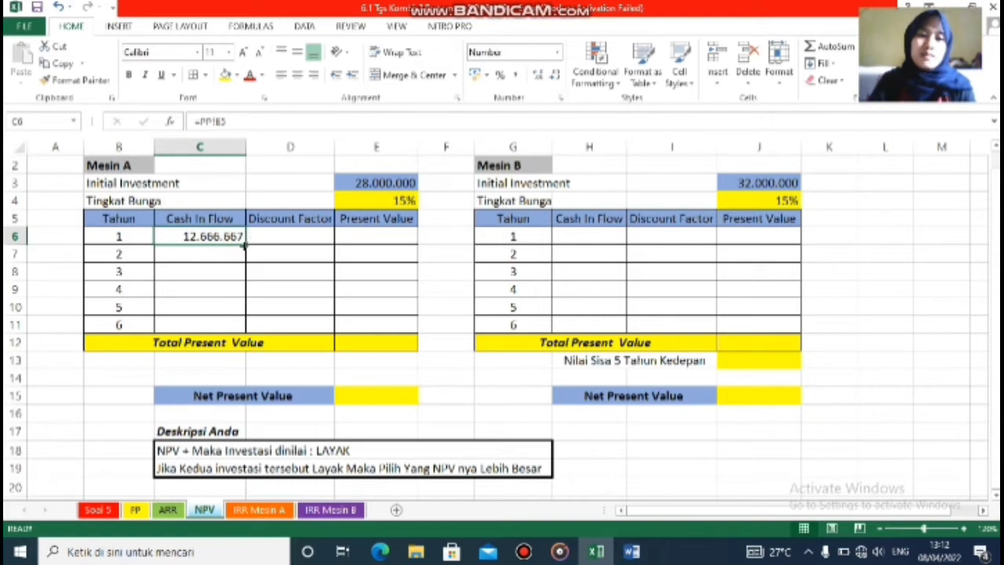
drag(246, 244, 235, 324)
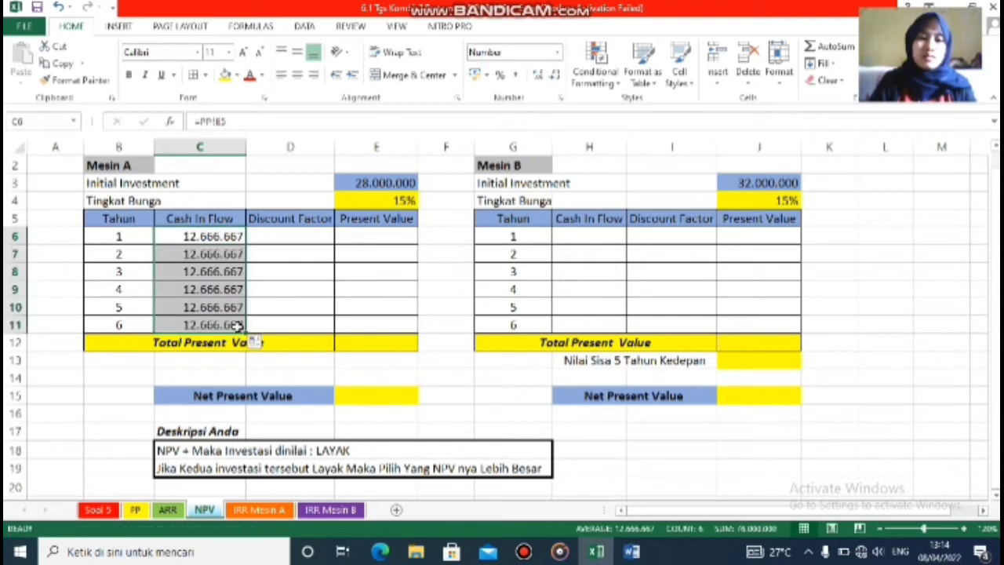
- Calculate Mesin A's Discount Factor in D6 with =1/(1+$E$4)^B6 and fill the formula down to D11
click(252, 236)
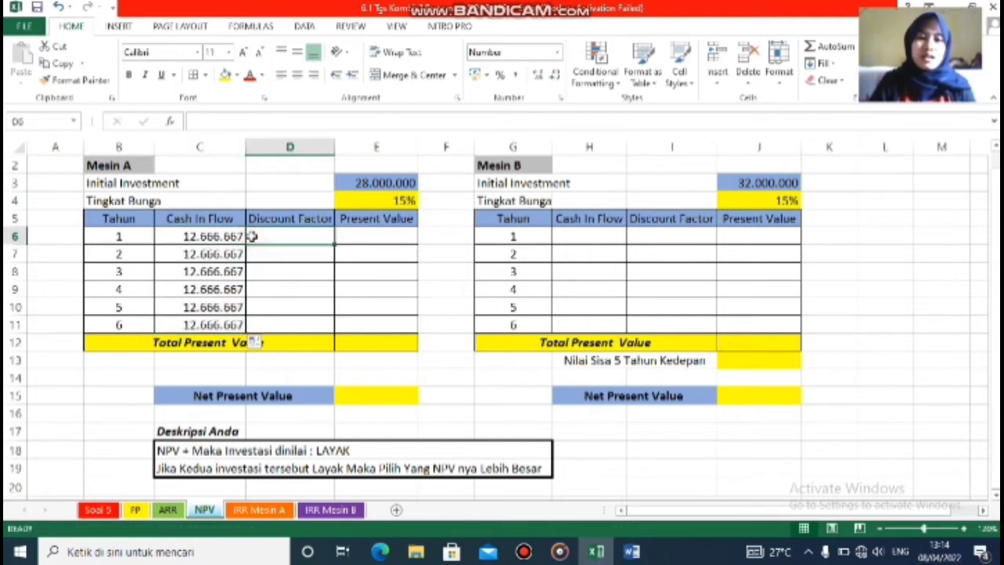
double_click(316, 239)
text(=)
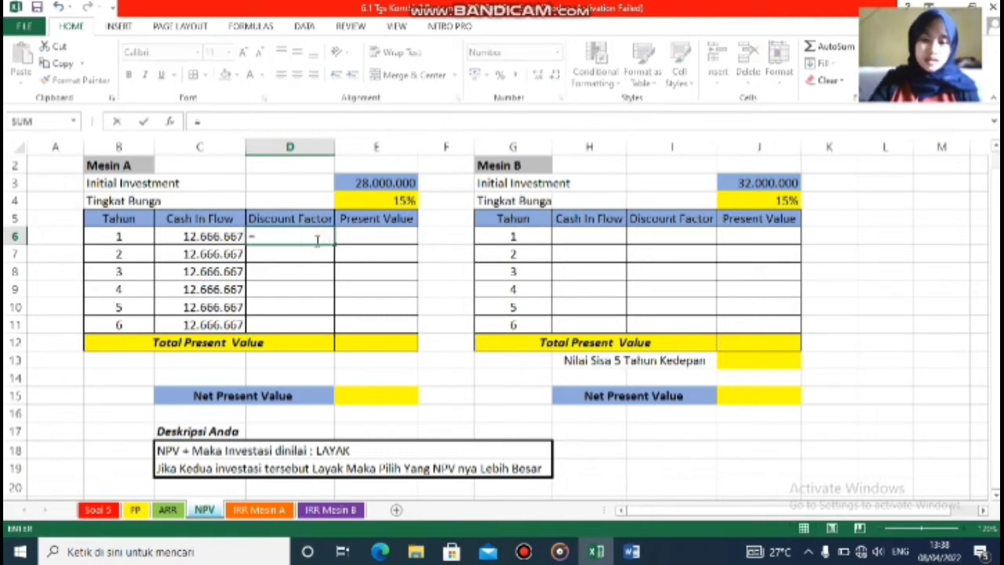
text(1)
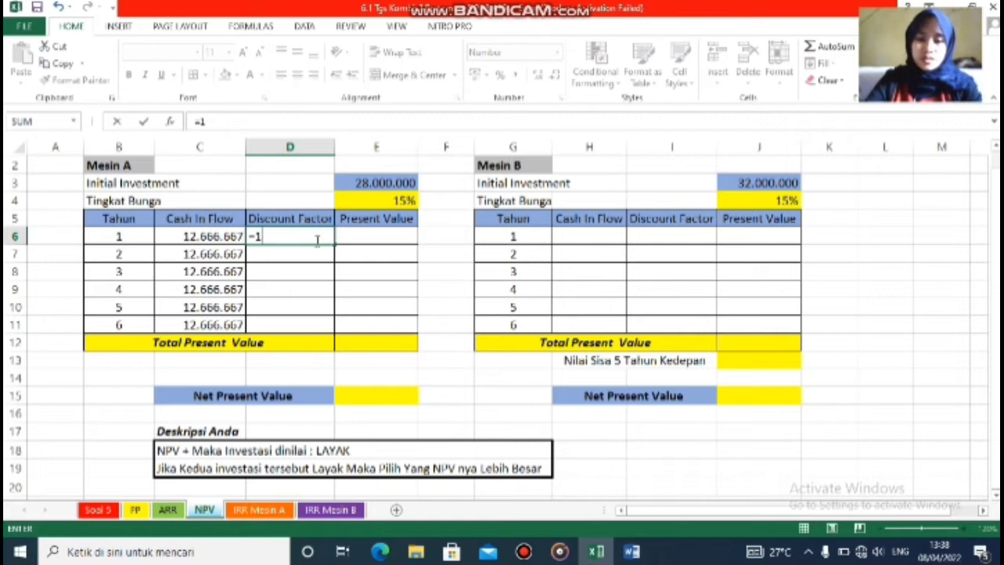
text(/(1)
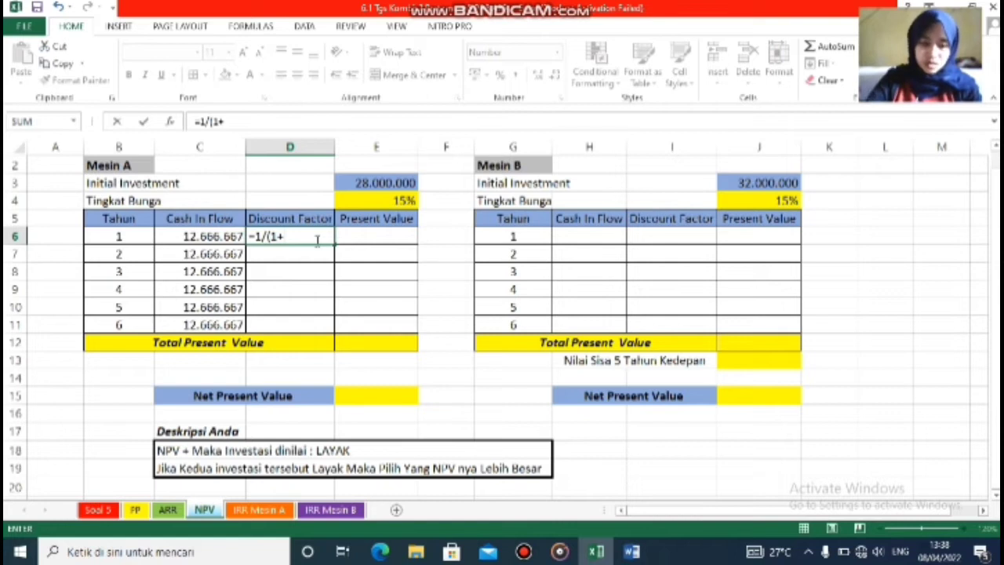
text(+)
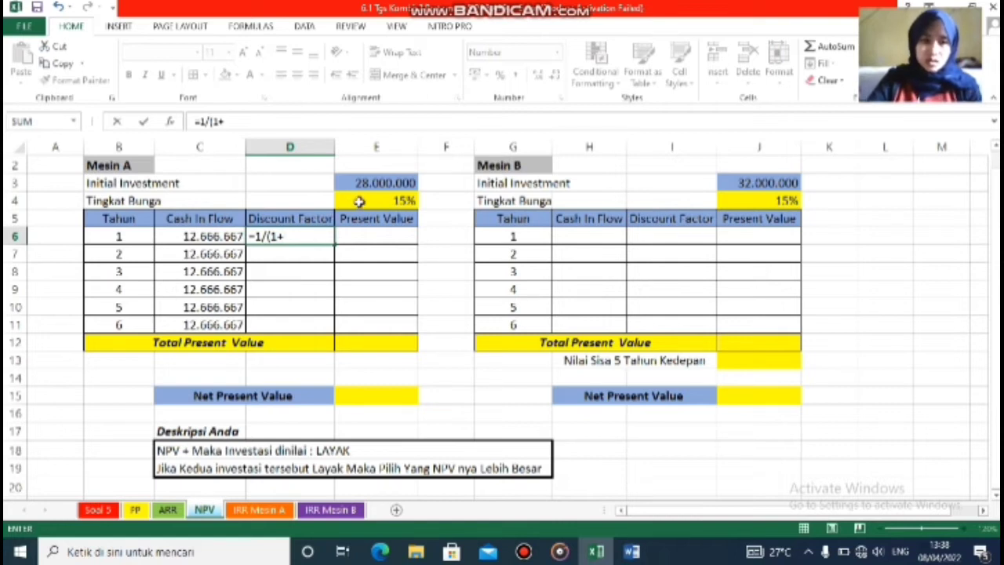
click(359, 201)
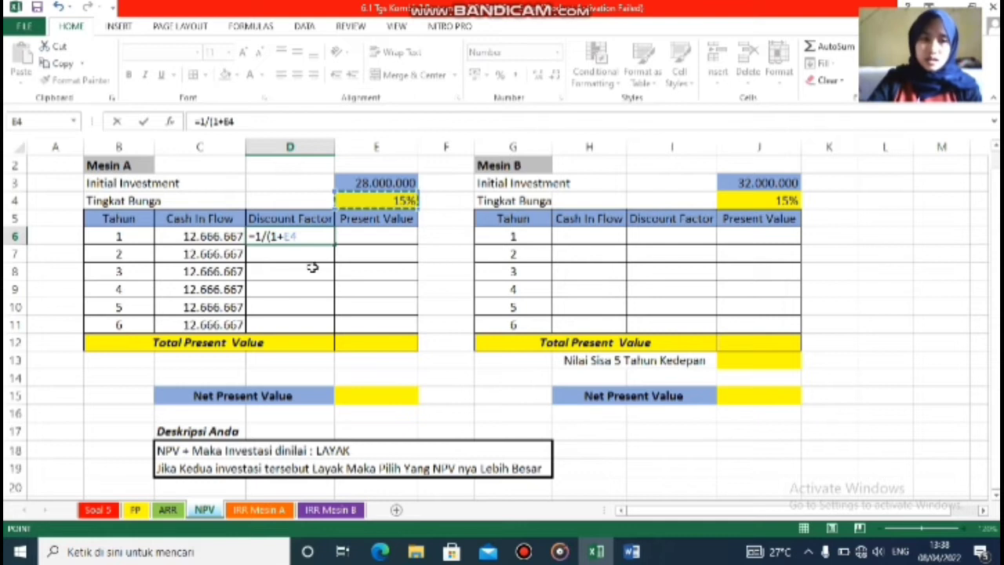
double_click(306, 237)
key(F4)
click(313, 237)
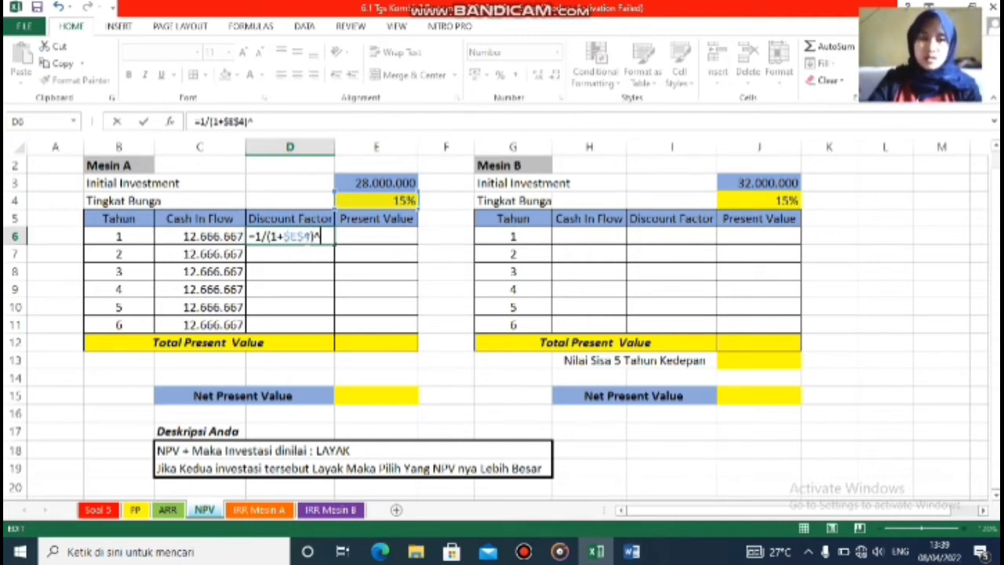
text()^)
click(122, 235)
key(Return)
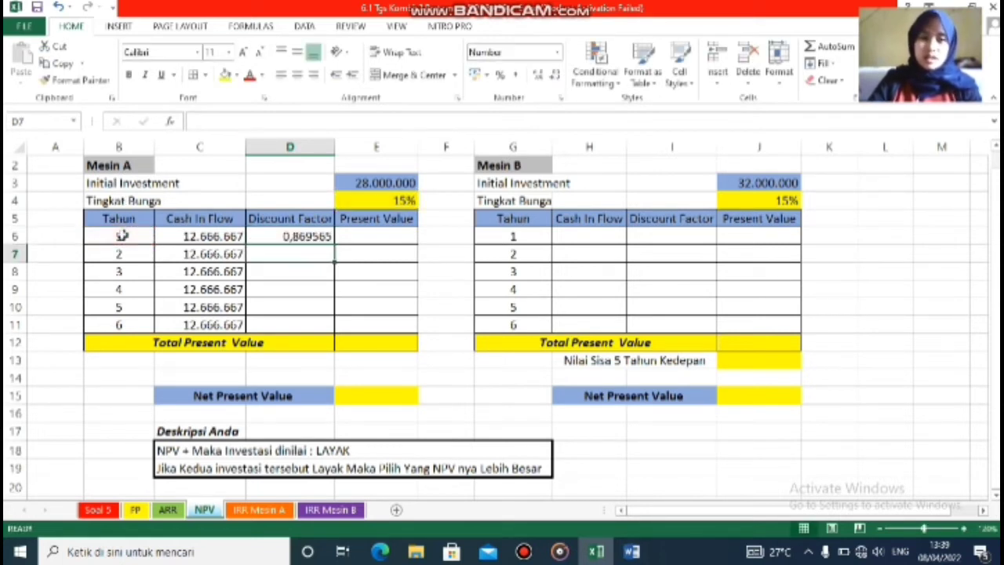
click(313, 235)
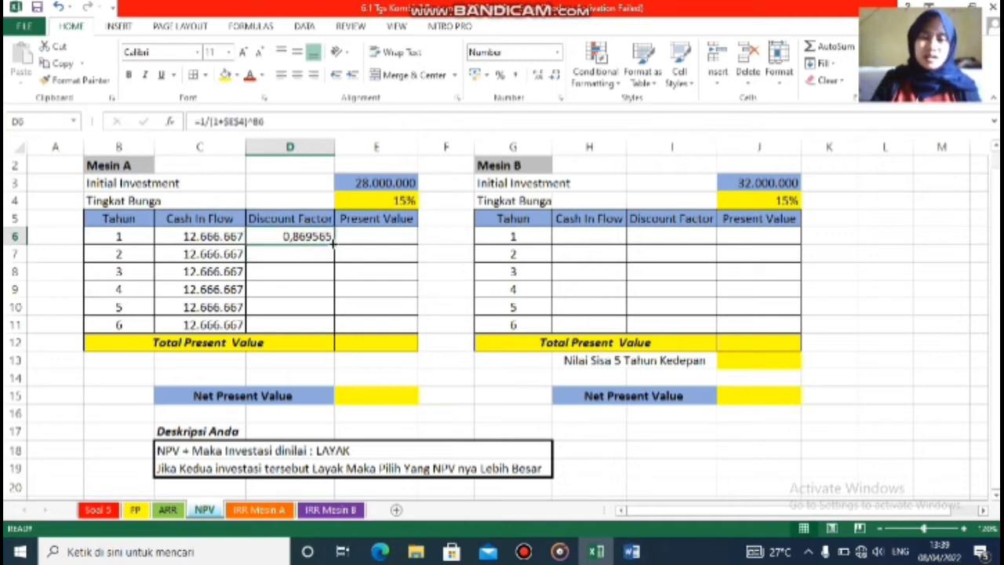
drag(335, 244, 333, 329)
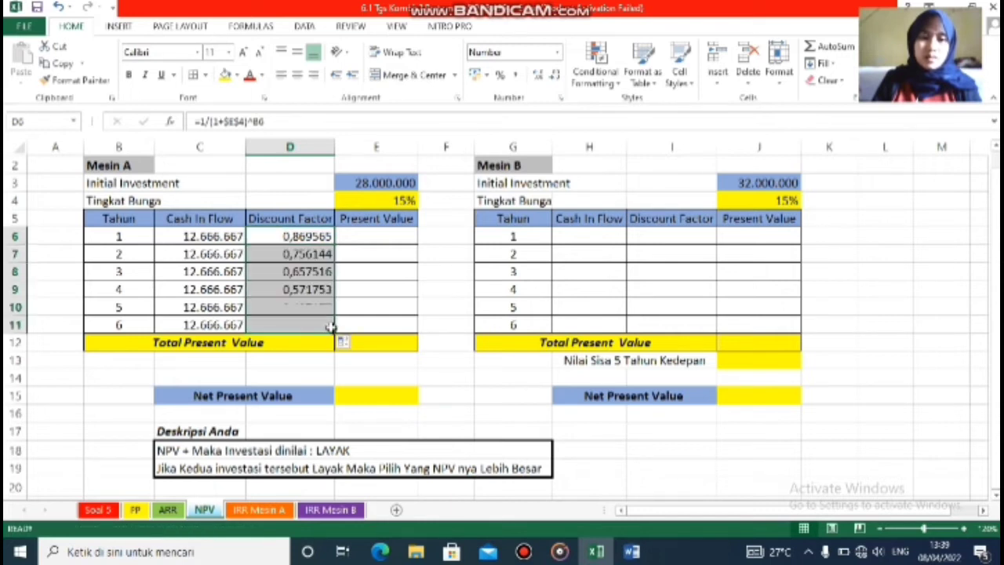
- Calculate Mesin A's Present Value in E6 with =C6*D6 and fill the formula down to E11
click(384, 235)
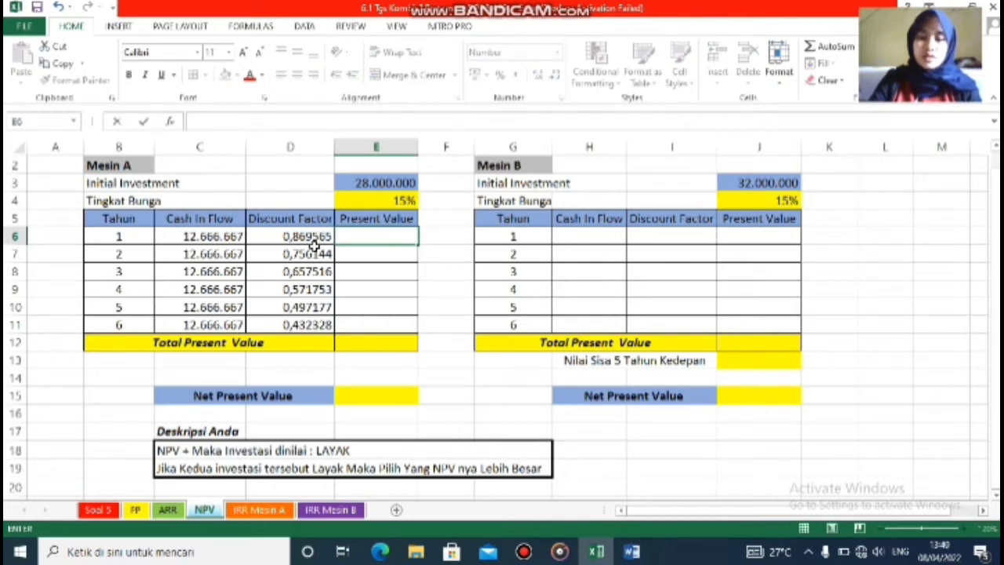
text(=)
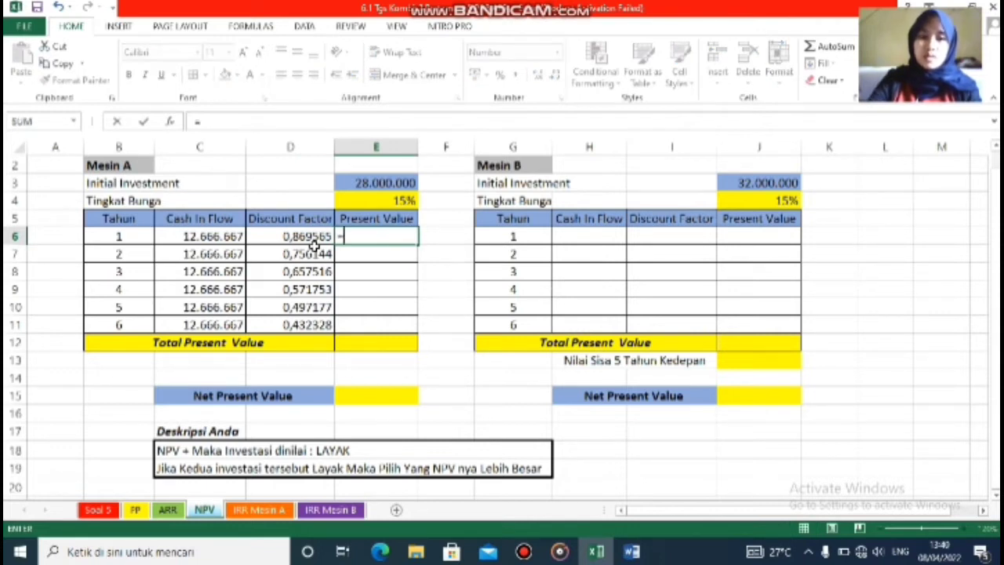
click(203, 235)
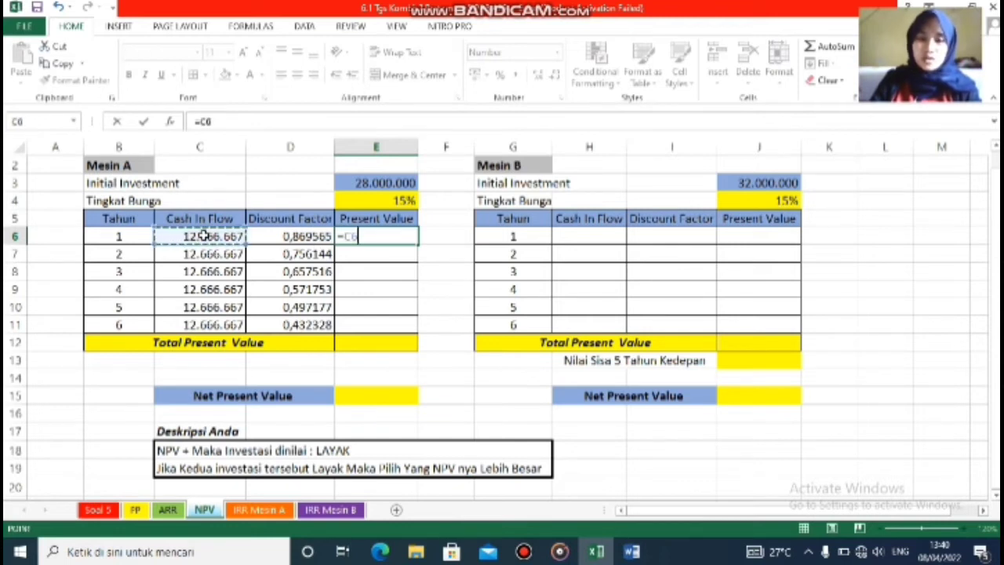
text(*)
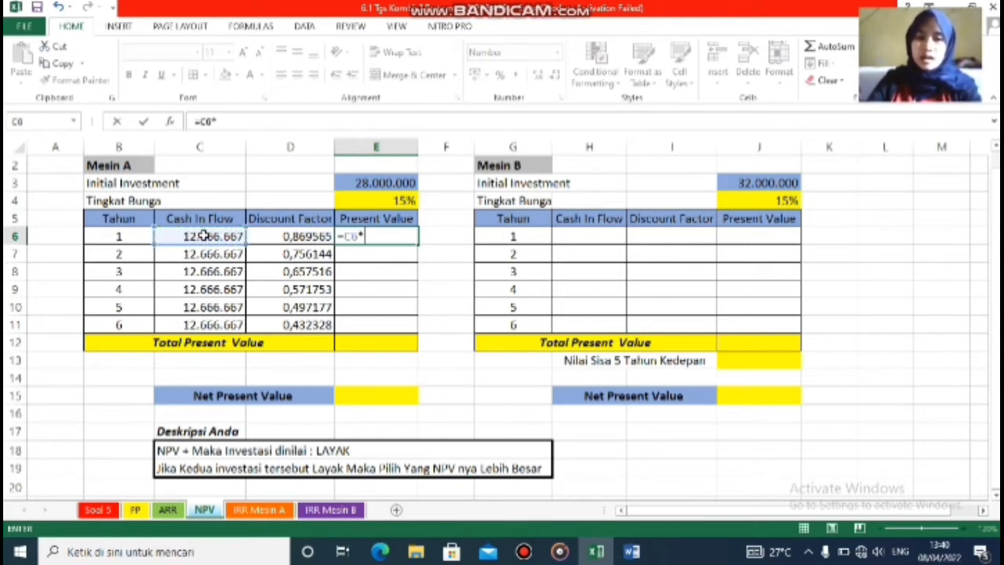
click(311, 237)
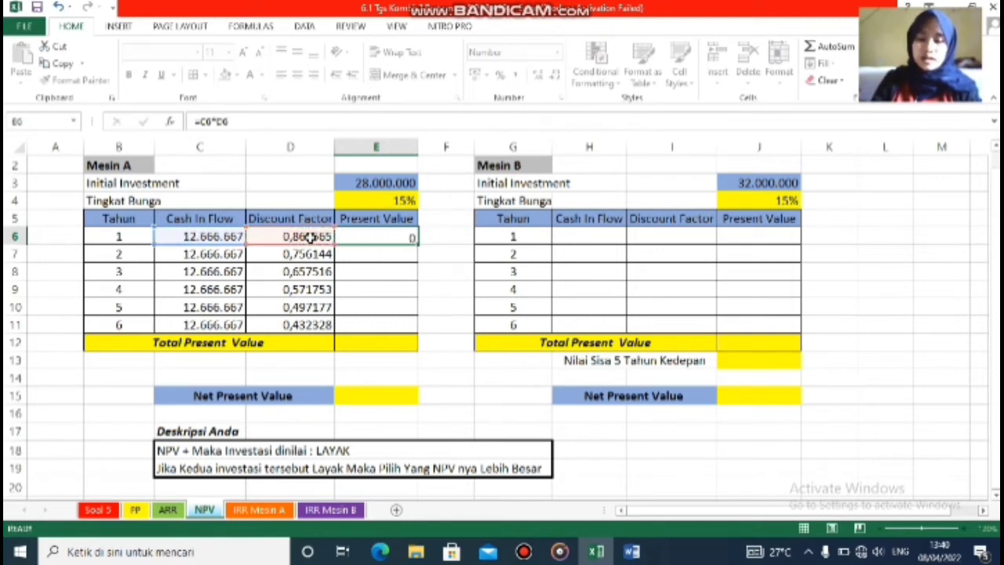
key(Return)
click(414, 241)
drag(419, 246, 416, 334)
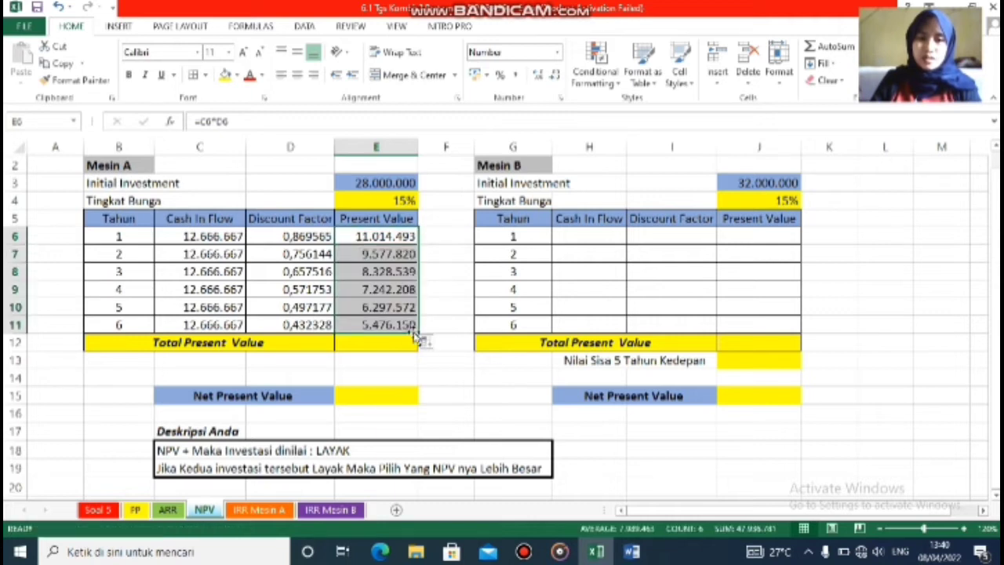
- Total Mesin A's present values in E12 with =SUM(E6:E11)
click(392, 343)
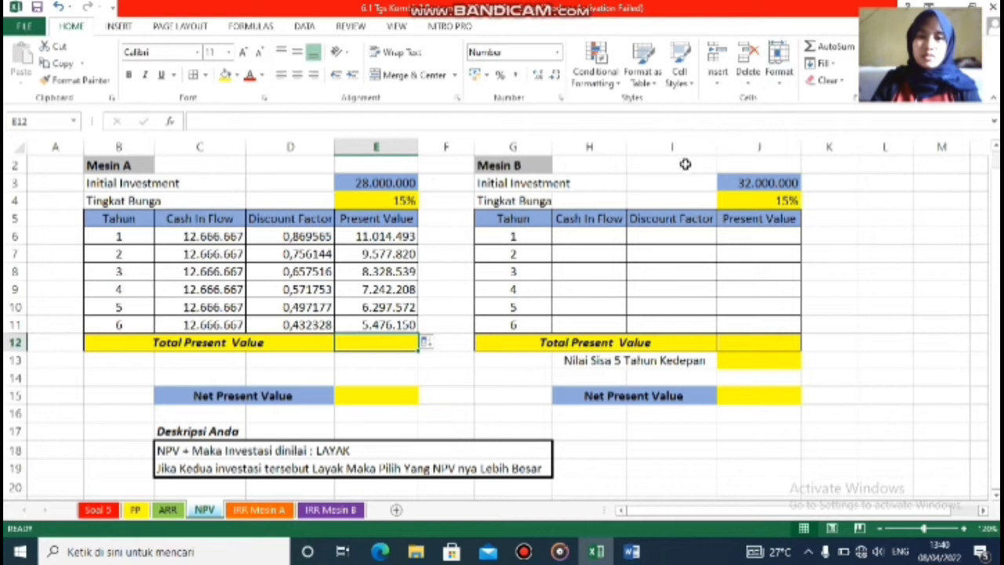
click(827, 47)
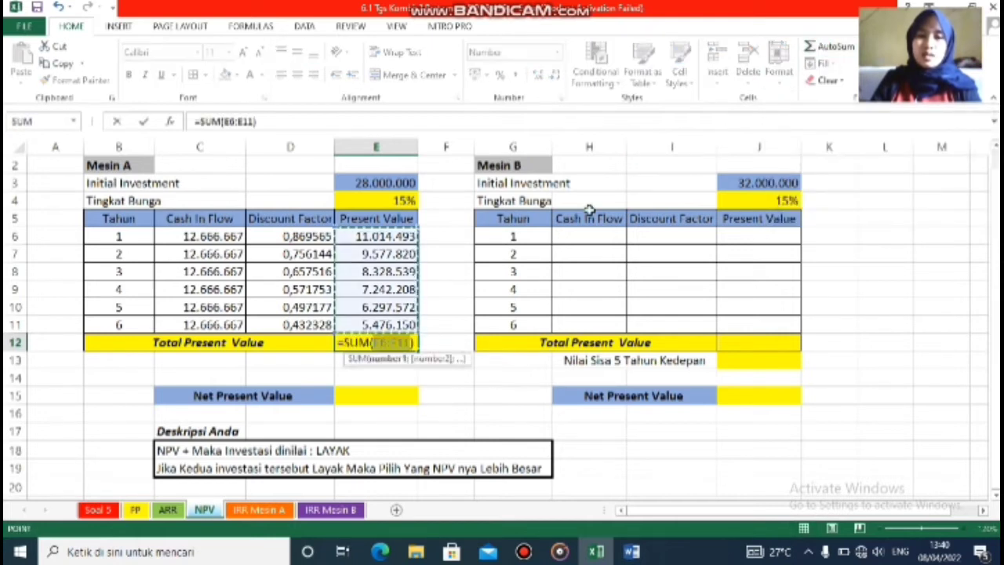
key(Return)
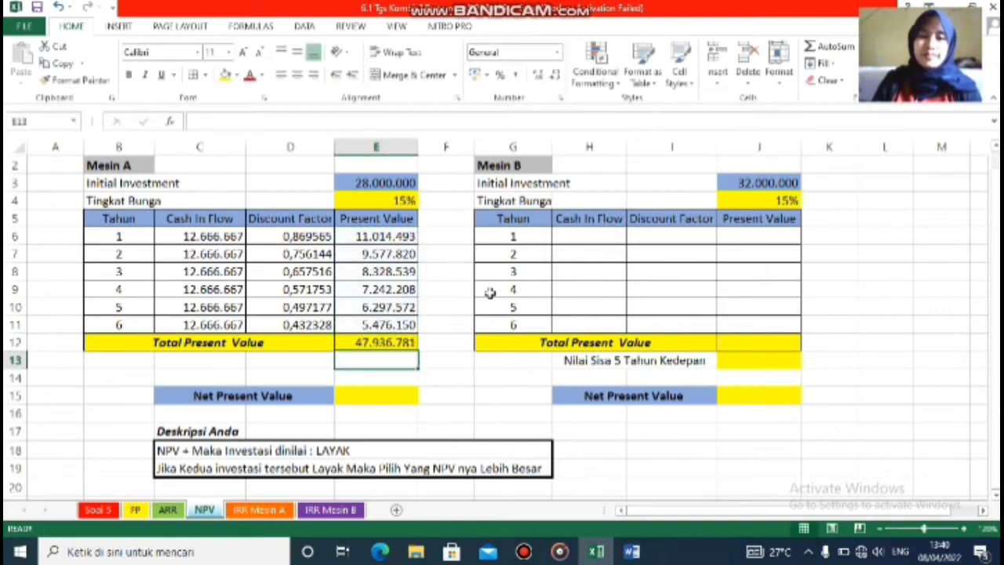
key(Up)
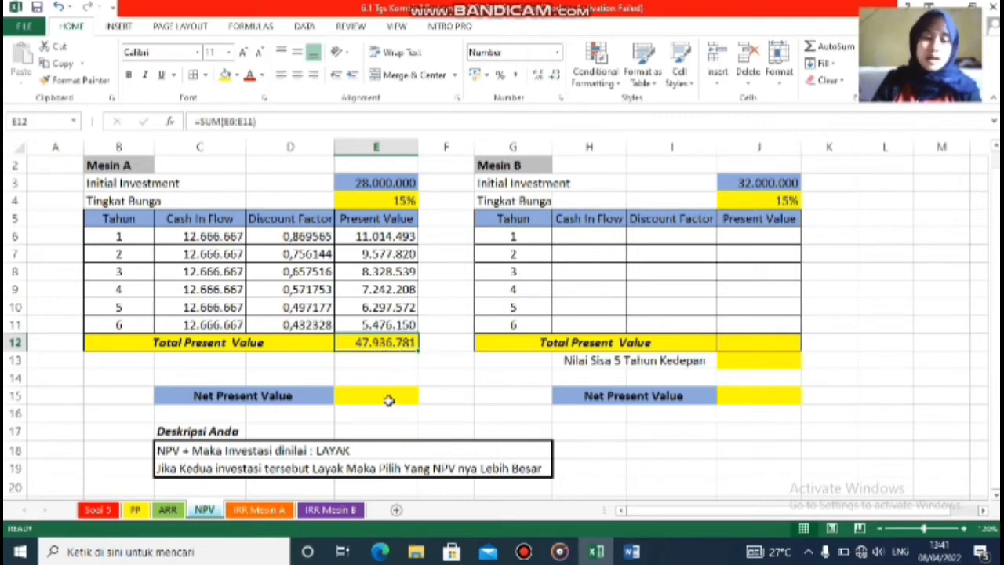
- Calculate Mesin A's Net Present Value in E15 by subtracting the initial investment from the total, using =E12-E3
click(314, 397)
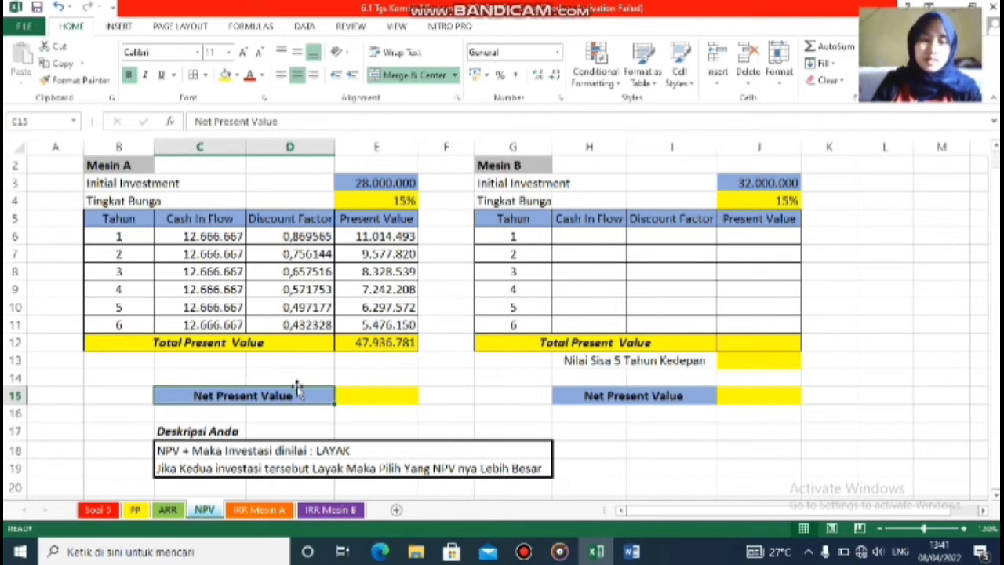
click(365, 396)
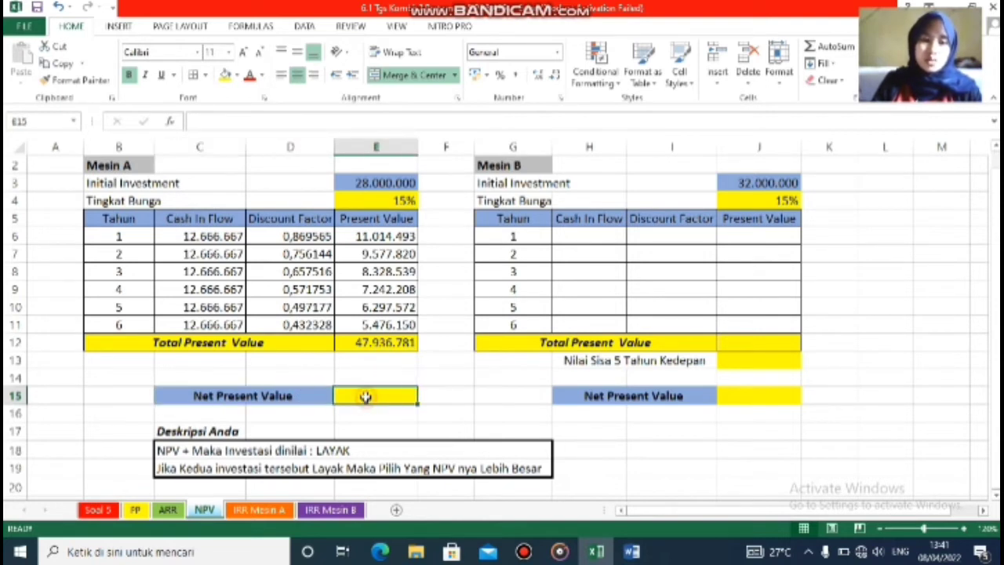
text(=)
click(378, 343)
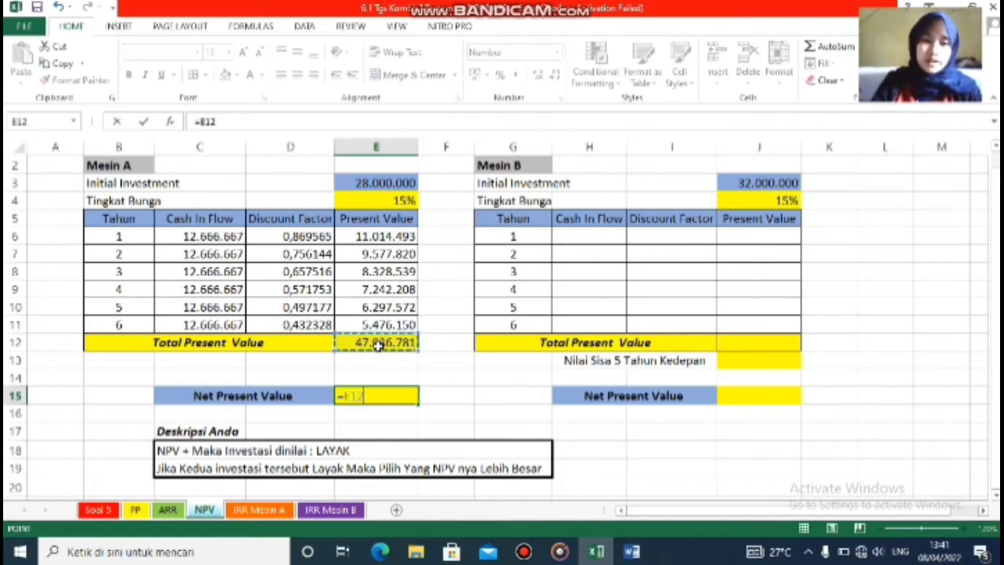
text(-)
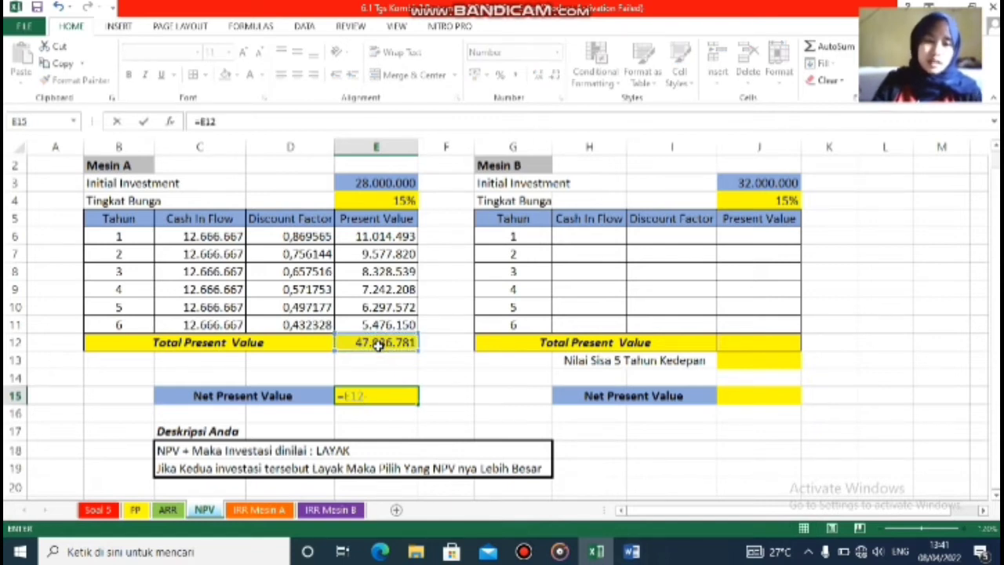
click(379, 184)
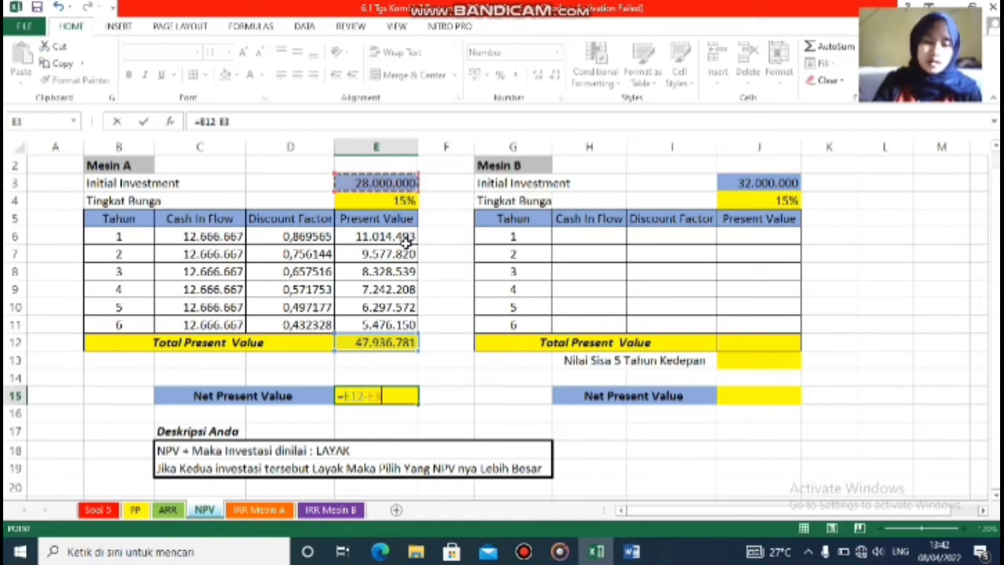
key(Return)
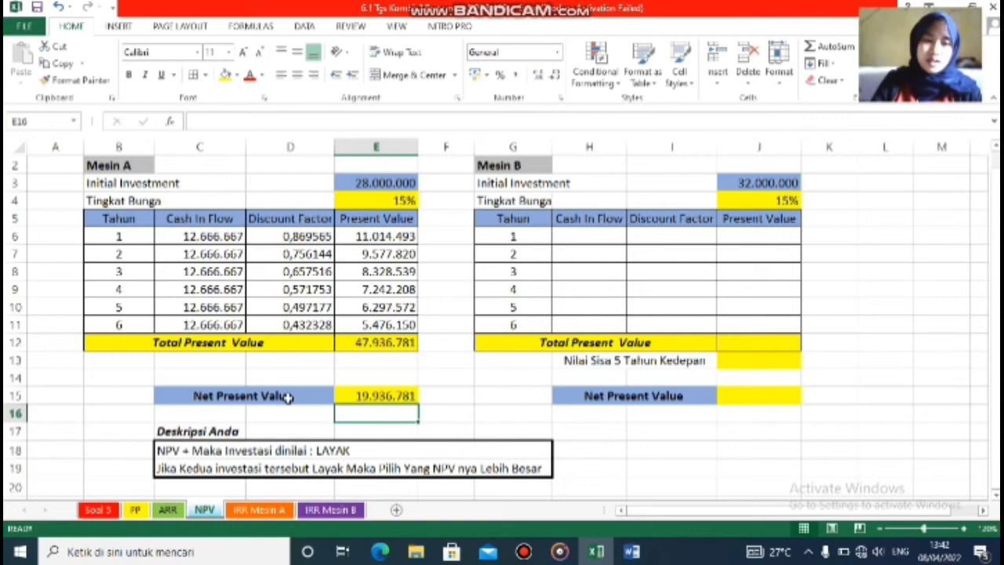
key(Up)
key(Left)
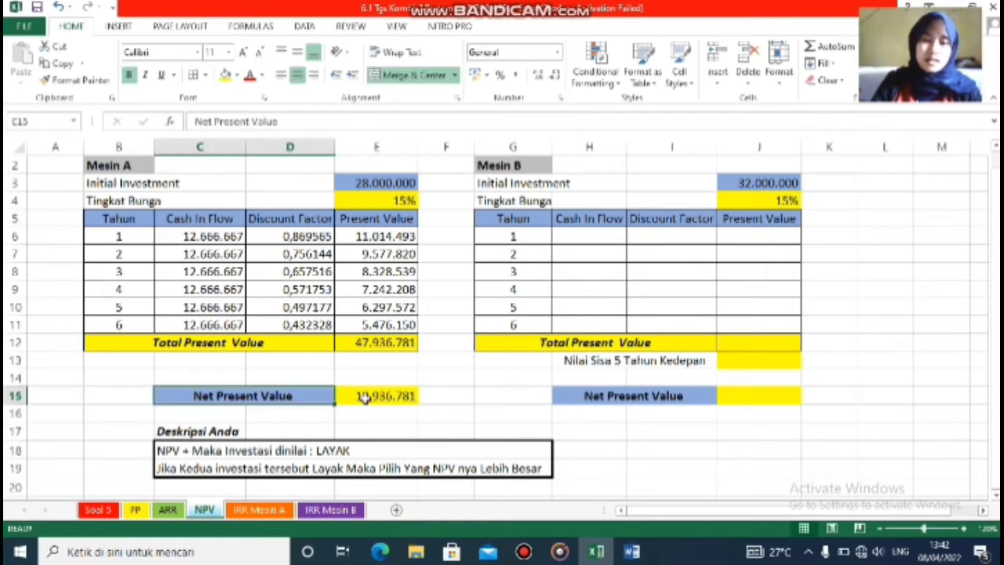
- Link Mesin B's year 1 Cash In Flow in H6 to the PP sheet with =PP!J5 and fill the formula down to H11
click(363, 396)
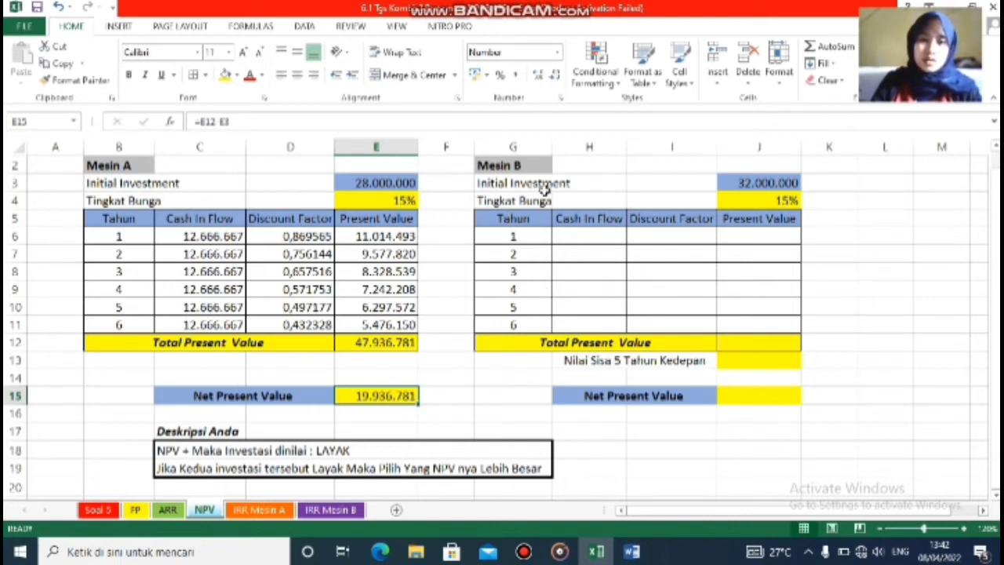
click(586, 235)
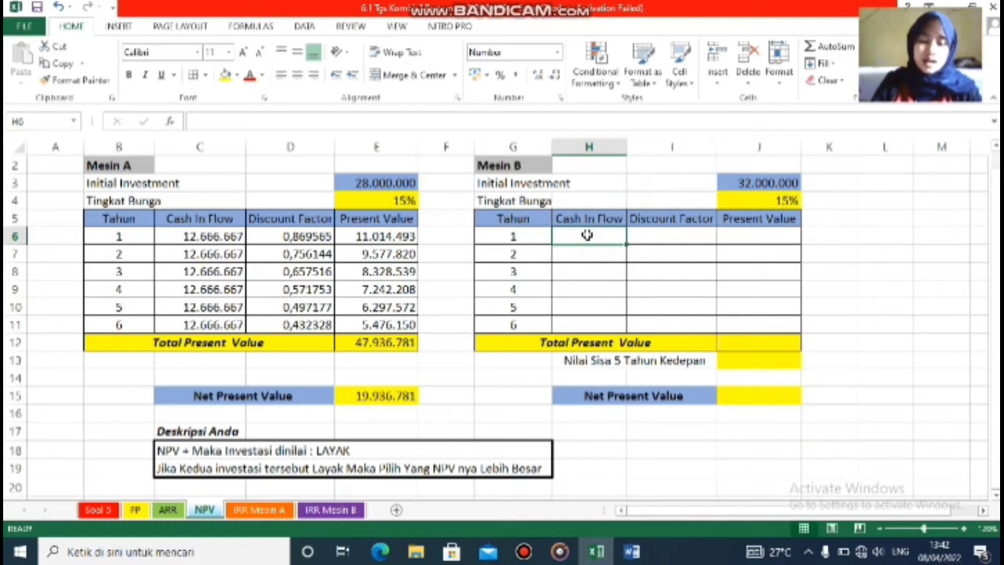
text(=)
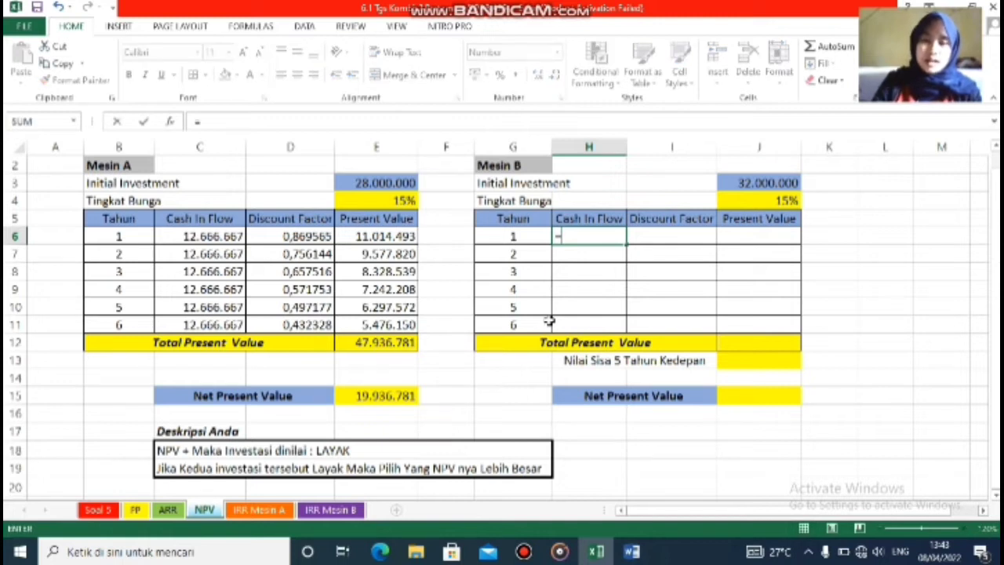
click(135, 509)
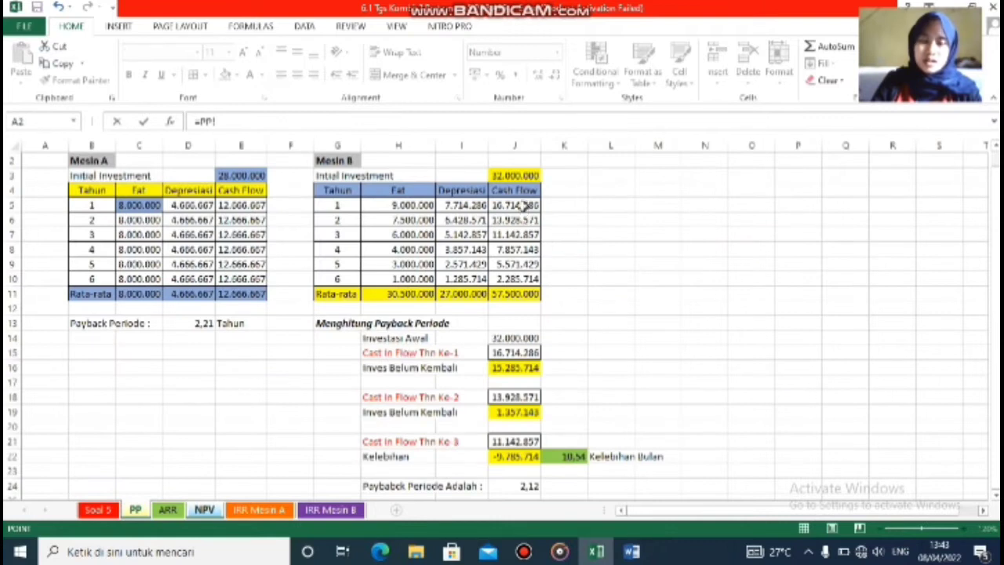
click(523, 205)
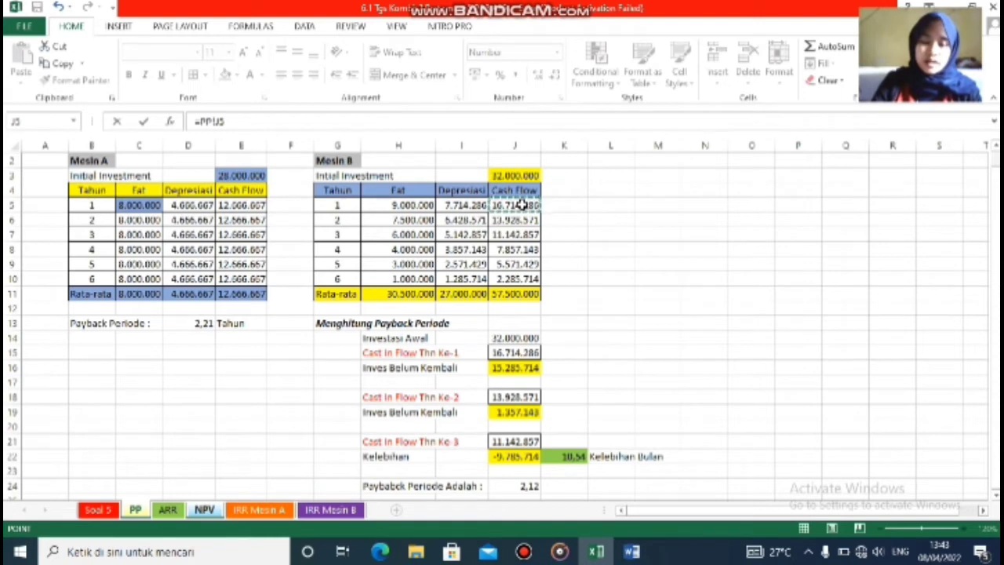
key(Return)
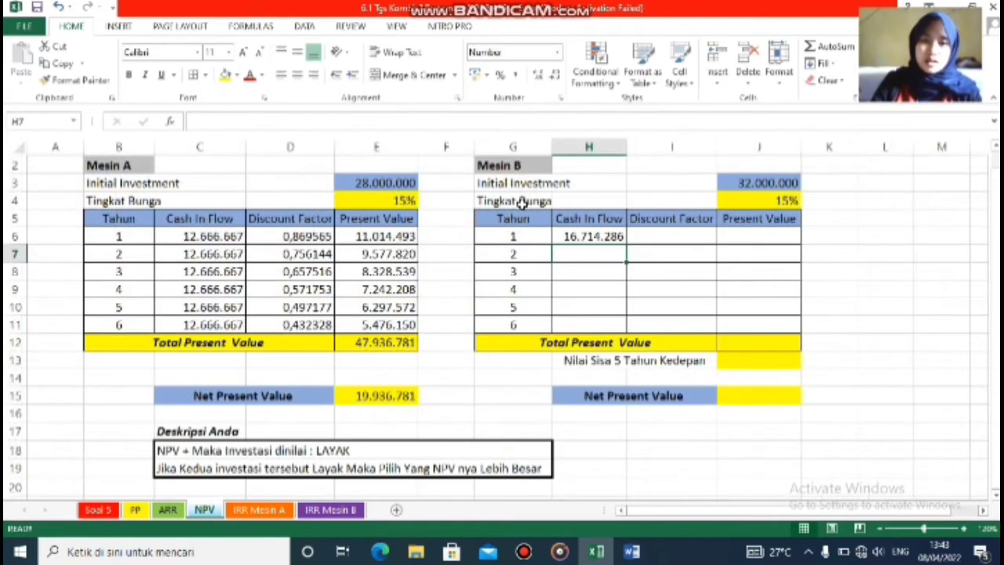
click(582, 235)
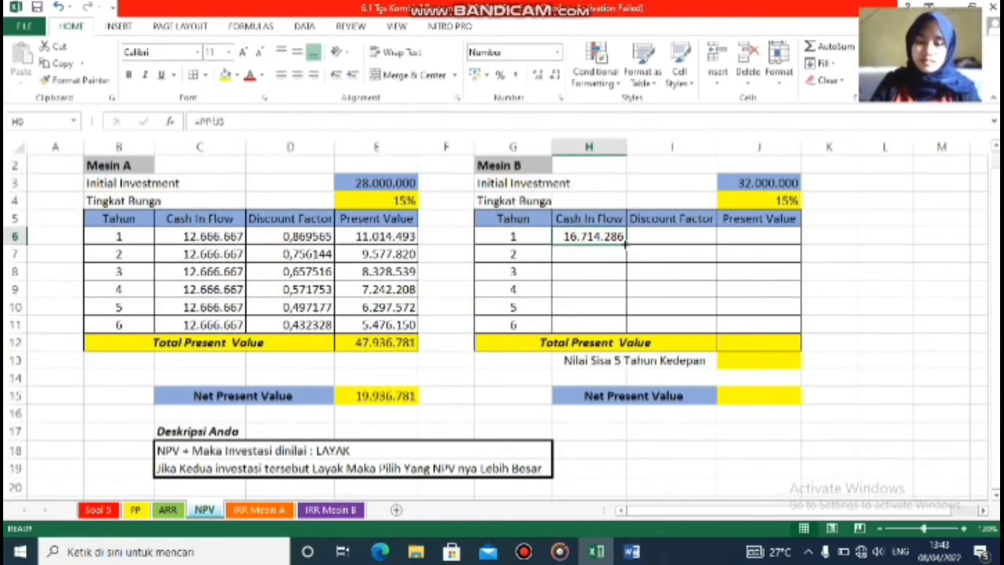
drag(625, 245, 625, 325)
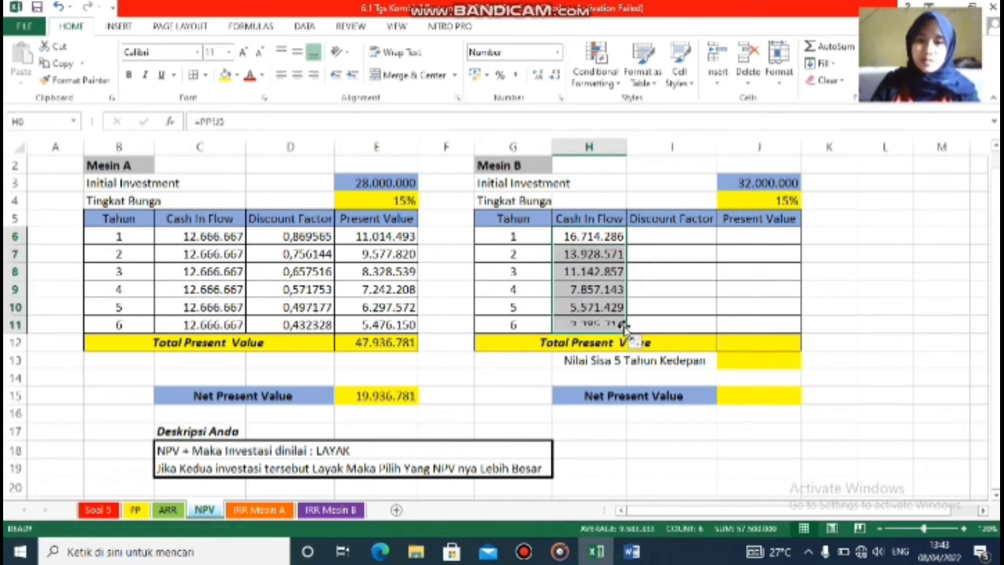
- Calculate Mesin B's Discount Factor in I6 with =1/(1+$J$4)^G6 and fill the formula down to I11
click(688, 233)
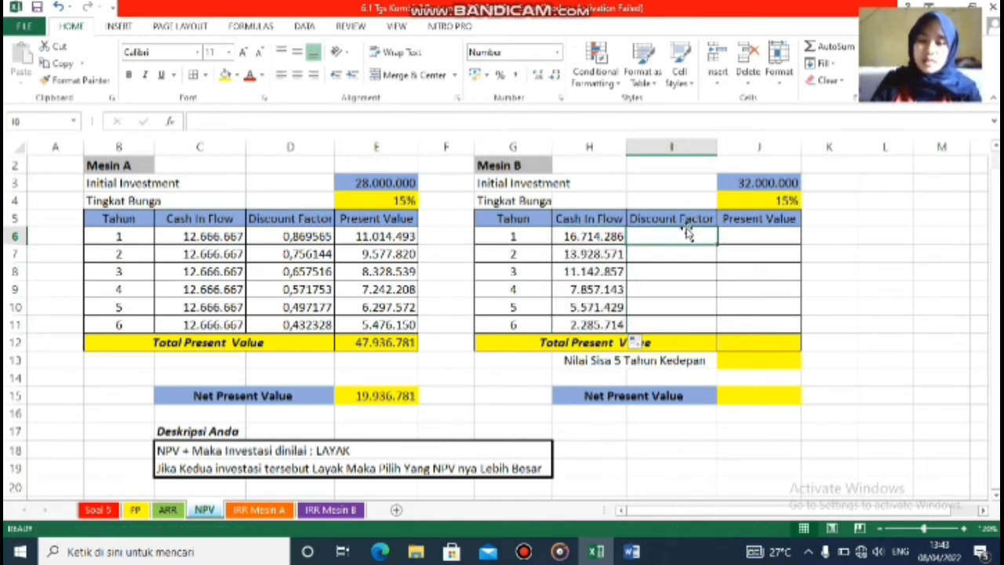
text(=)
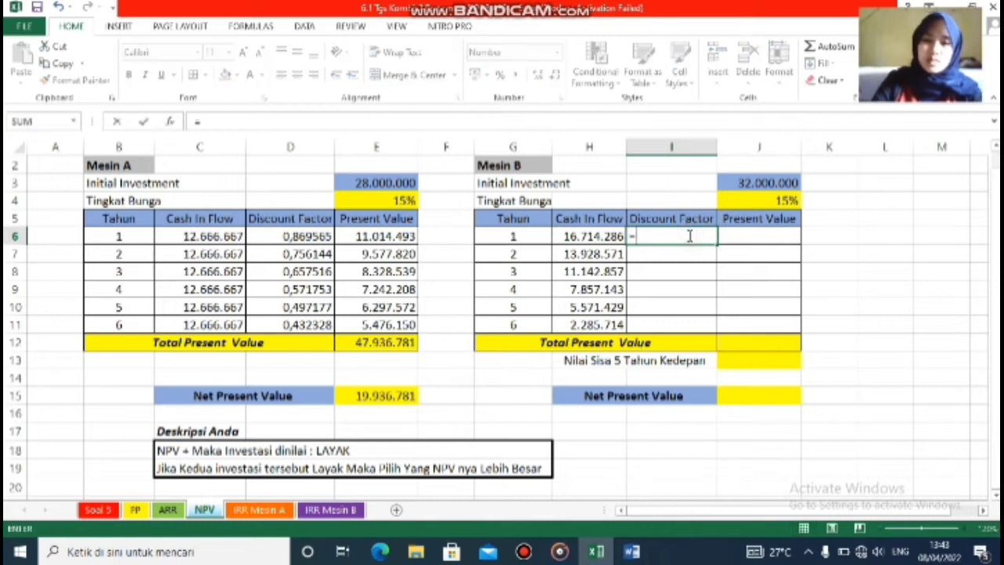
text(1/(1+)
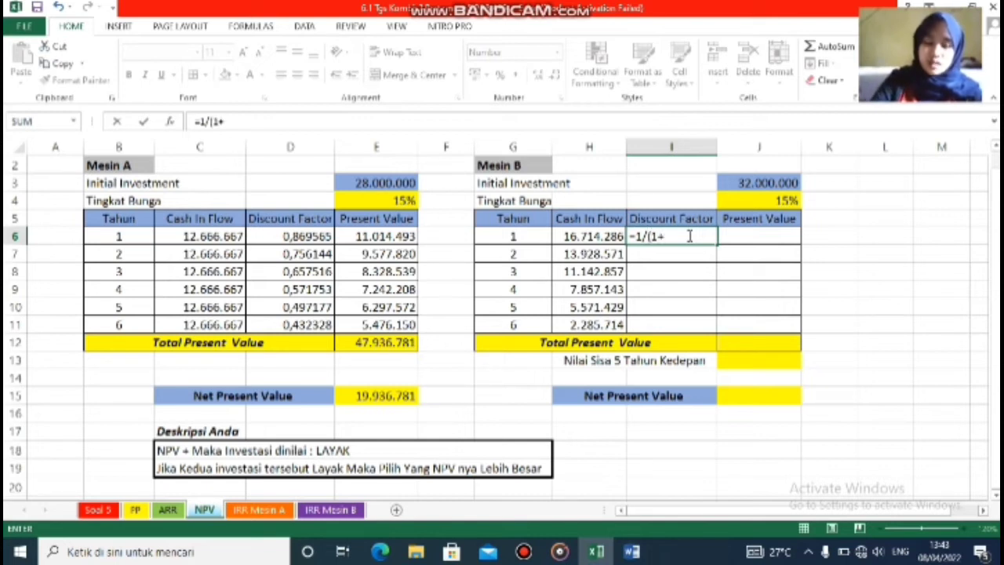
click(761, 201)
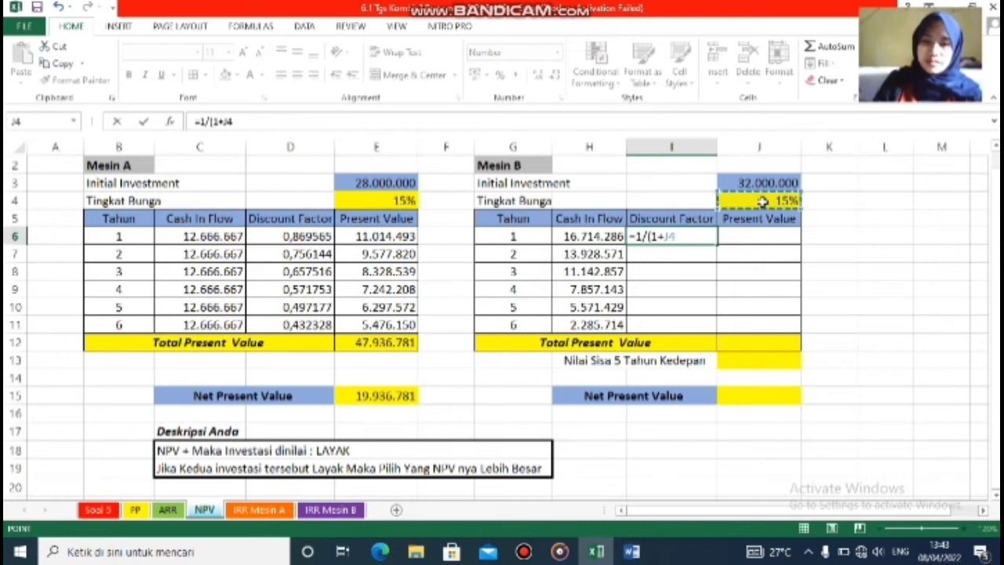
double_click(692, 235)
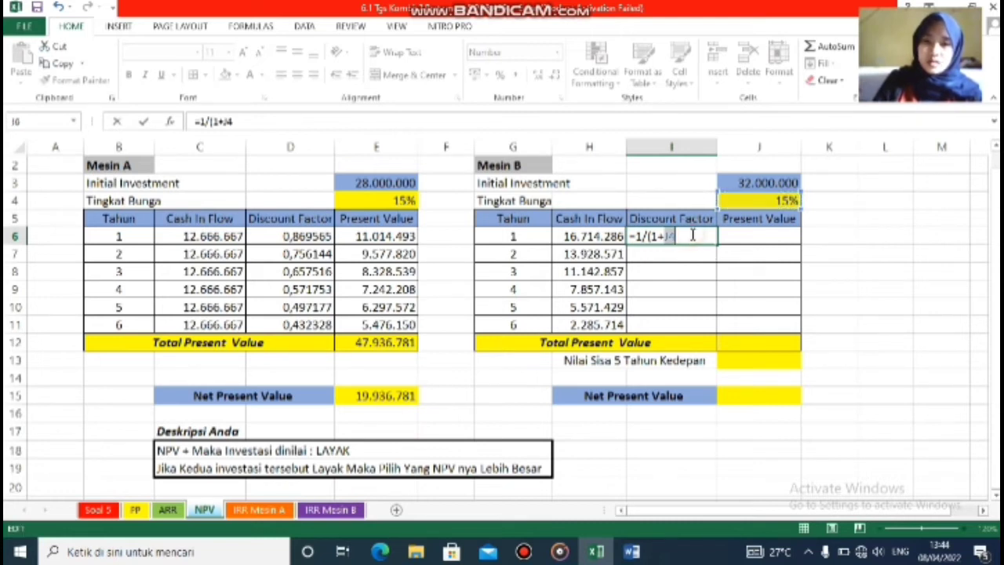
key(F4)
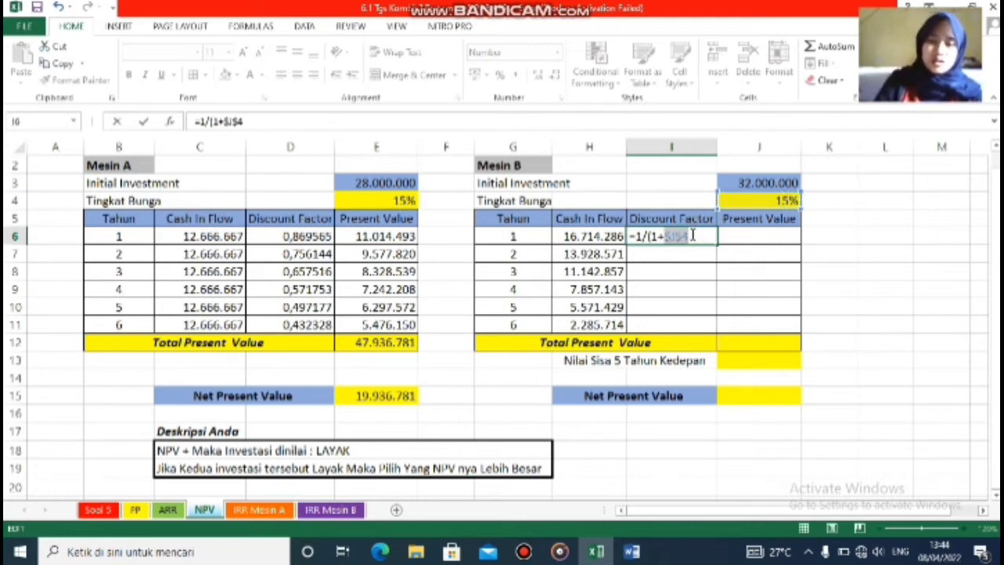
text()^)
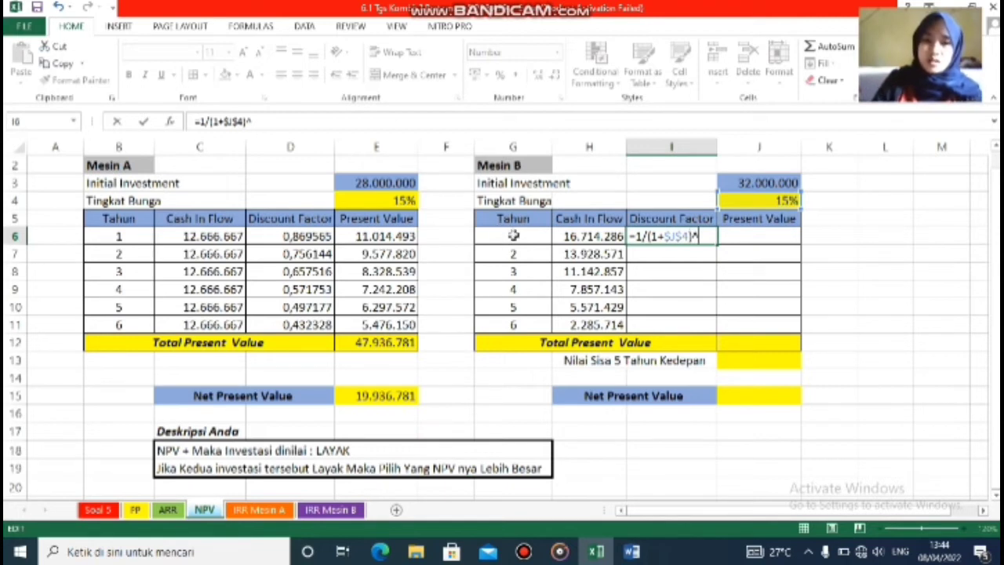
click(513, 236)
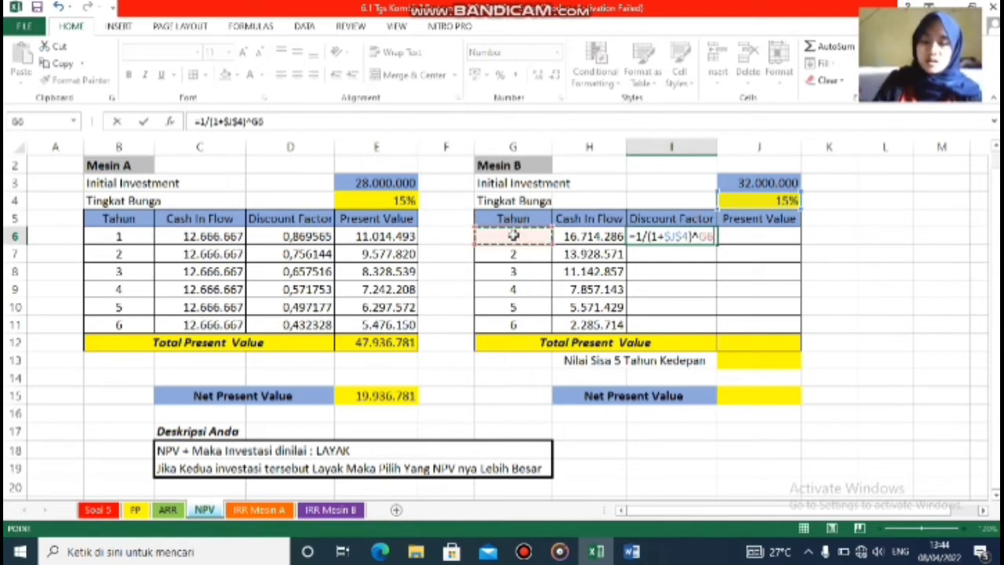
key(Return)
click(706, 237)
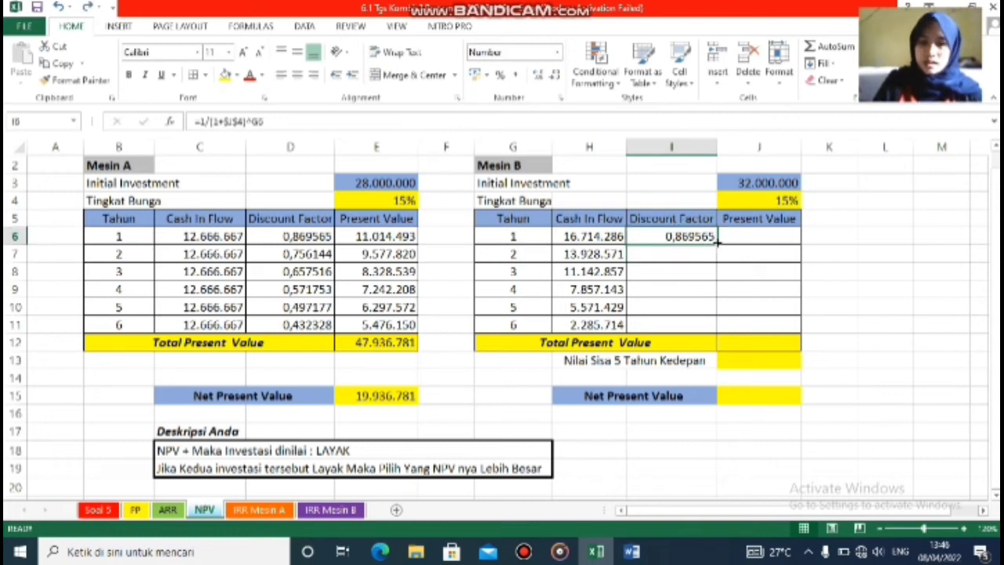
drag(716, 244, 709, 334)
- Calculate Mesin B's Present Value in J6 with =H6*I6 and fill the formula down to J11
click(767, 236)
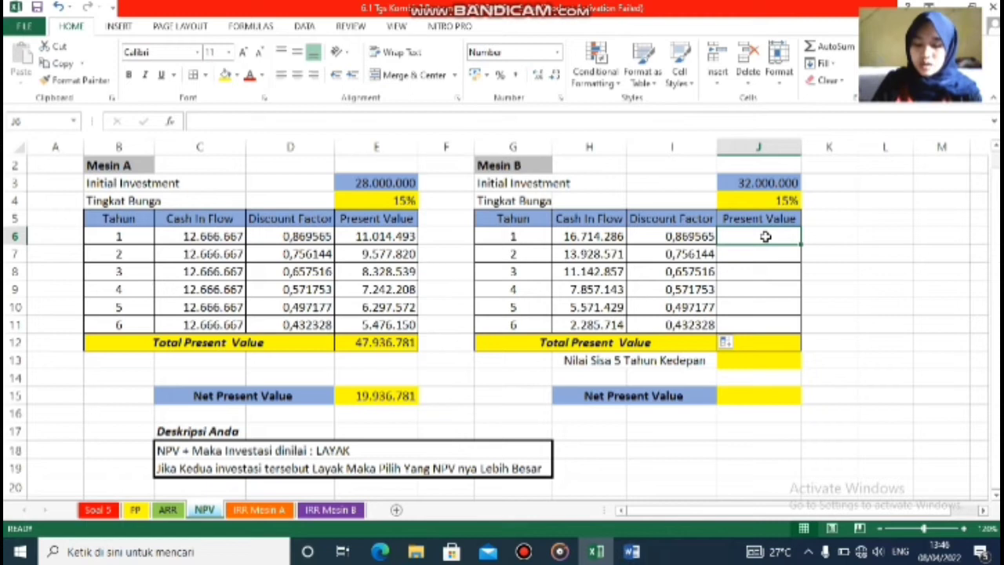
text(=)
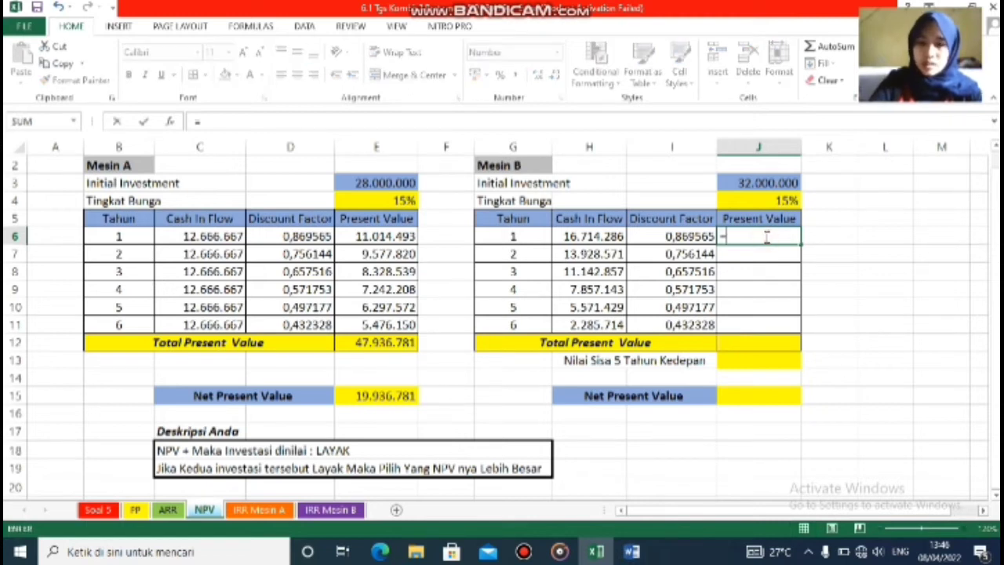
click(586, 236)
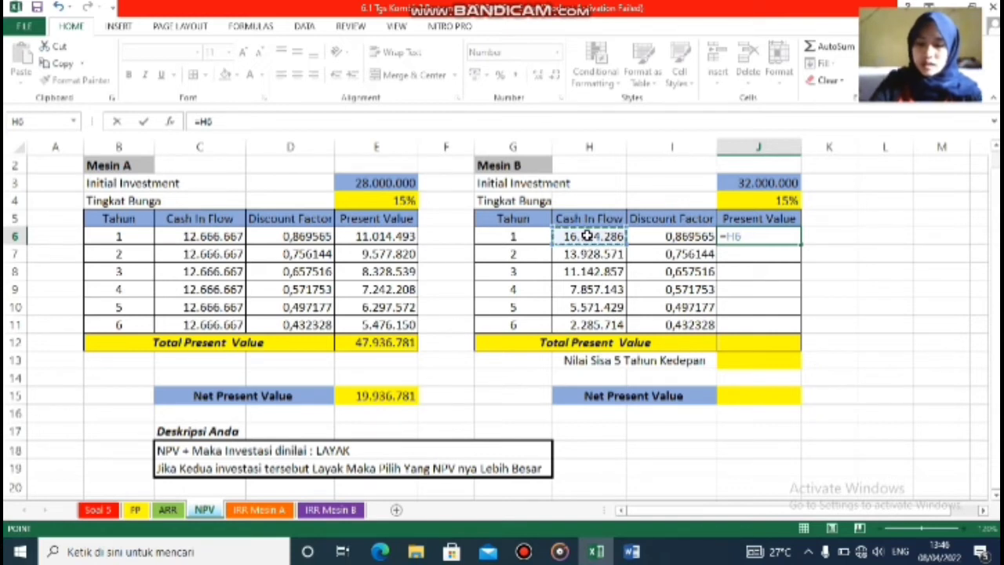
text(*)
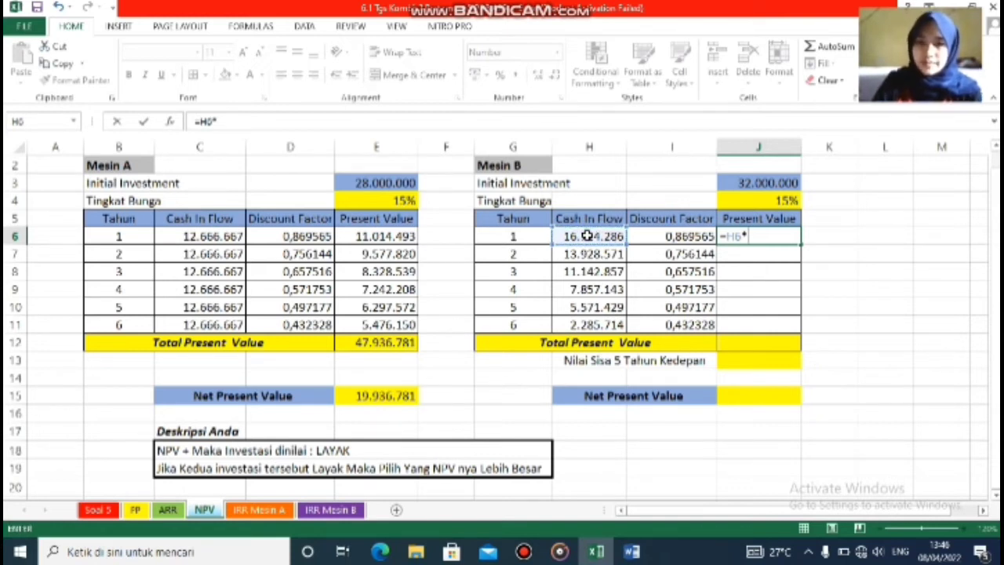
click(665, 235)
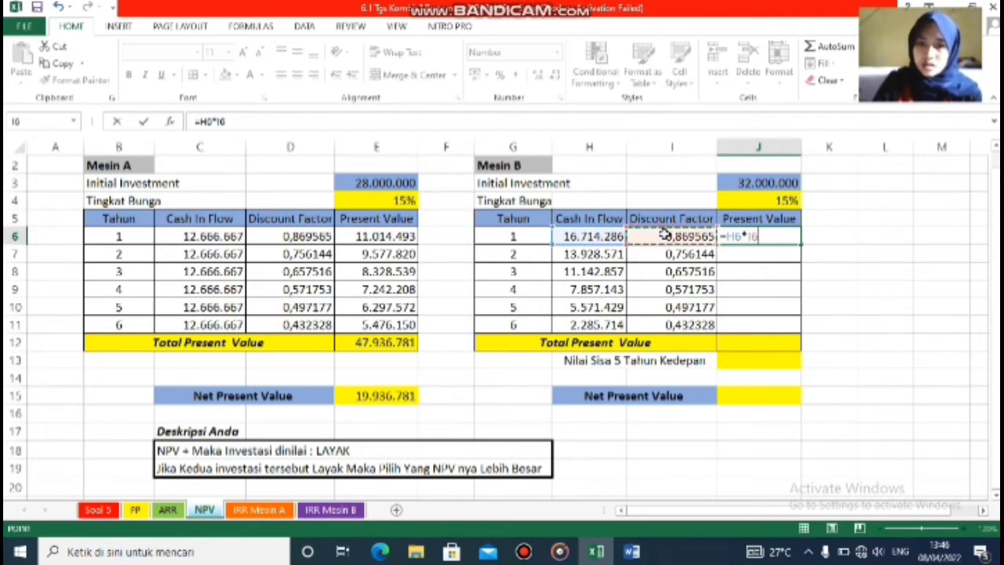
key(Return)
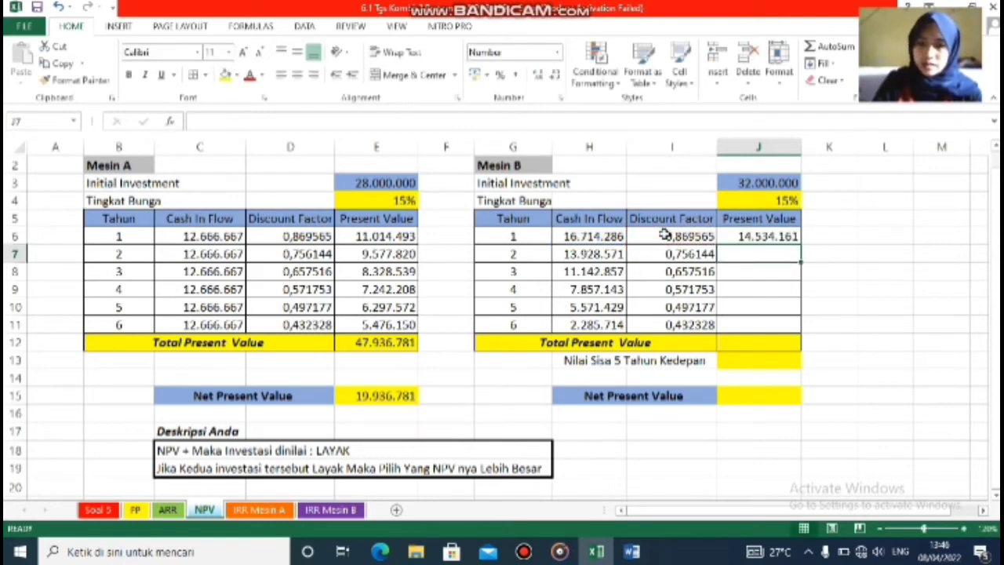
click(774, 236)
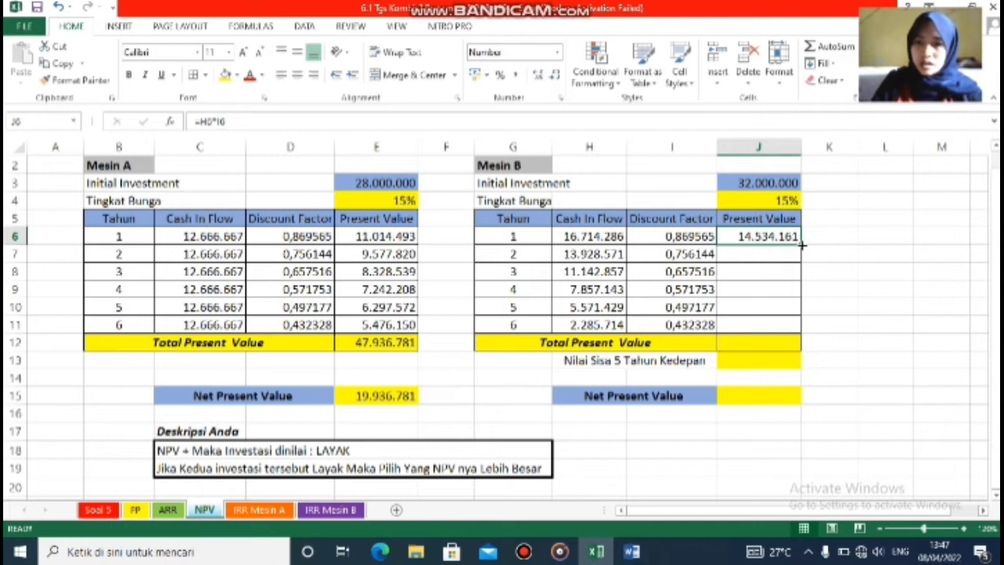
drag(801, 243, 800, 338)
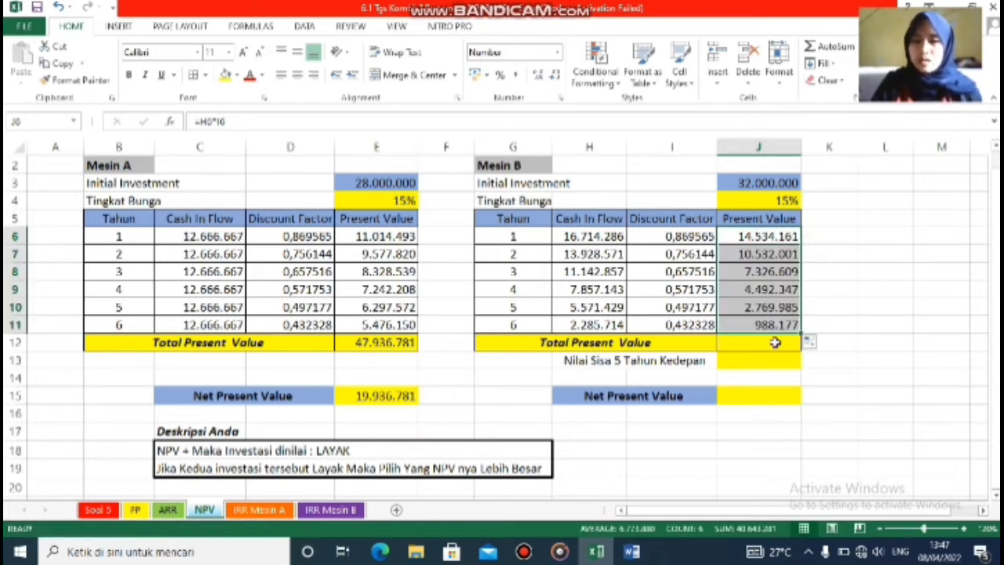
- Total Mesin B's present values in J12 with =SUM(J6:J11)
click(774, 342)
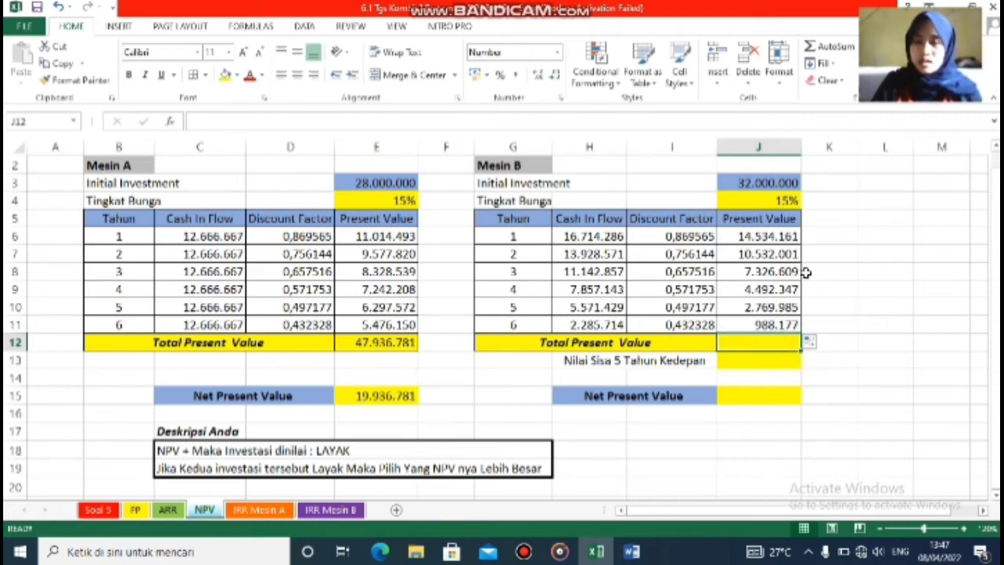
click(831, 48)
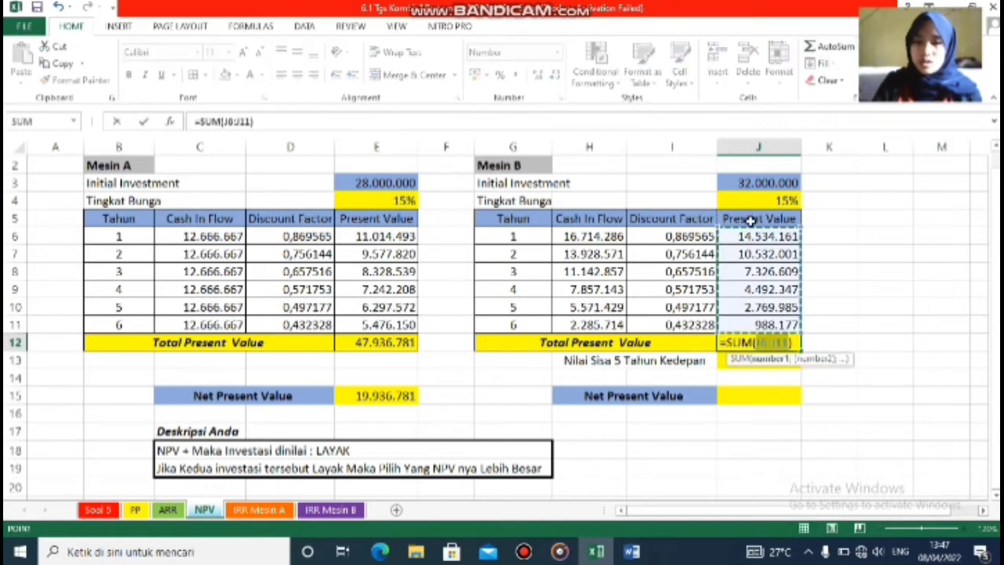
key(Return)
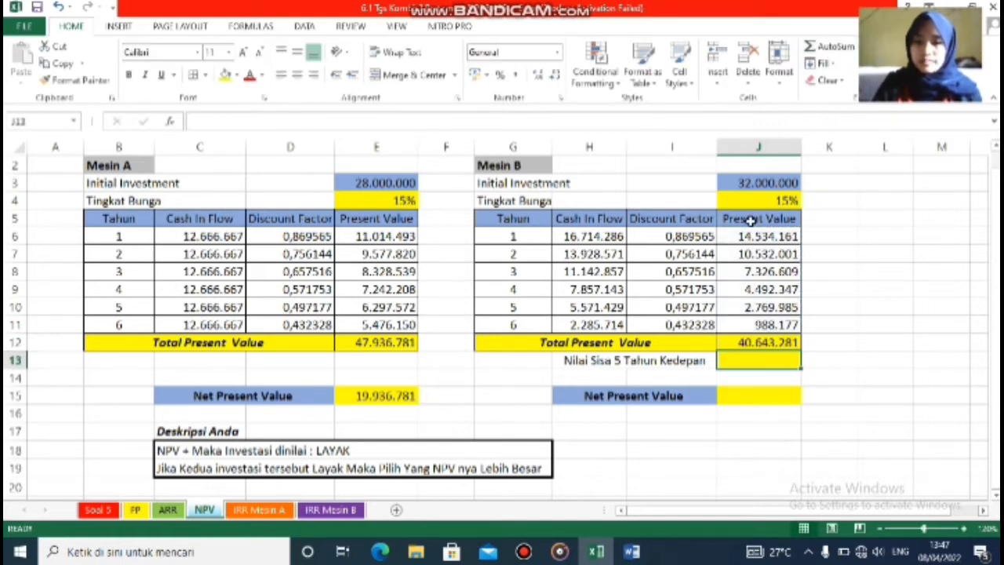
click(768, 342)
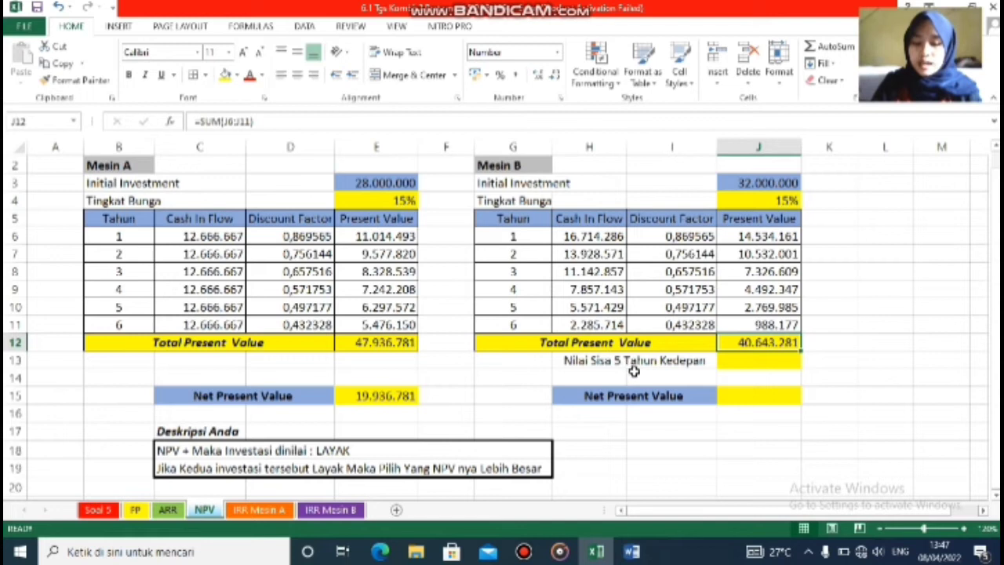
- Calculate Mesin B's residual value in five years (Nilai Sisa 5 Tahun Kedepan) in J13 with =5e6*(1+J4)^5
click(753, 357)
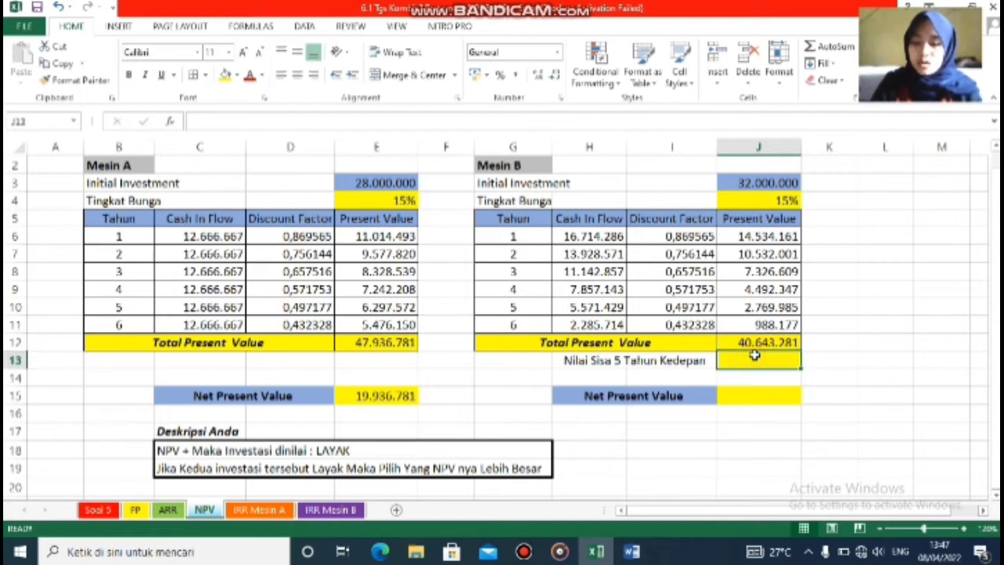
text(=)
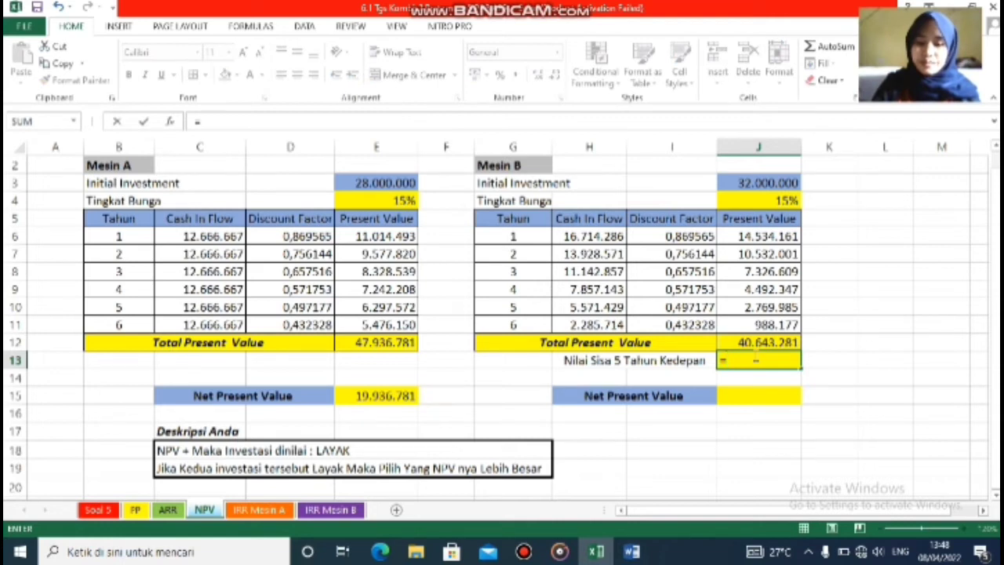
text(5e)
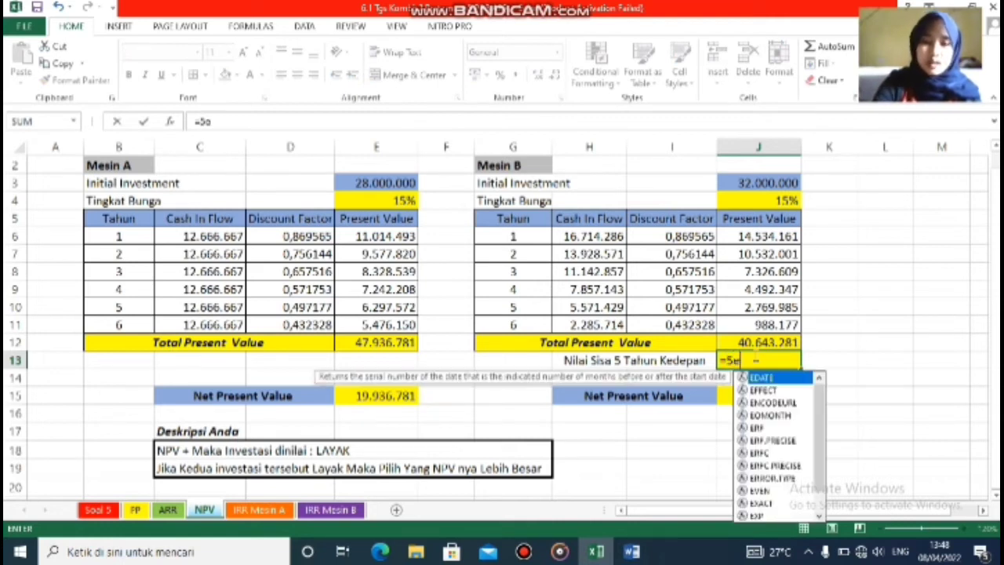
text(6)
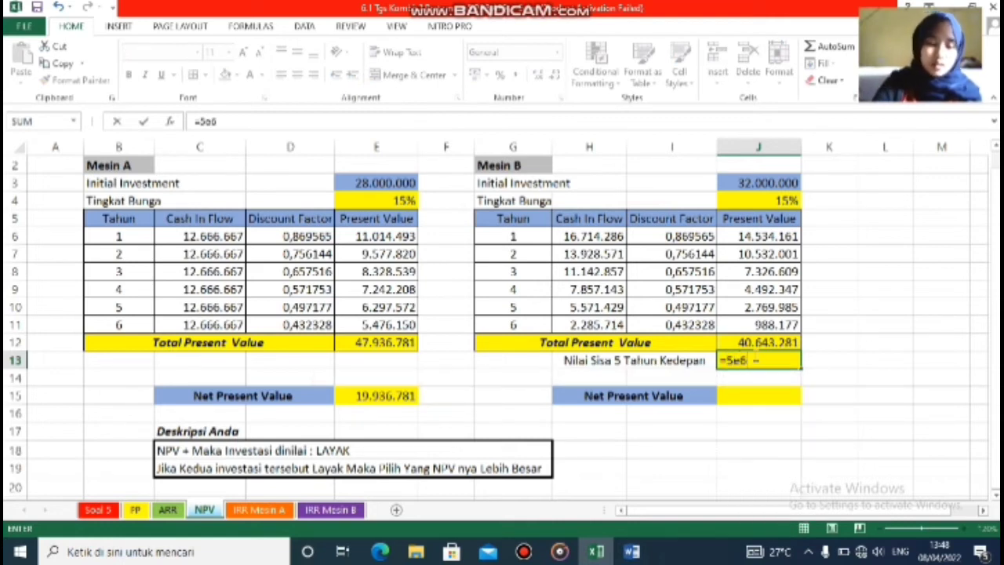
text(*(1+)
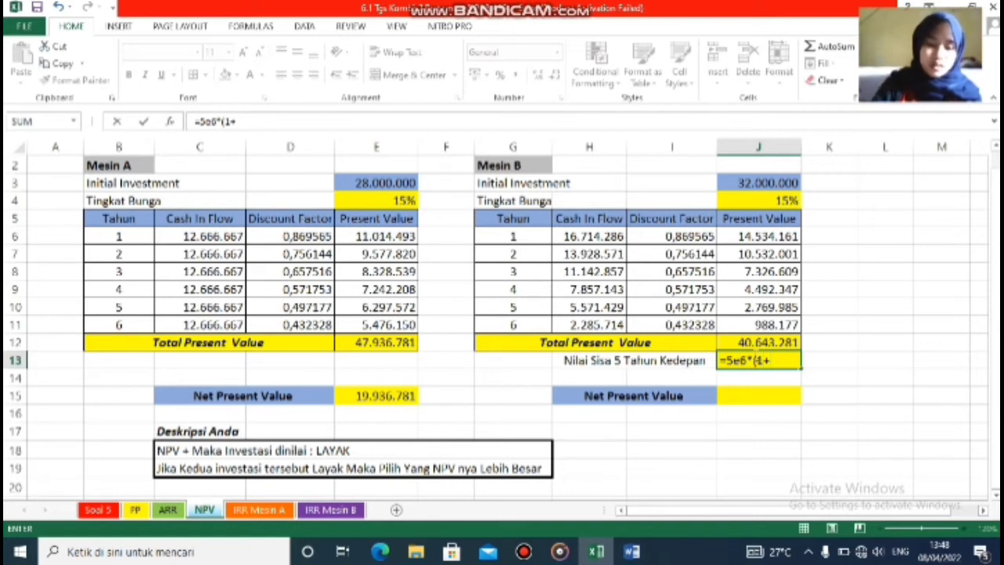
click(755, 200)
text()^)
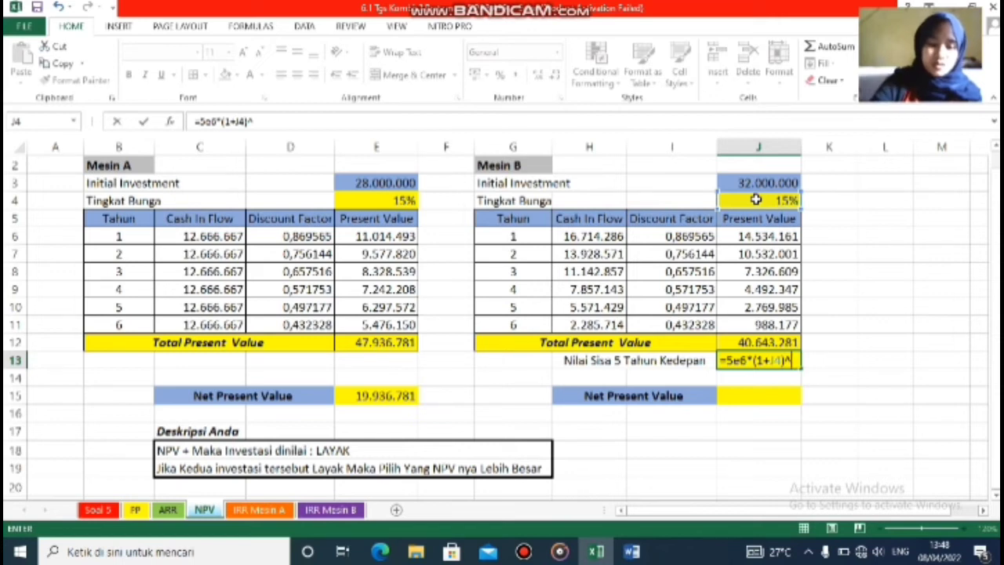
text(5)
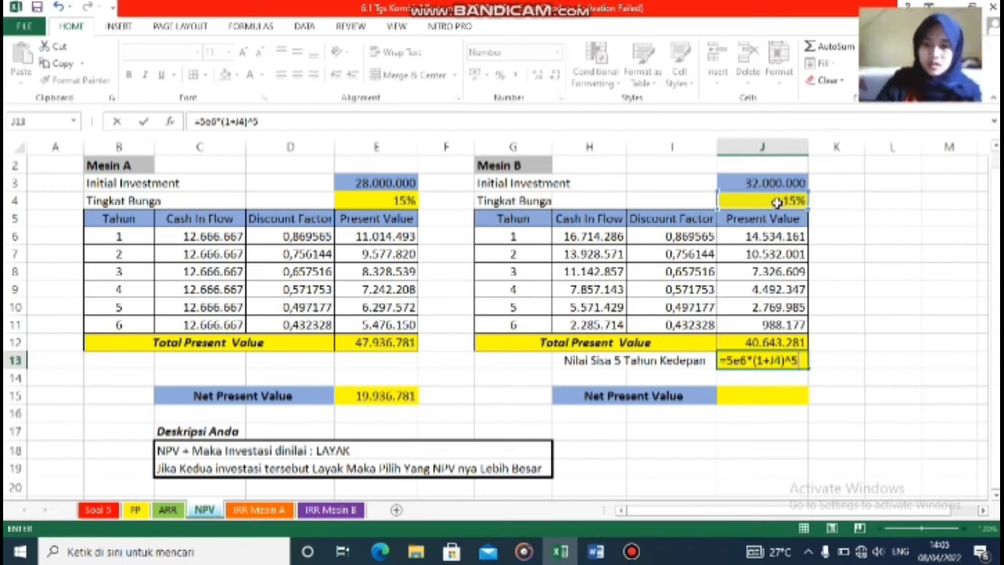
key(Return)
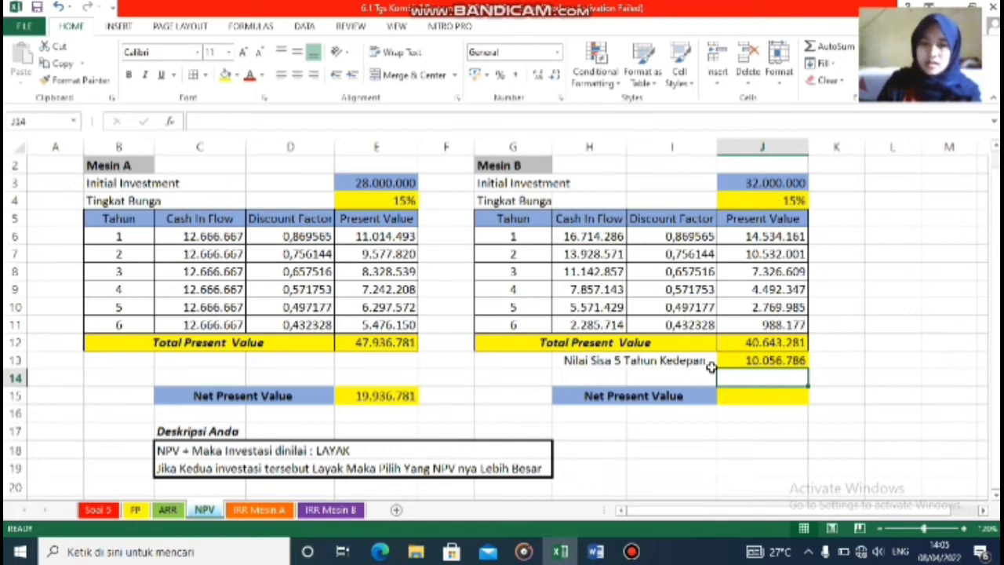
click(753, 362)
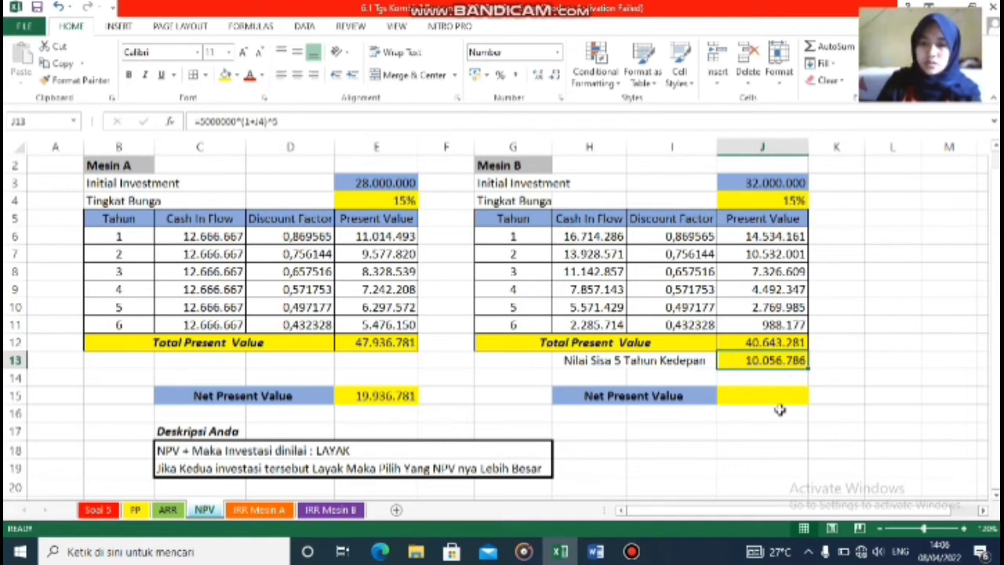
- Calculate Mesin B's Net Present Value in J15 with =J12-J3+J13 and compare it with Mesin A's in E15
click(632, 397)
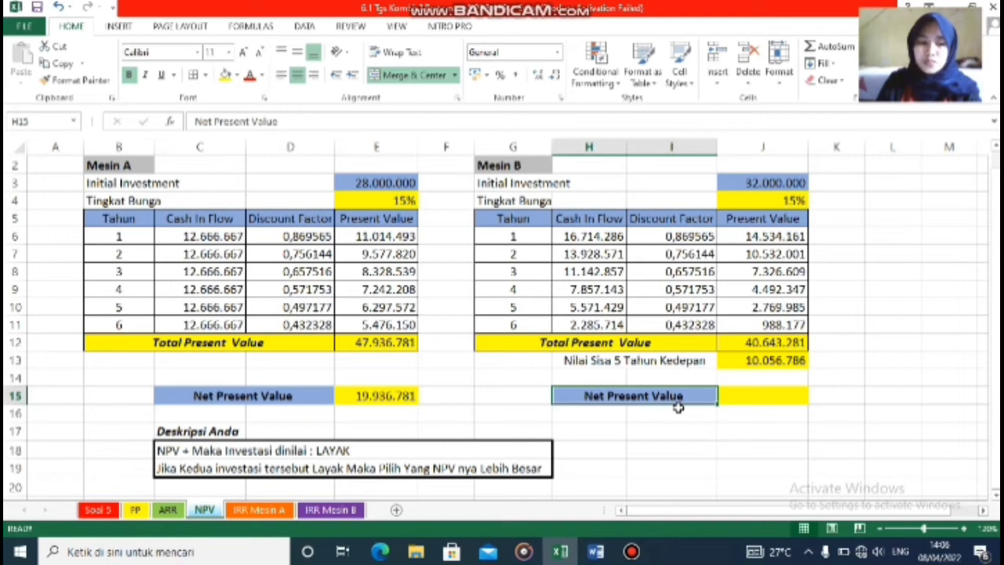
click(728, 404)
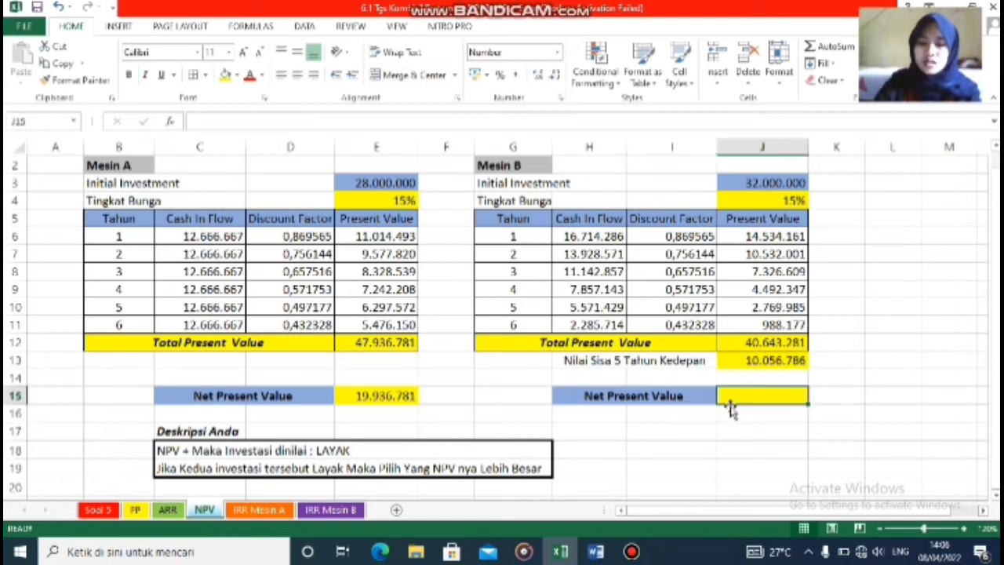
text(=)
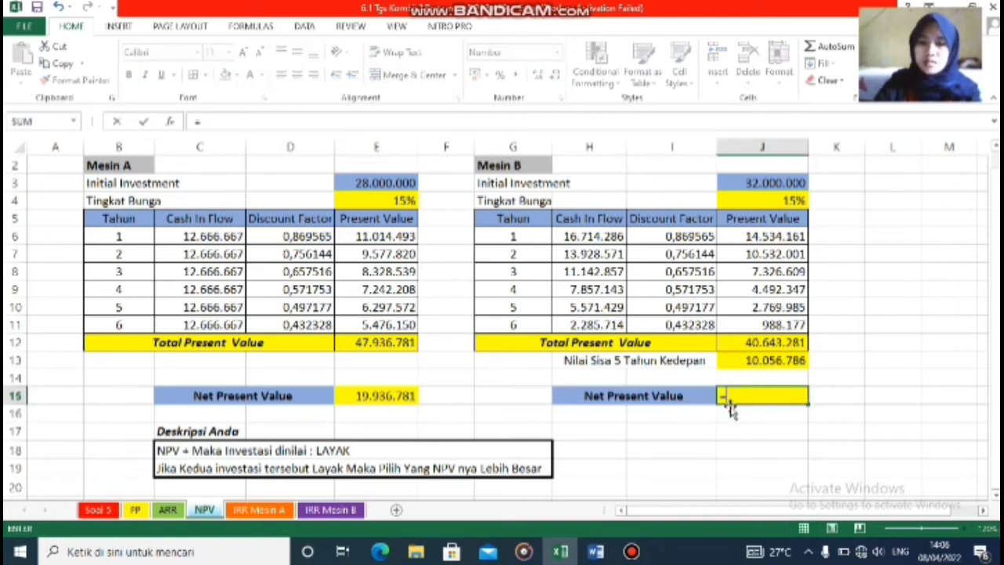
click(759, 348)
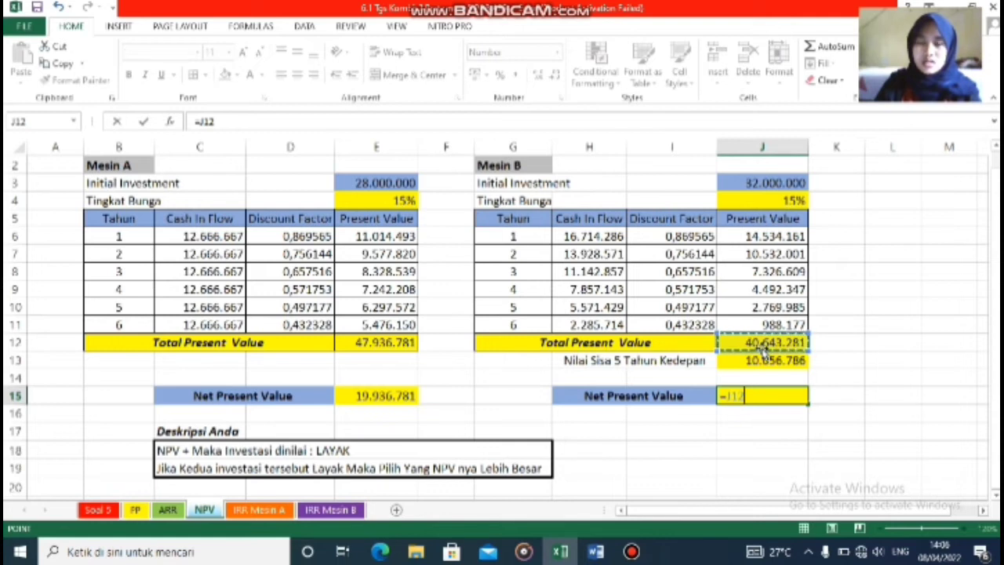
text(-)
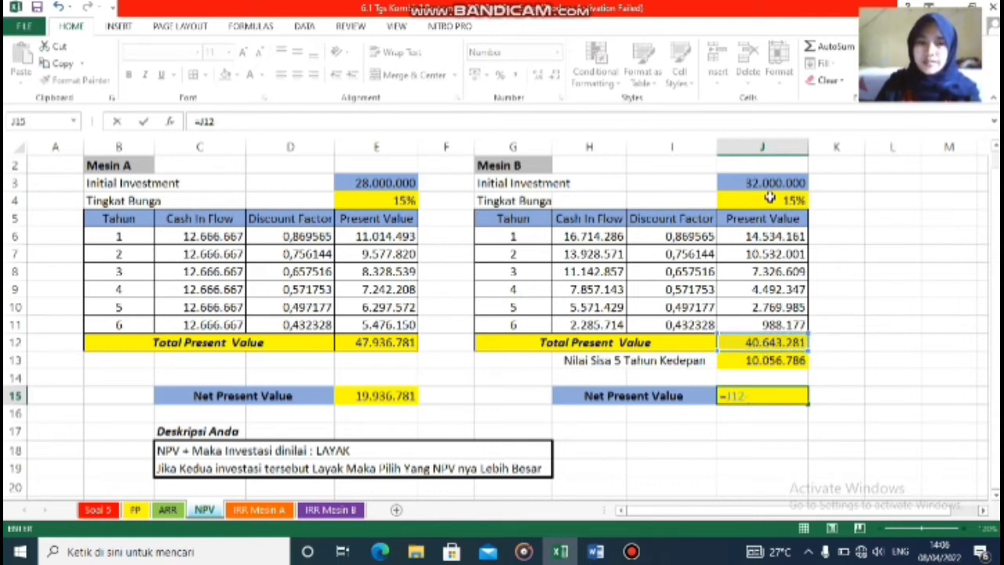
click(765, 185)
text(+)
click(761, 360)
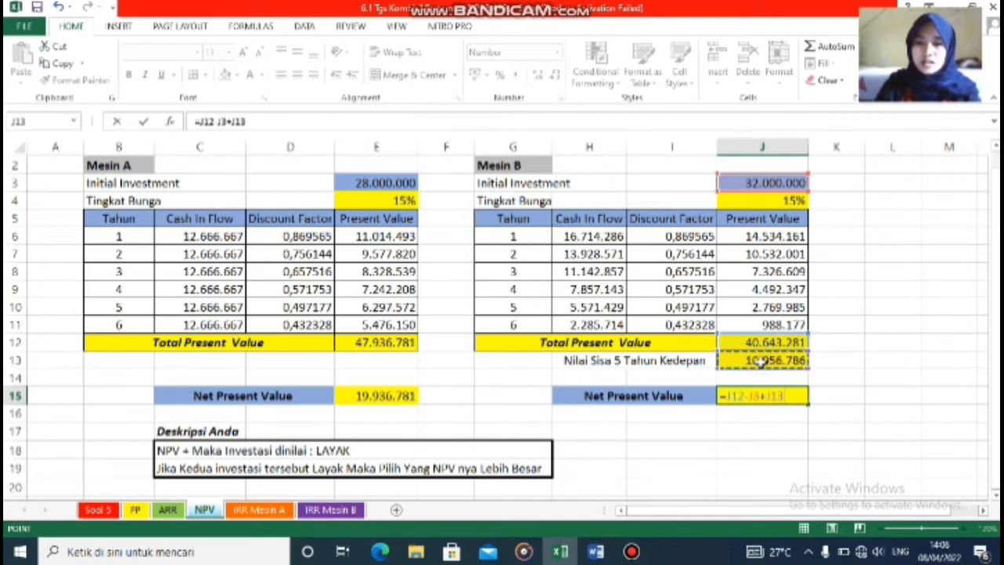
key(Return)
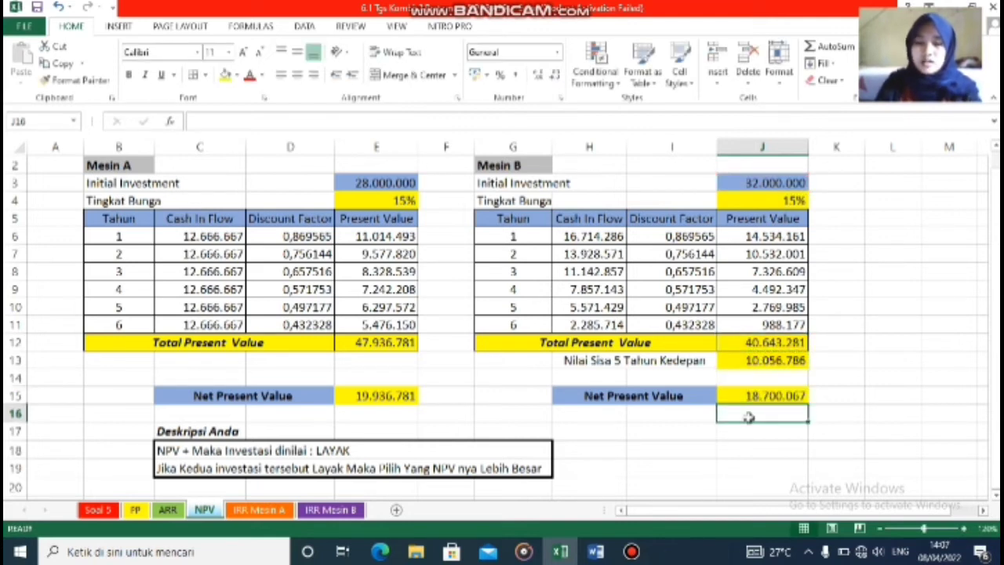
key(Up)
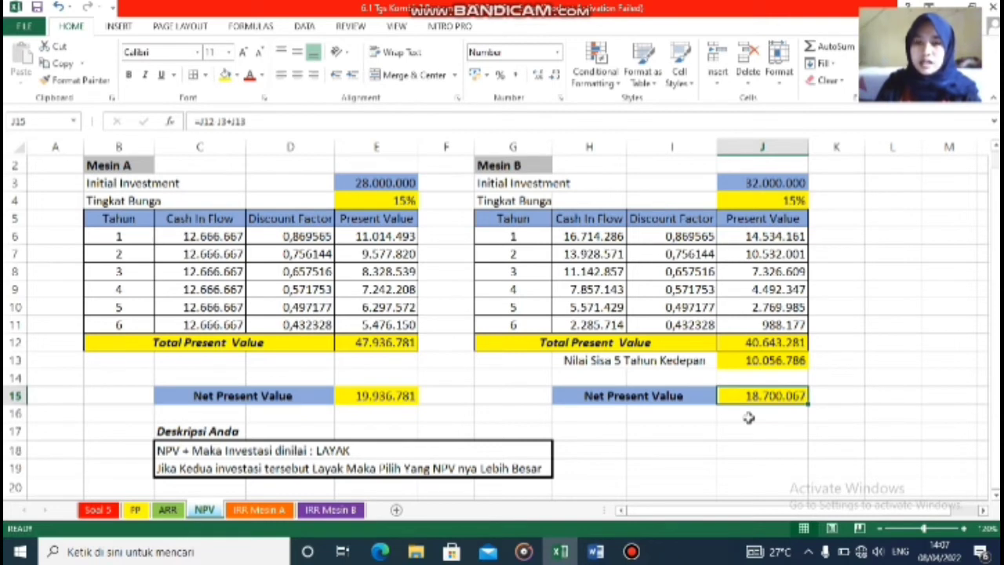
click(748, 418)
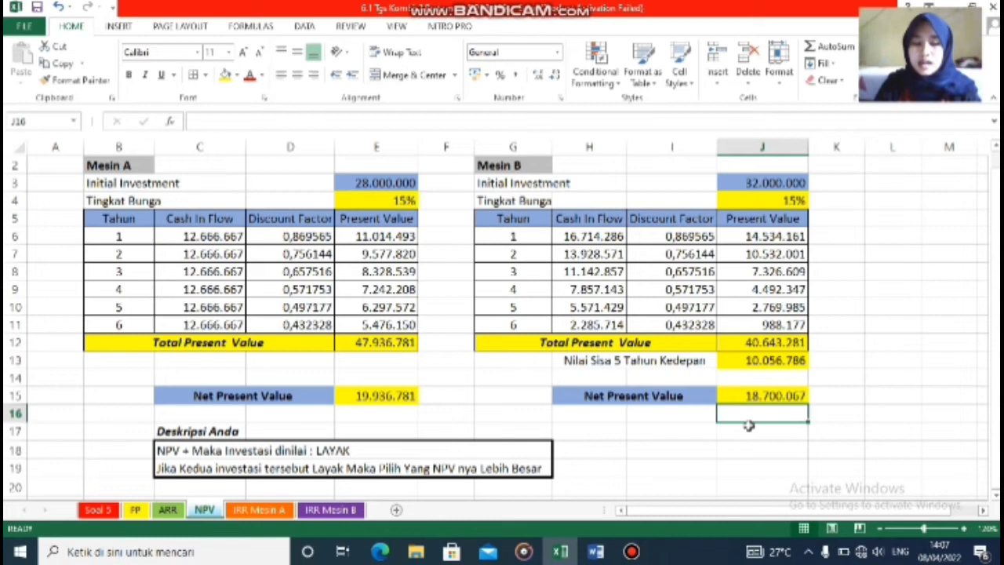
click(384, 398)
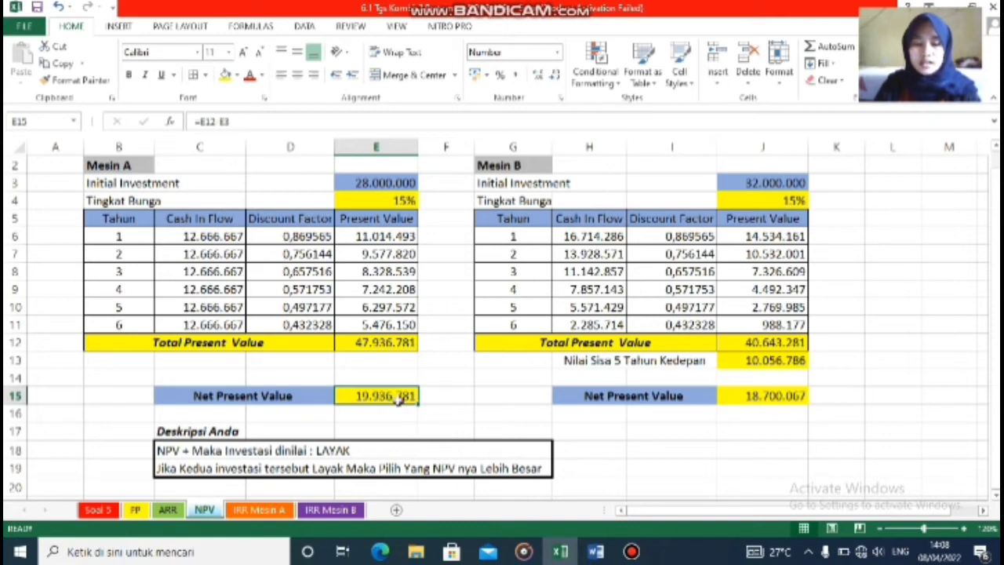
click(741, 396)
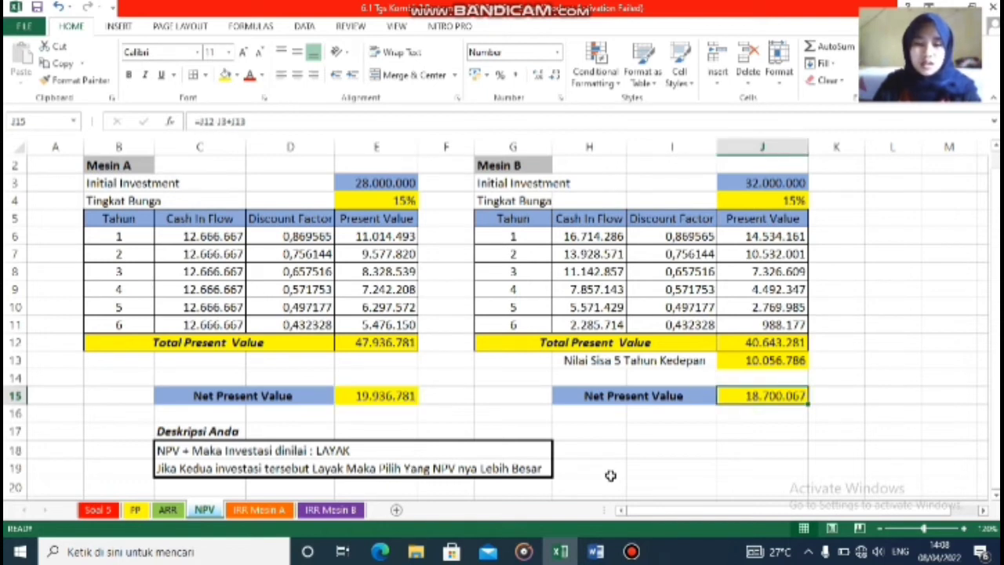
- On the IRR Mesin A sheet, link the second table's Cash In Flow in H5 with =C5 and fill the formula down to H10
click(256, 510)
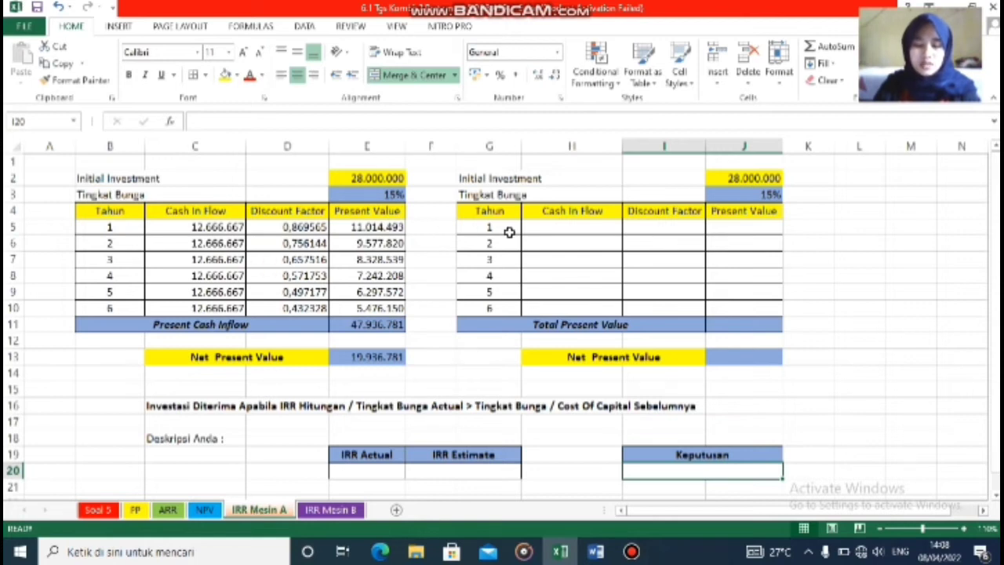
click(552, 227)
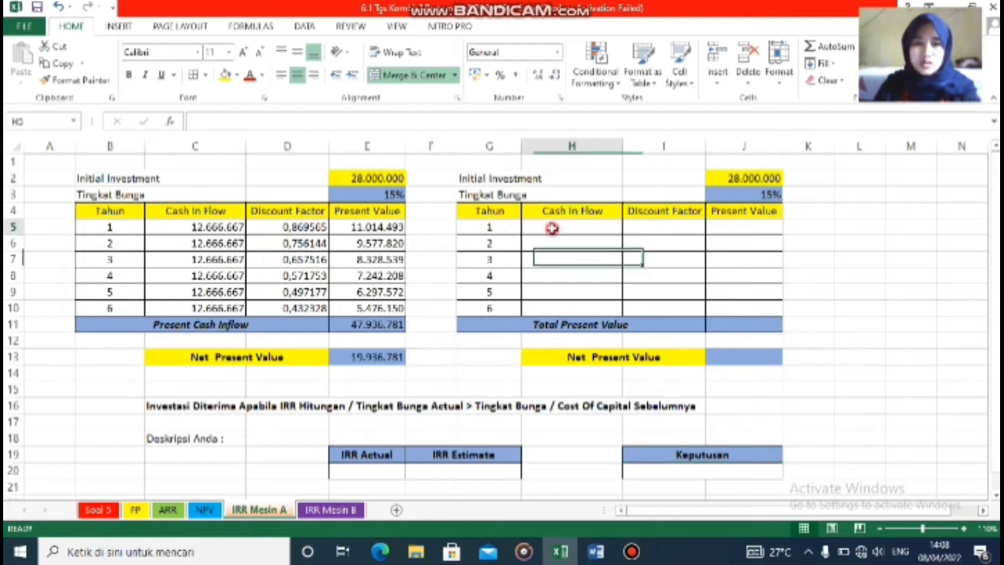
text(=)
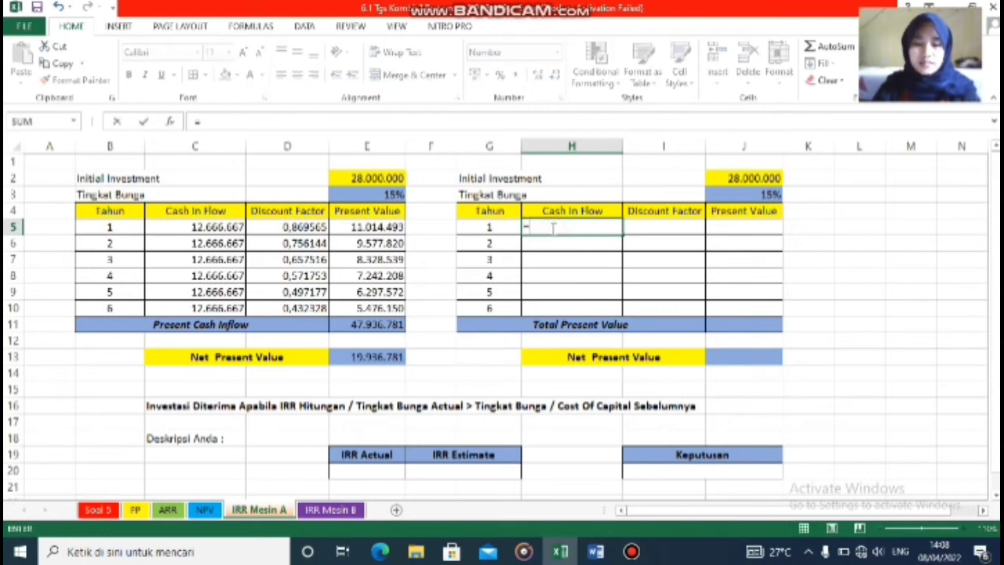
click(196, 227)
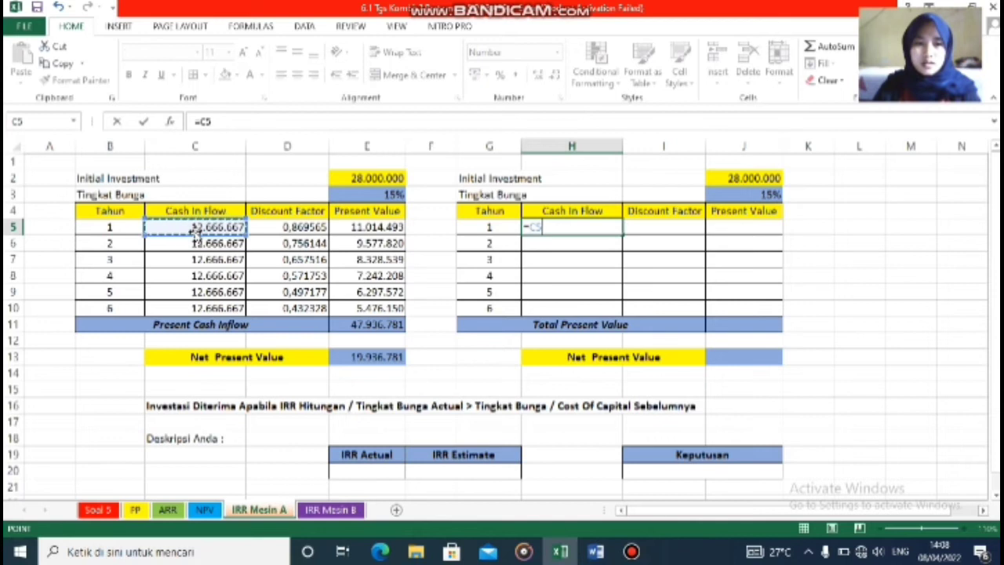
key(Return)
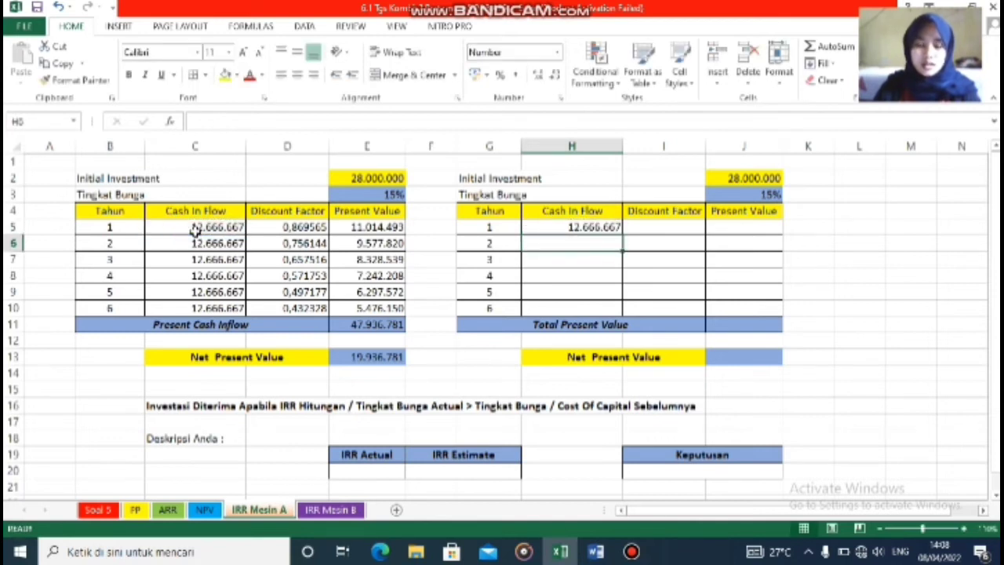
click(615, 235)
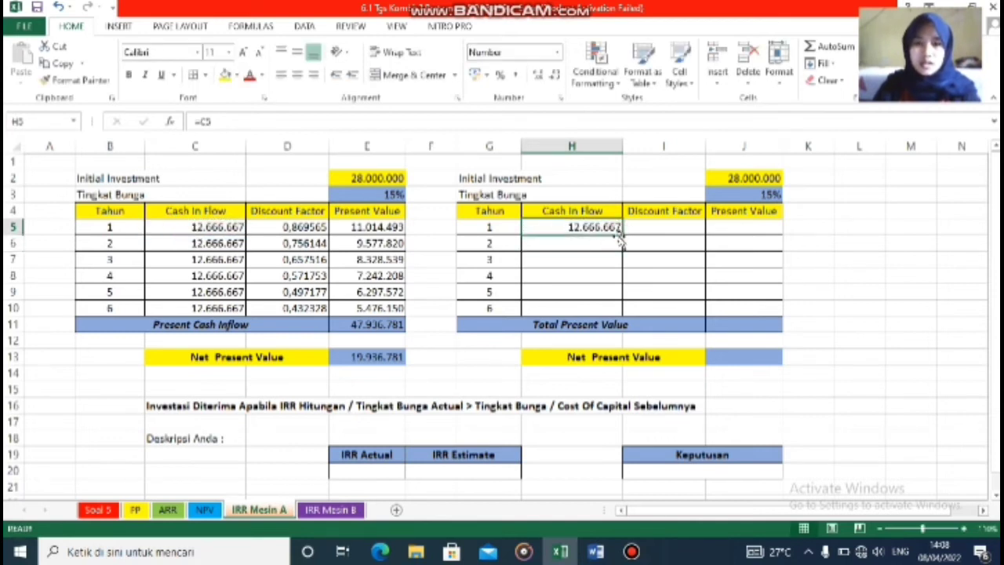
mouse_move(624, 233)
mouse_down()
mouse_move(632, 296)
mouse_move(617, 311)
mouse_up()
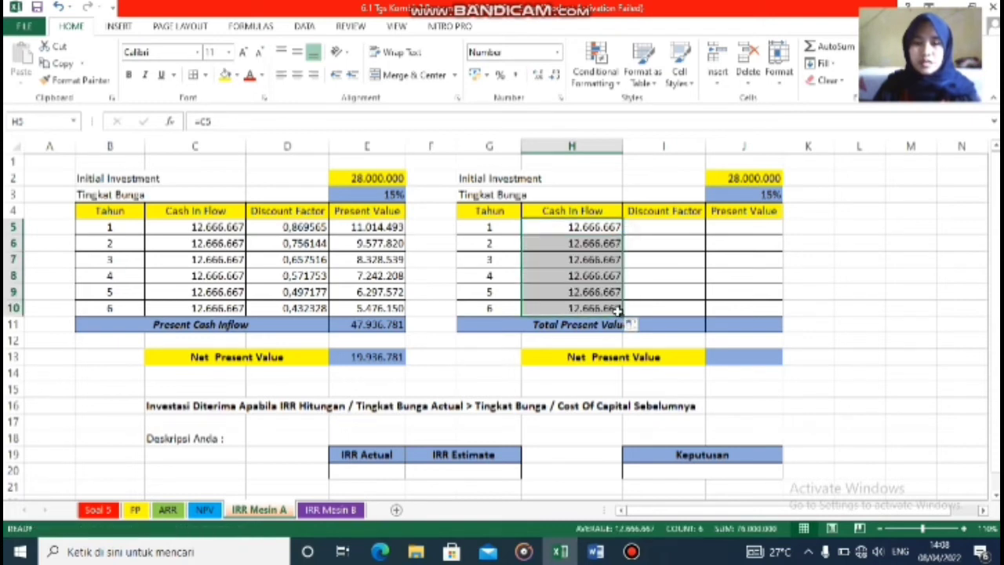
- Enter the second table's first-year Discount Factor in I5 with the formula =1/(1+$J$2)^G5
key(Right)
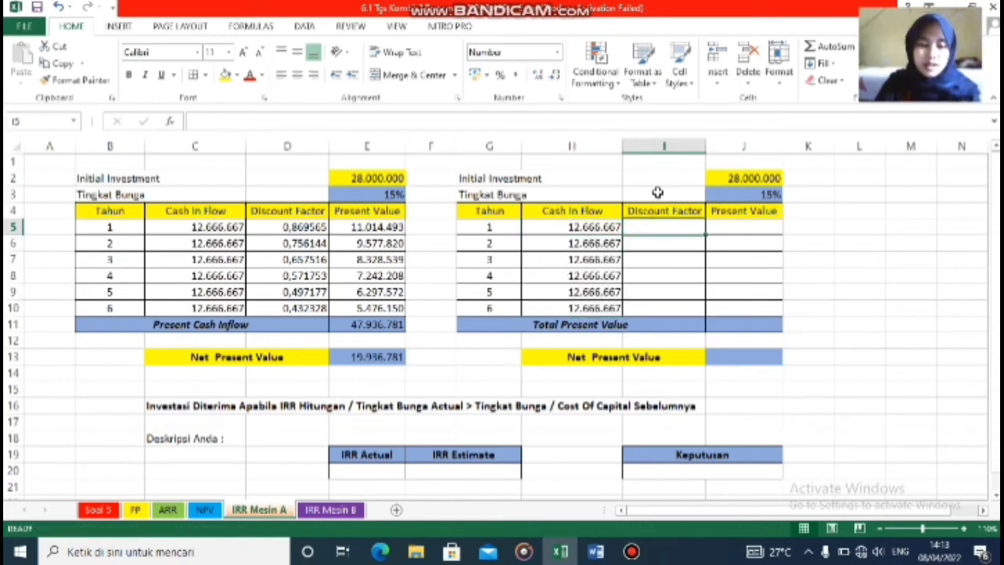
text(=)
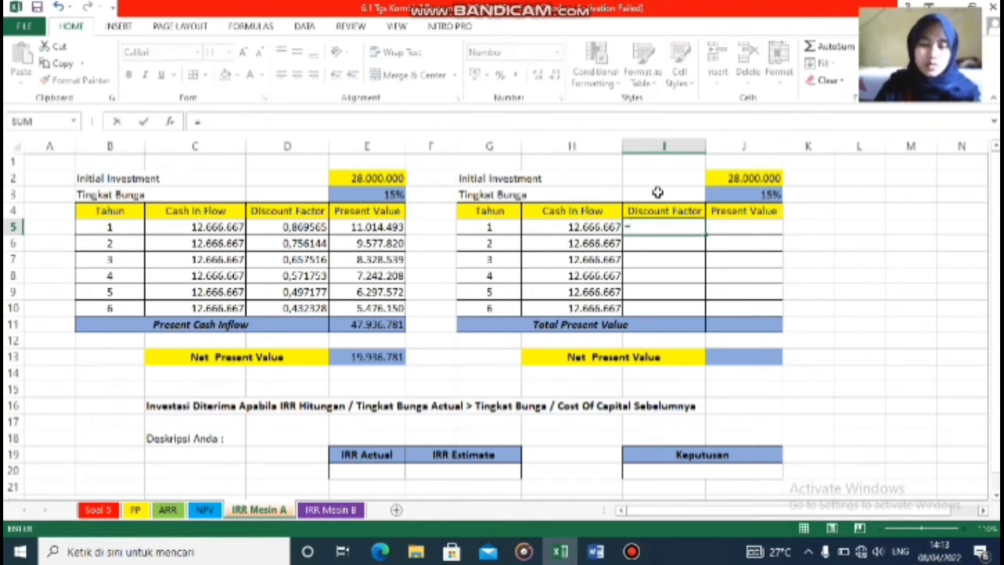
text(1)
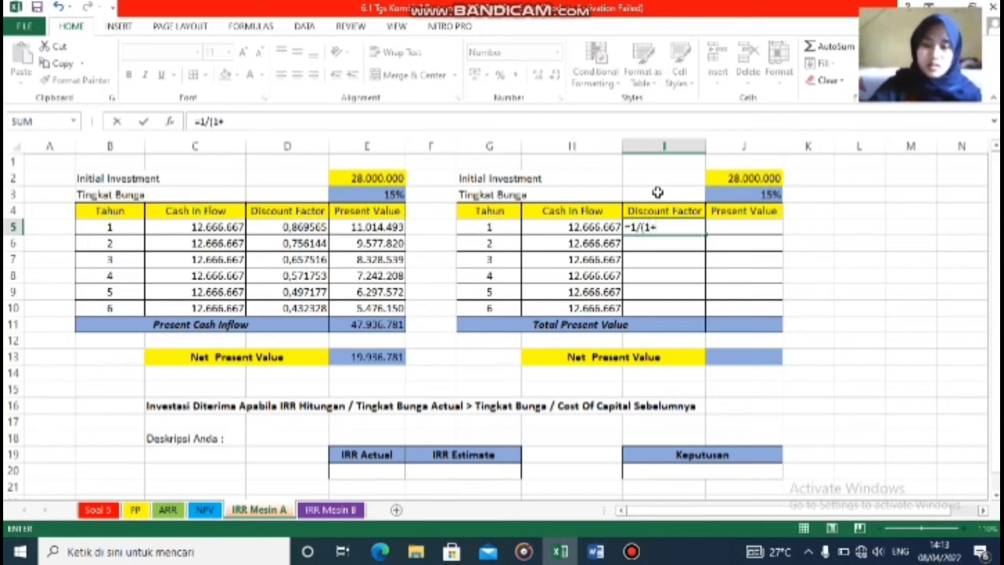
text(/(1+)
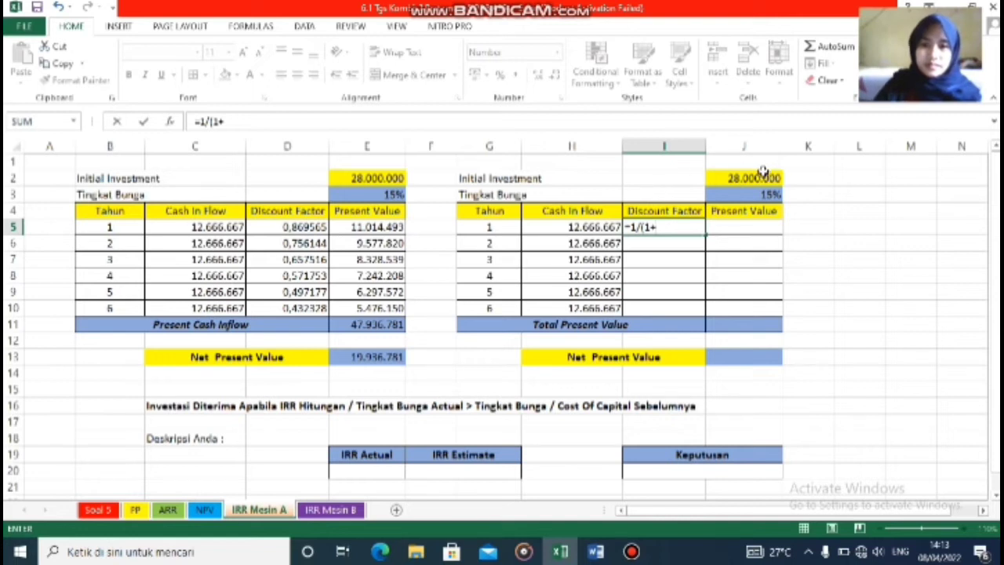
click(761, 177)
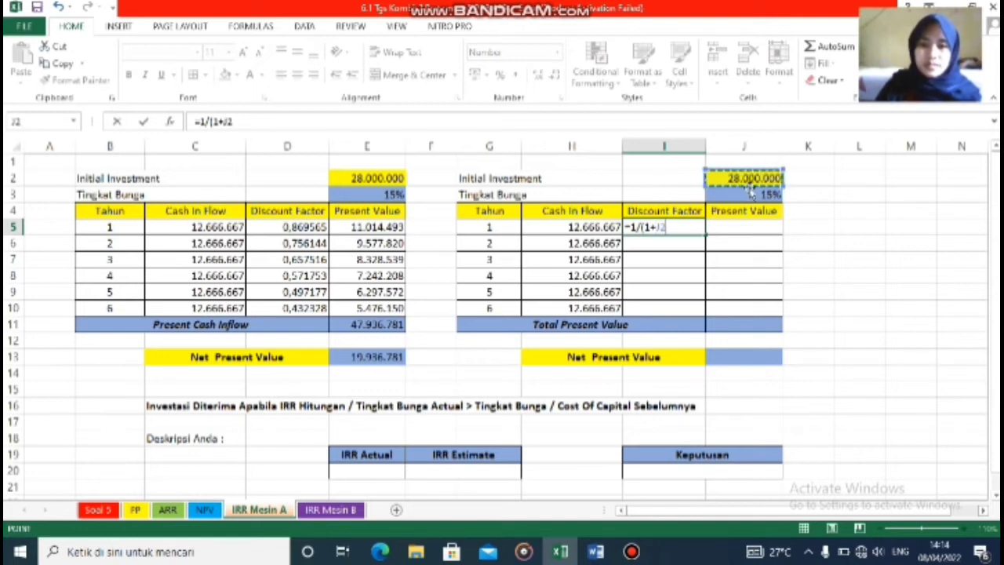
click(683, 224)
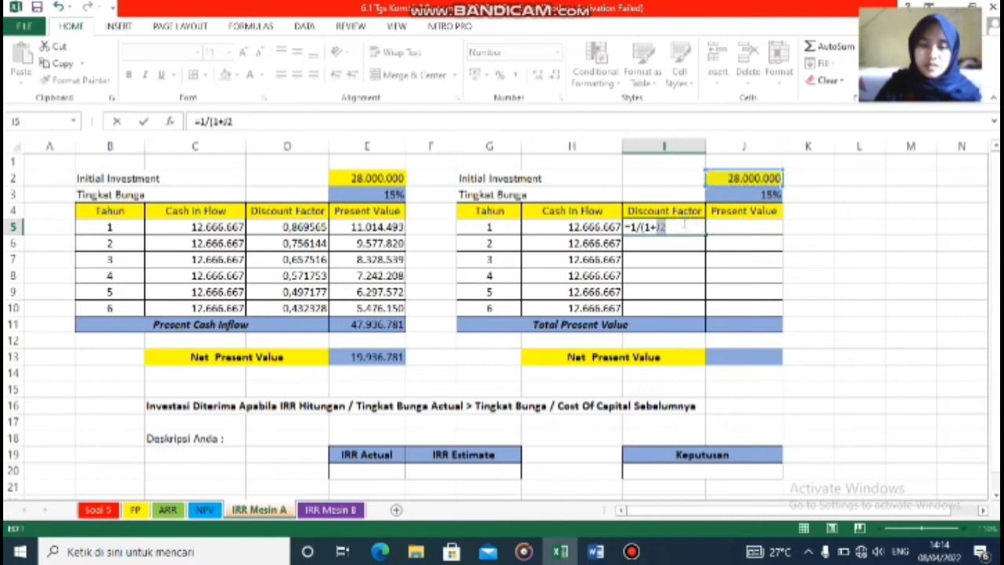
key(F4)
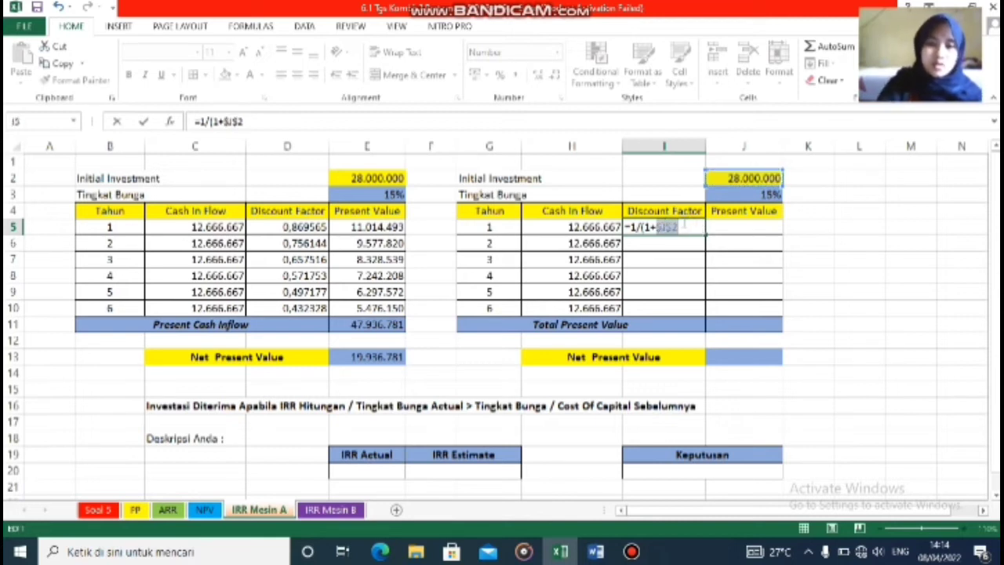
click(684, 224)
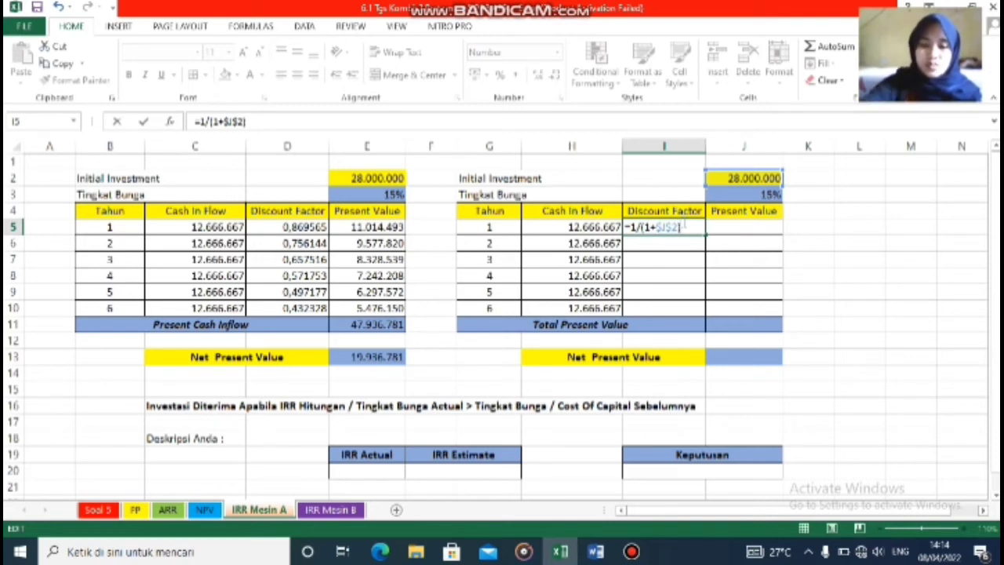
text(^)
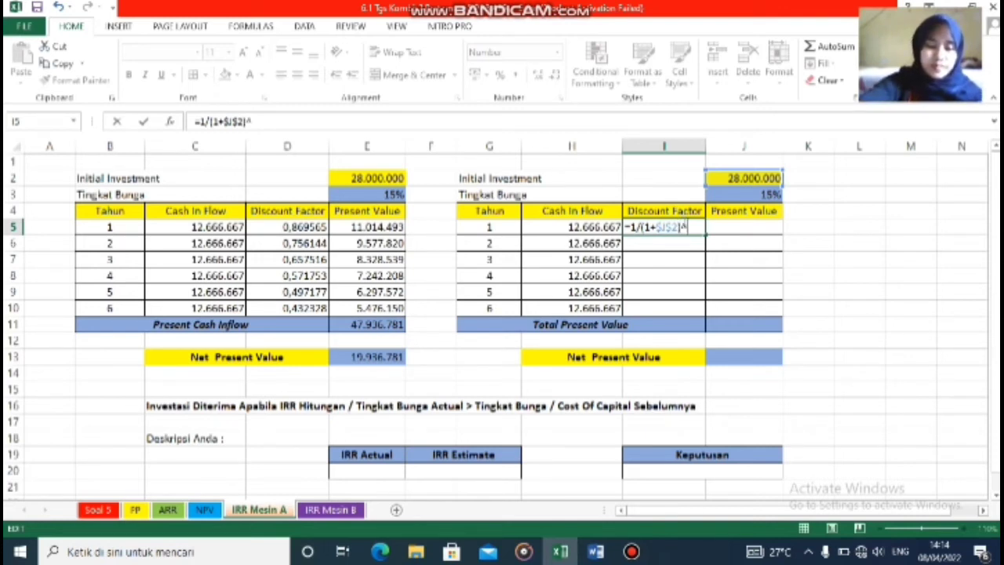
click(507, 228)
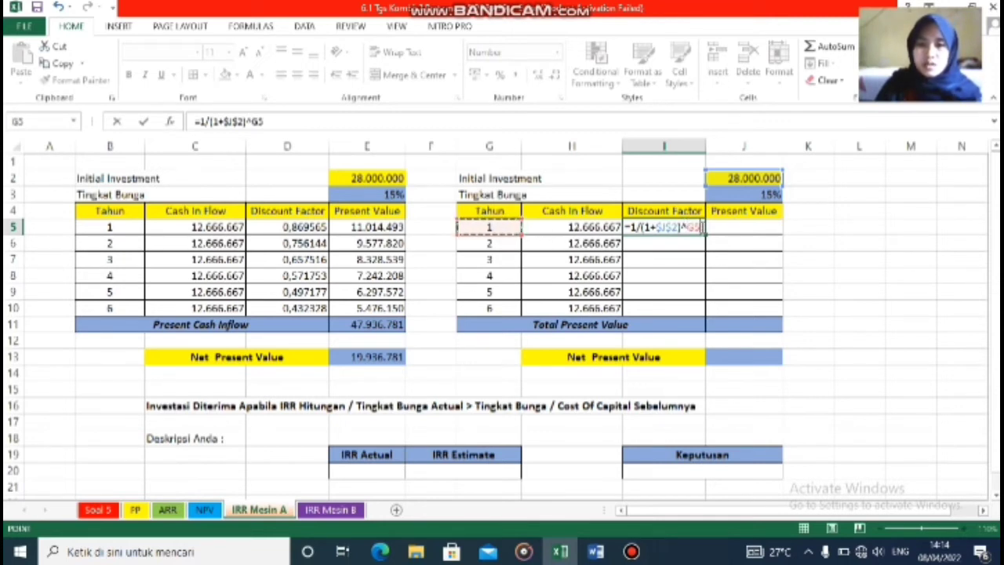
key(Return)
- Fill the second table's Discount Factor formula in I5, =NPV!I6, down to I10
click(696, 228)
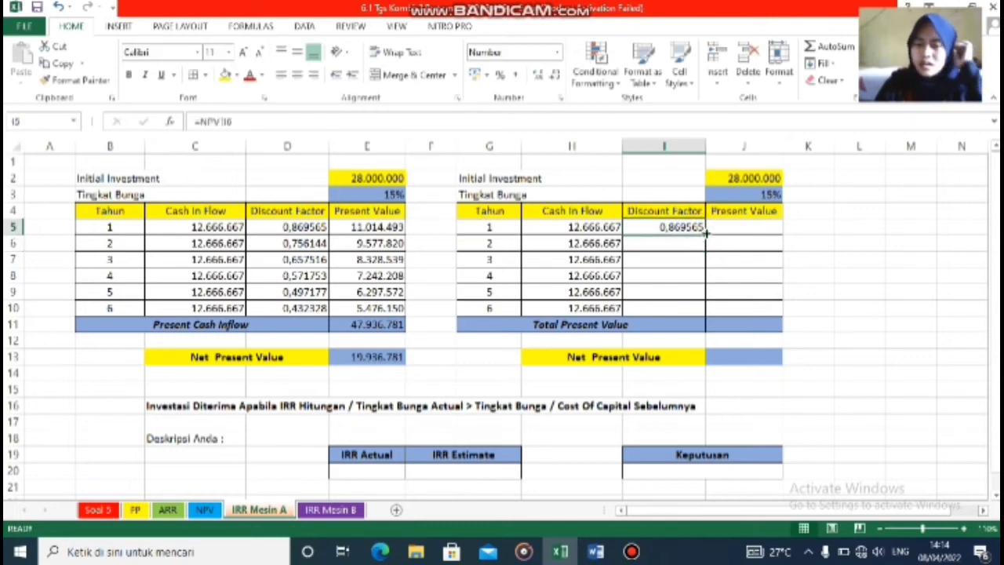
drag(705, 227, 710, 299)
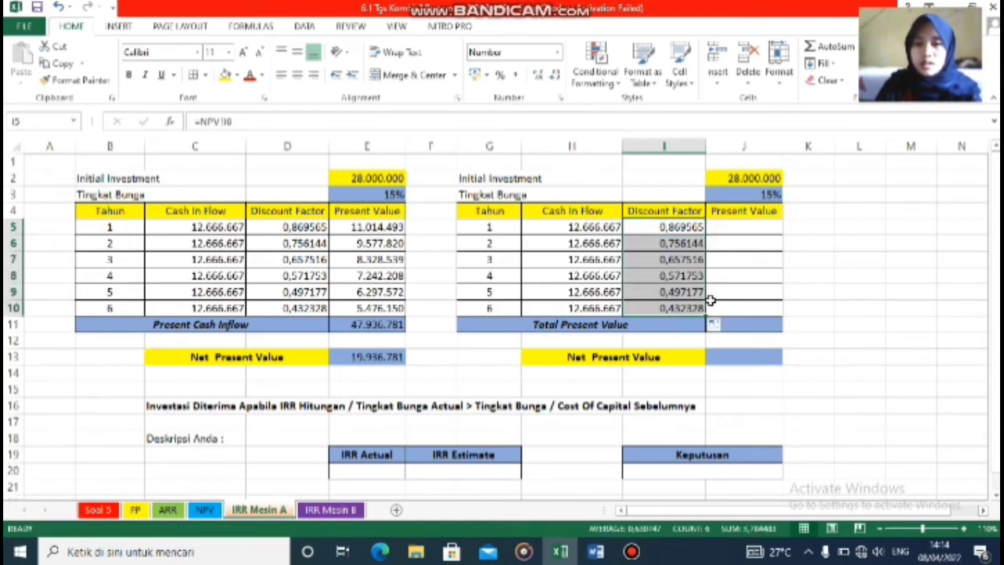
- Calculate the second table's Present Value in J5 with =H5*I5 and fill the formula down to J10
click(728, 231)
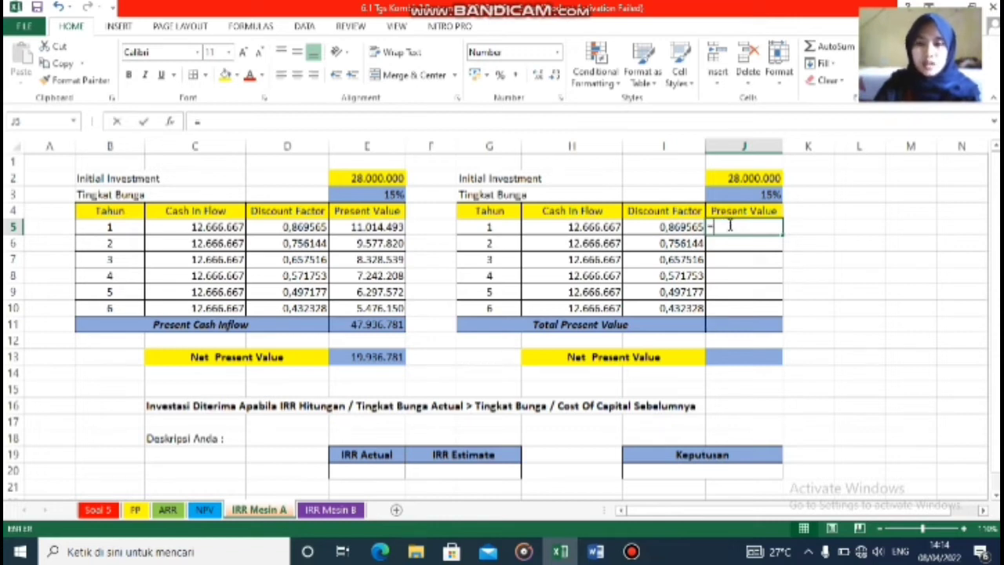
text(=)
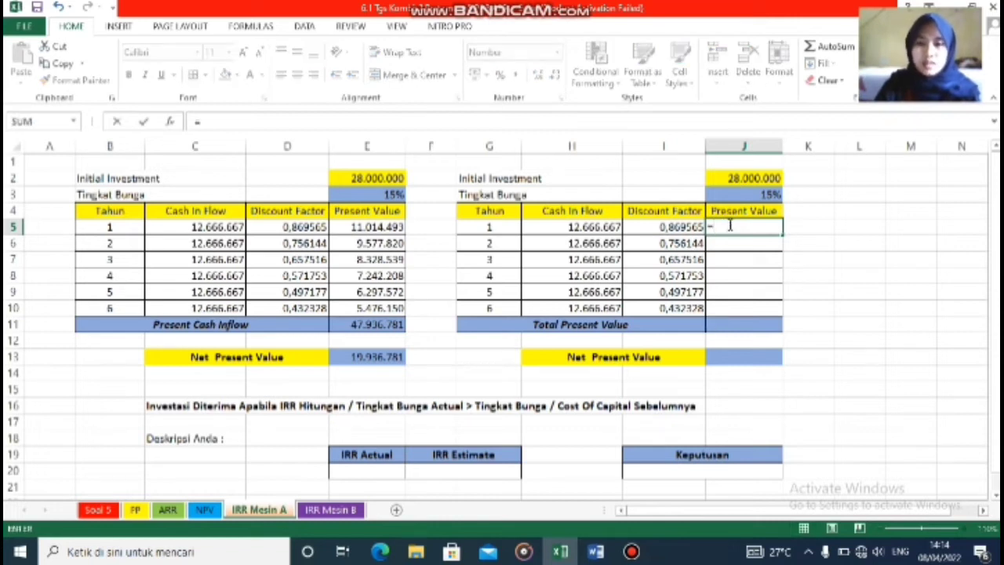
click(593, 227)
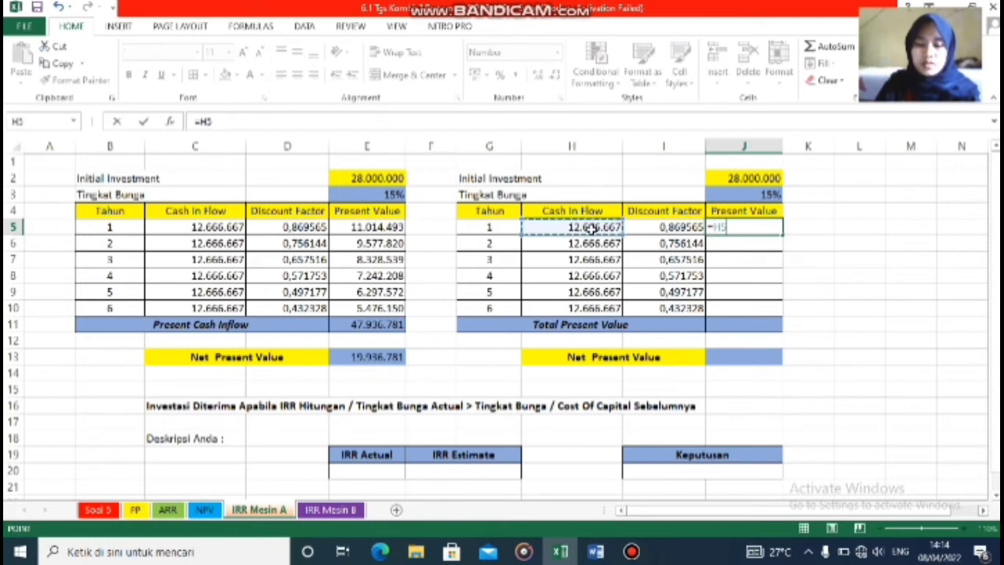
text(*)
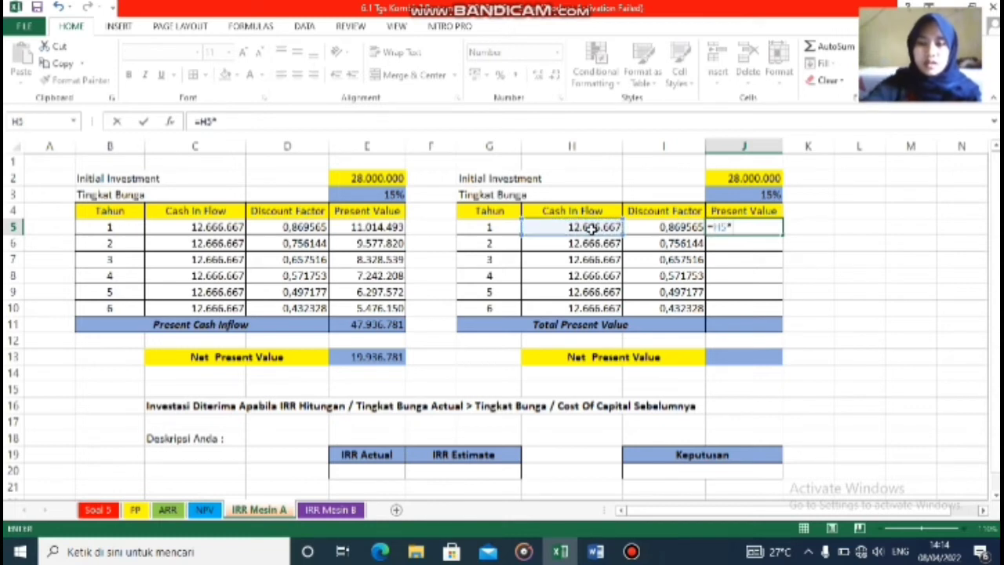
click(646, 228)
key(Return)
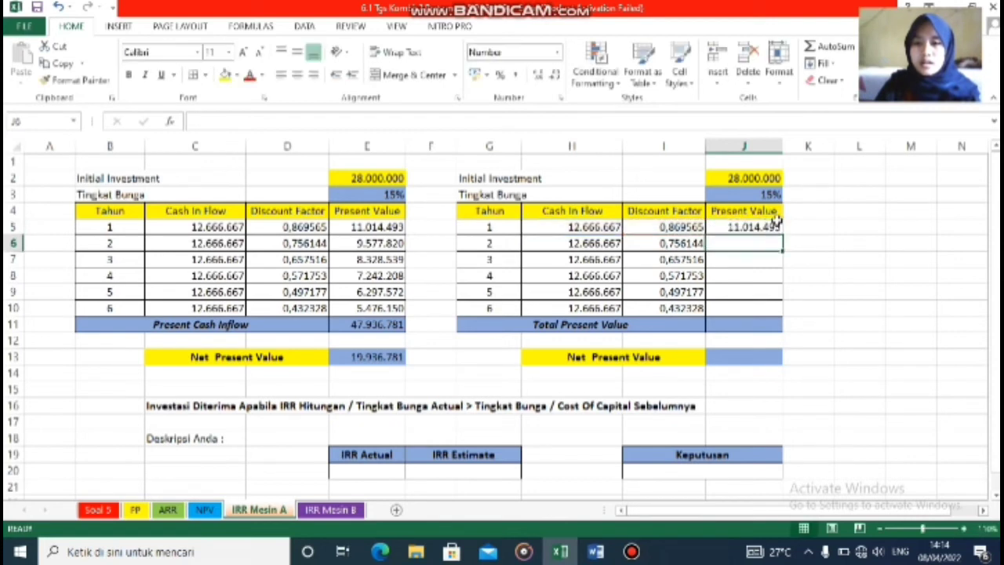
click(775, 223)
drag(781, 234, 777, 312)
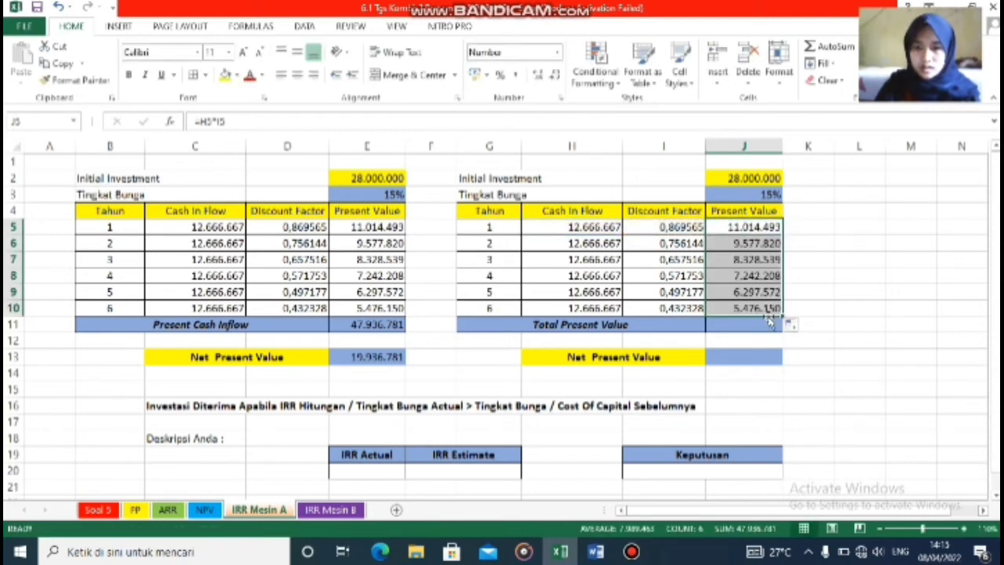
- Total the second table's present values in J11 with =SUM(J5:J10)
click(740, 324)
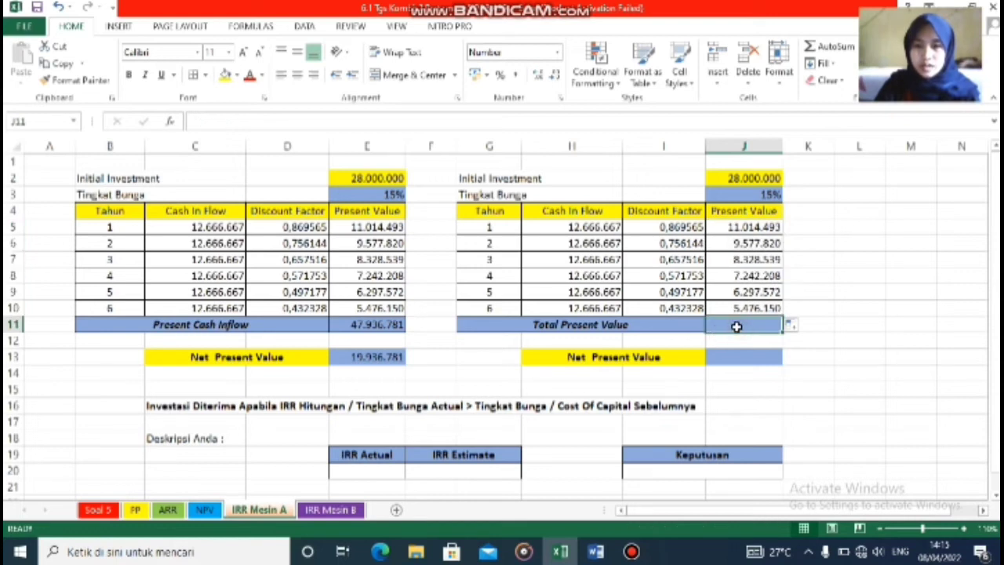
click(830, 49)
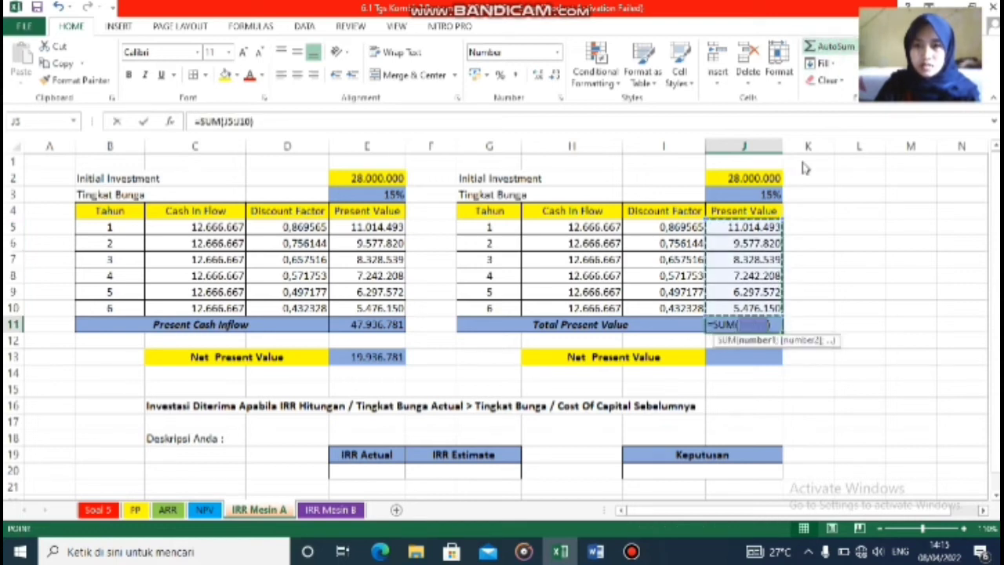
key(Return)
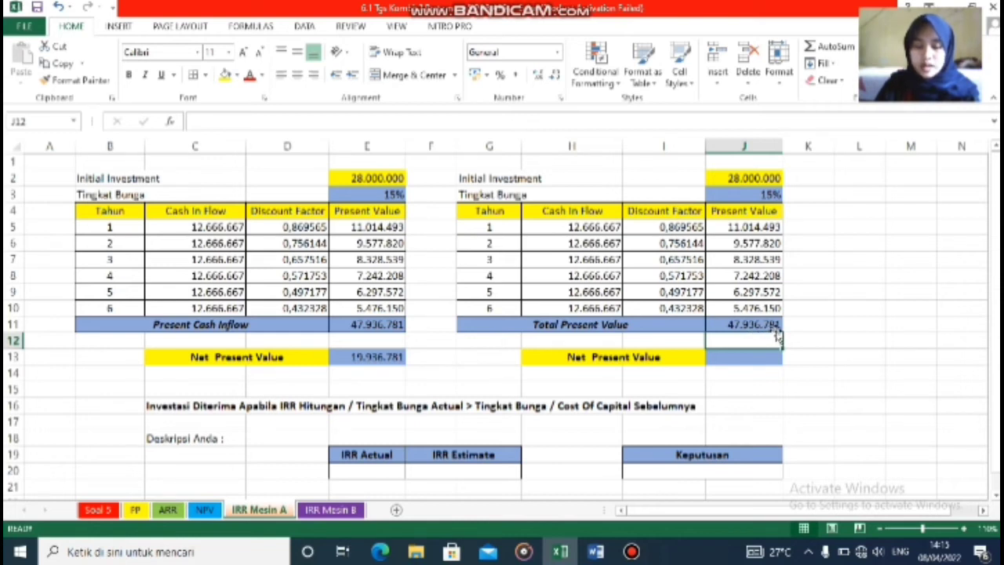
- Calculate the second table's Net Present Value in J13 with =J11-J2
click(747, 358)
text(=)
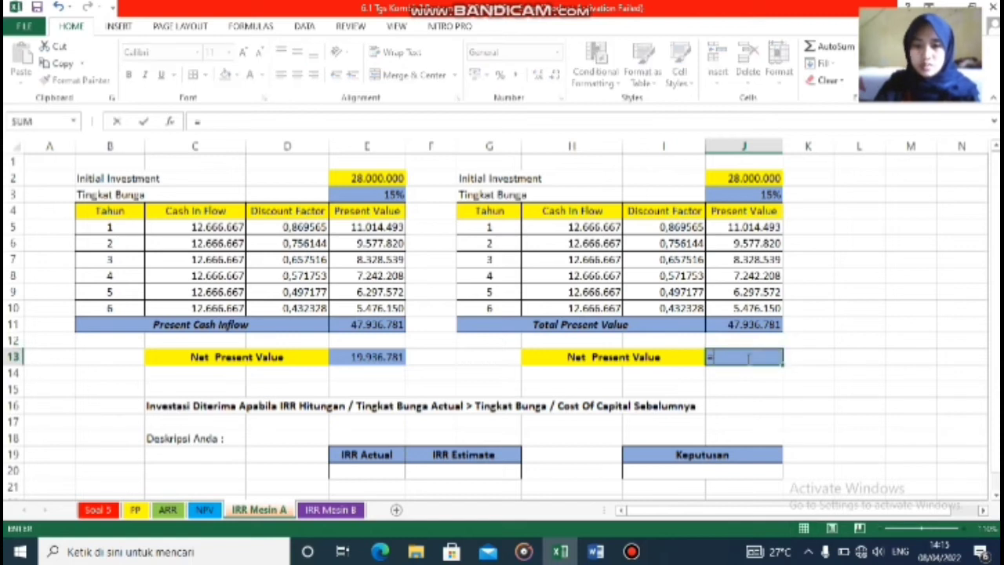
click(745, 325)
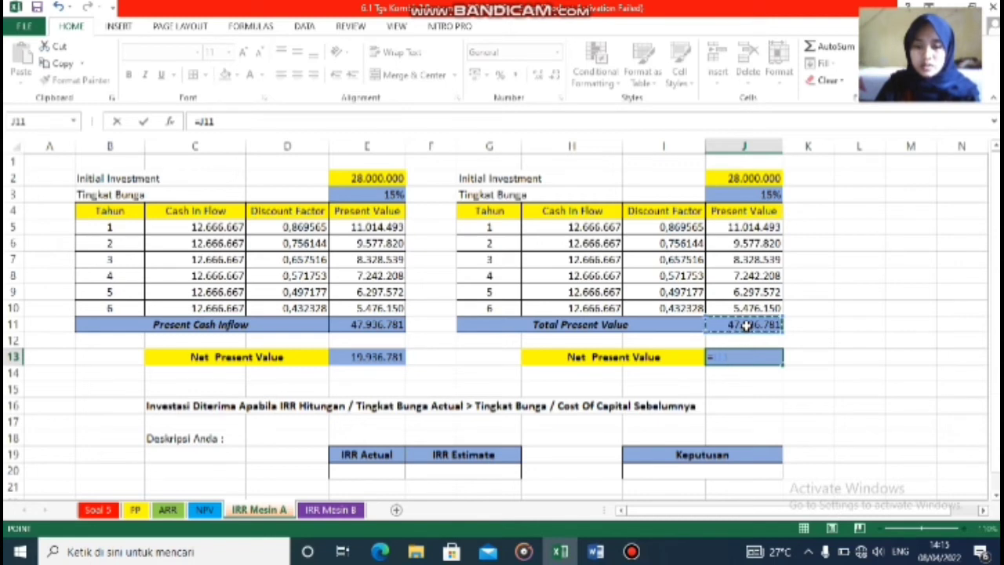
text(-)
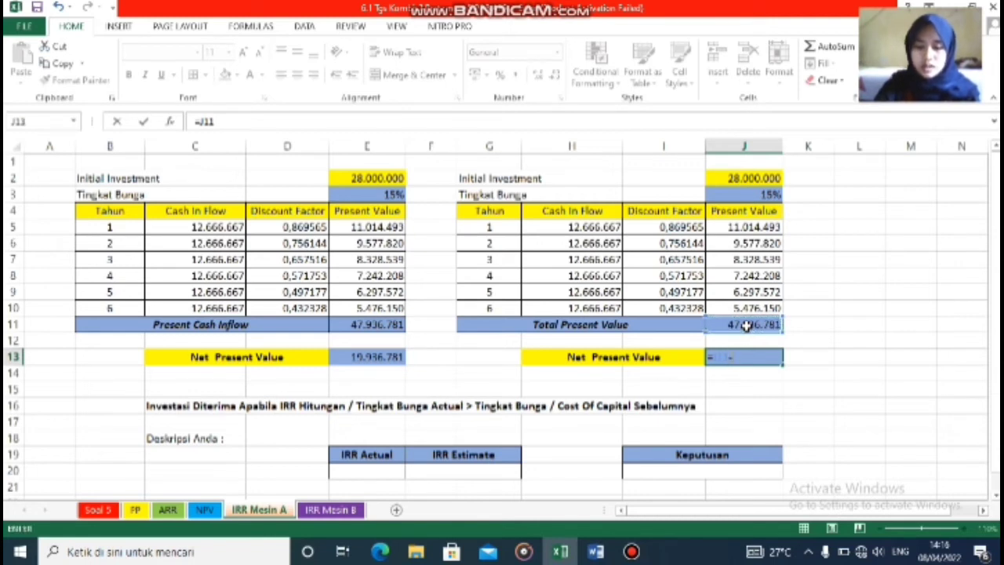
click(751, 179)
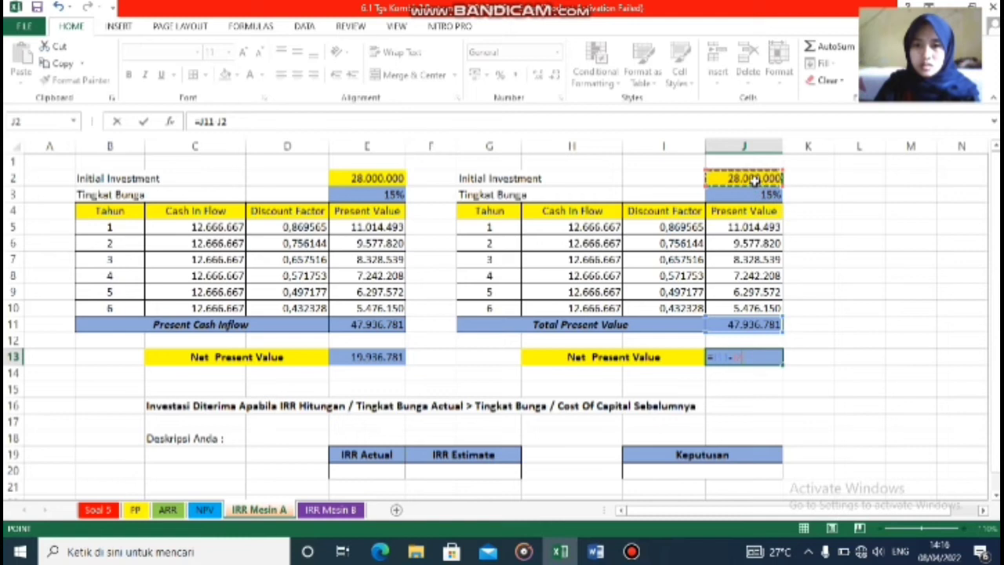
key(Return)
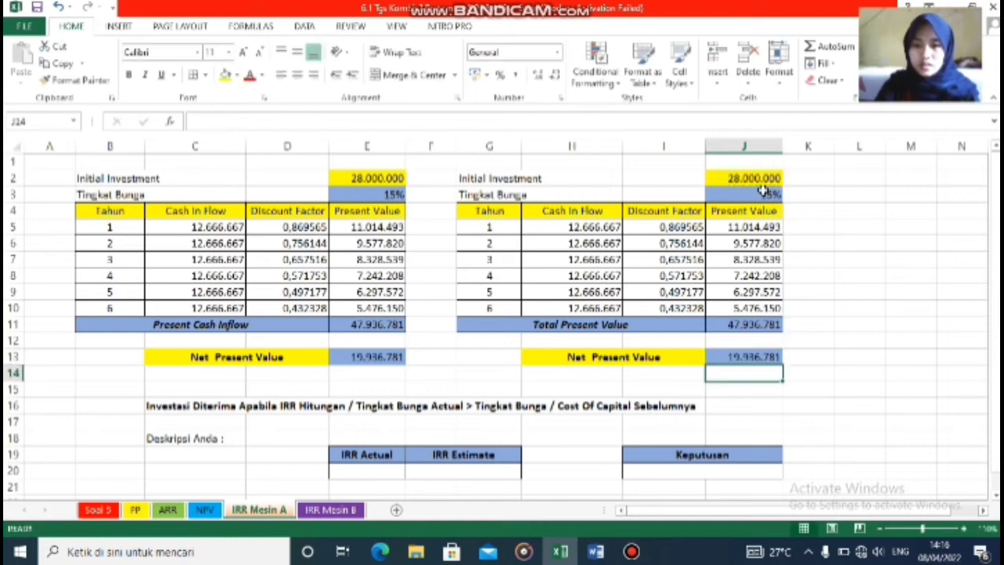
click(731, 357)
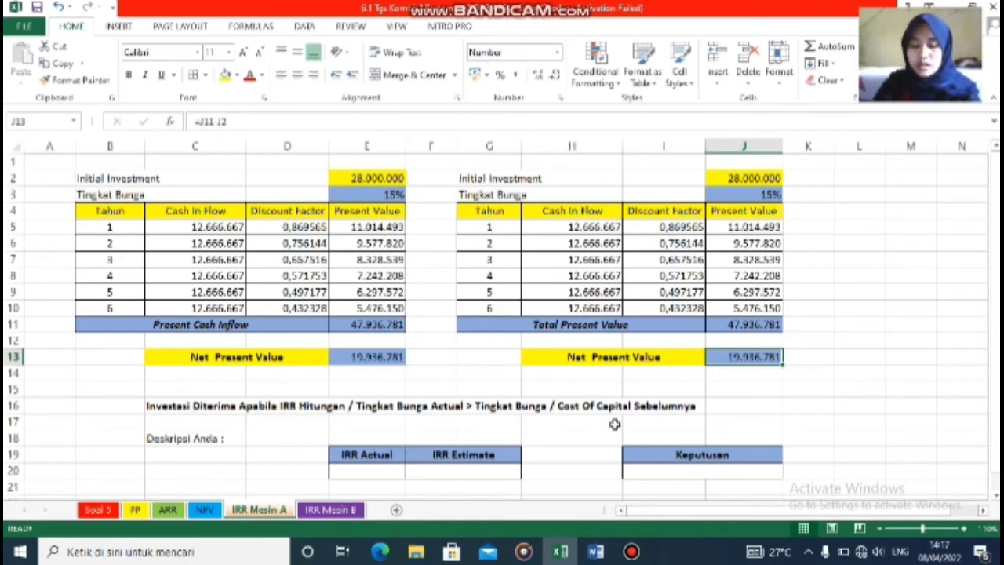
- Raise the second table's Tingkat Bunga in J3 to 35%, then refine it to 39% to bring the Net Present Value to 0
double_click(769, 194)
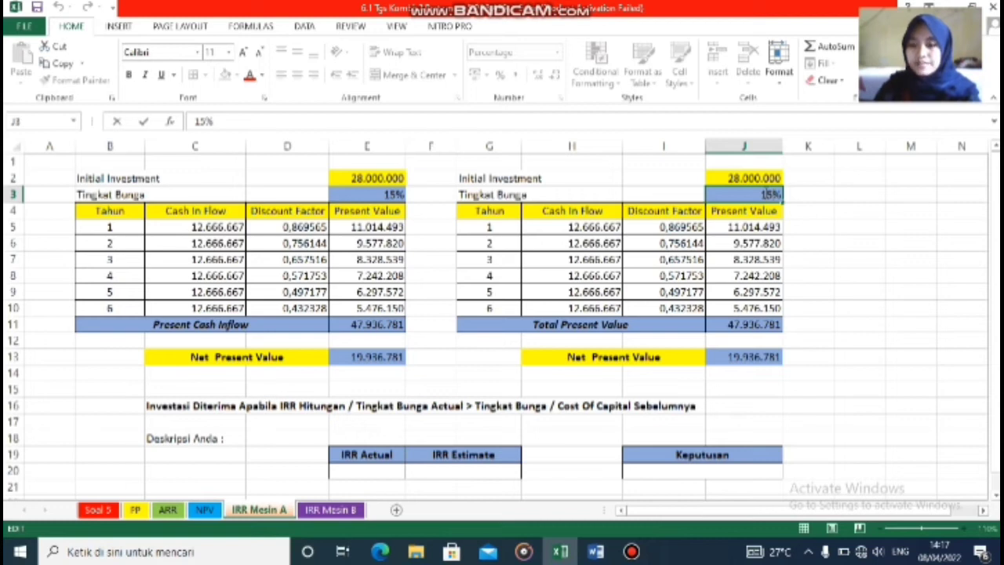
key(BackSpace)
key(BackSpace)
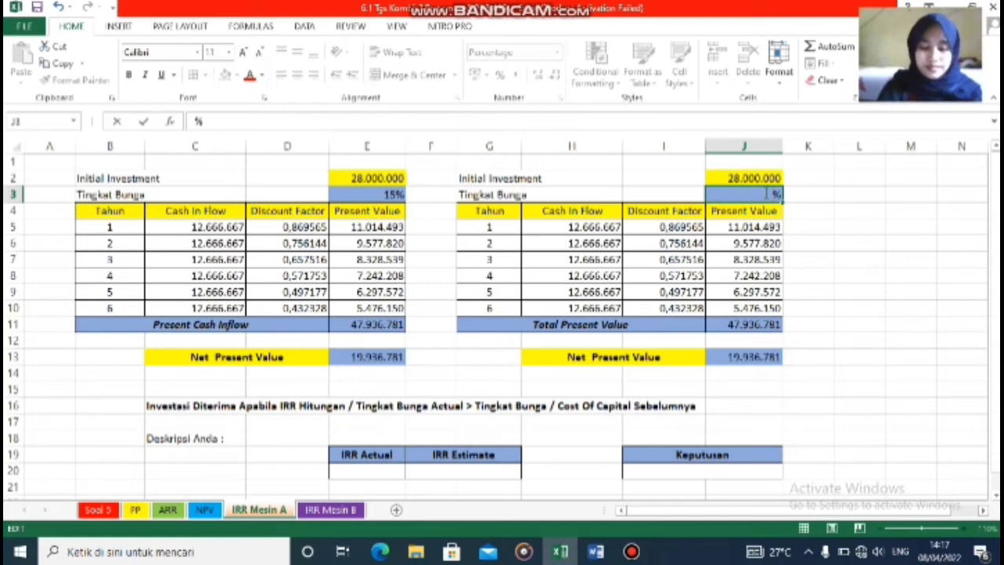
text(35)
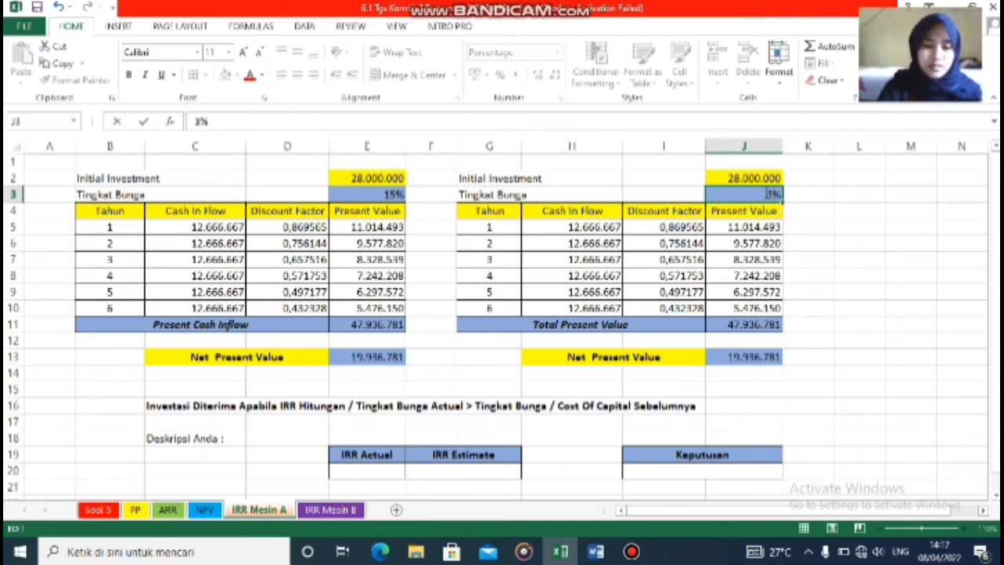
key(Return)
click(771, 194)
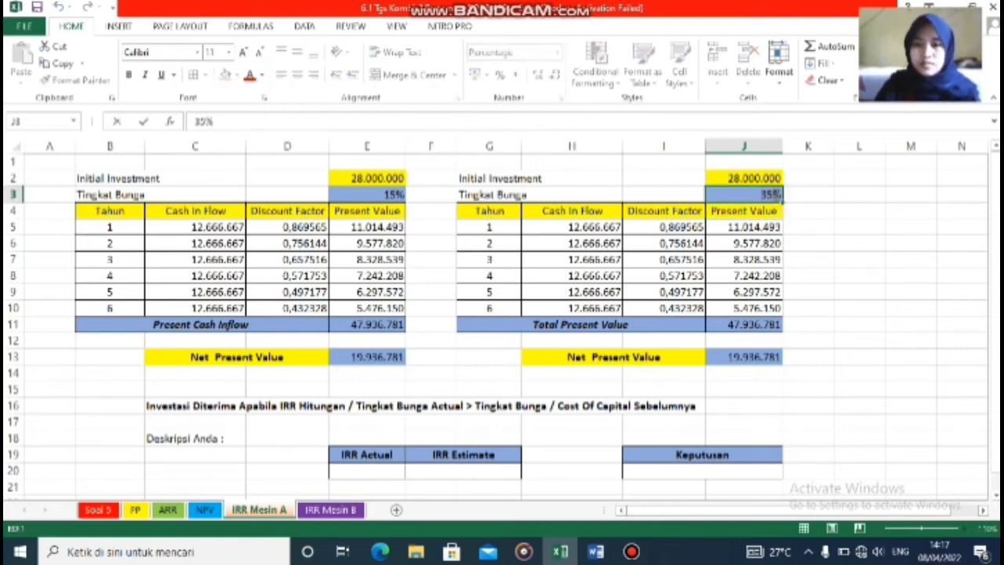
text(3)
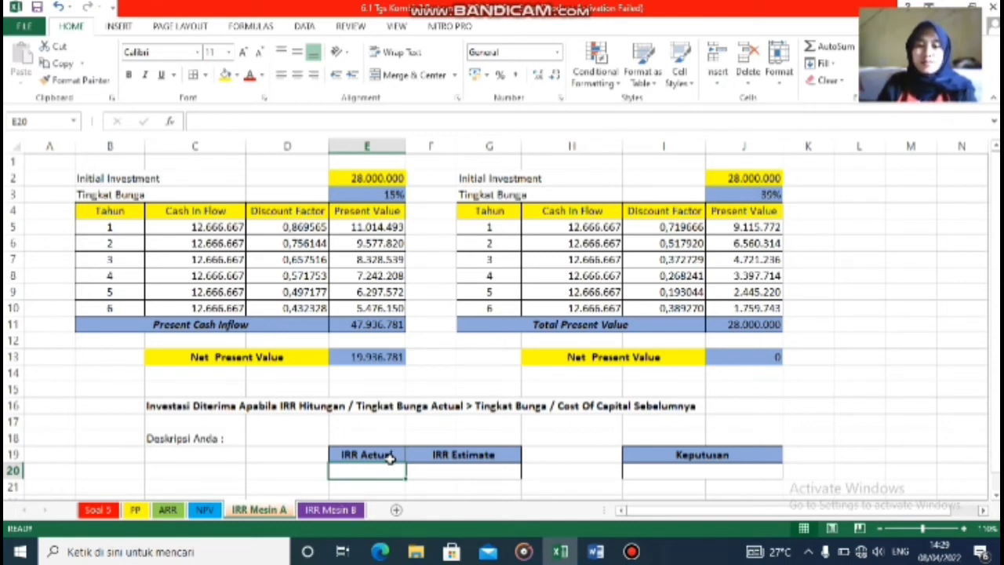
- Link the IRR Actual cell E20 to the second table's Tingkat Bunga with =J3
text(=)
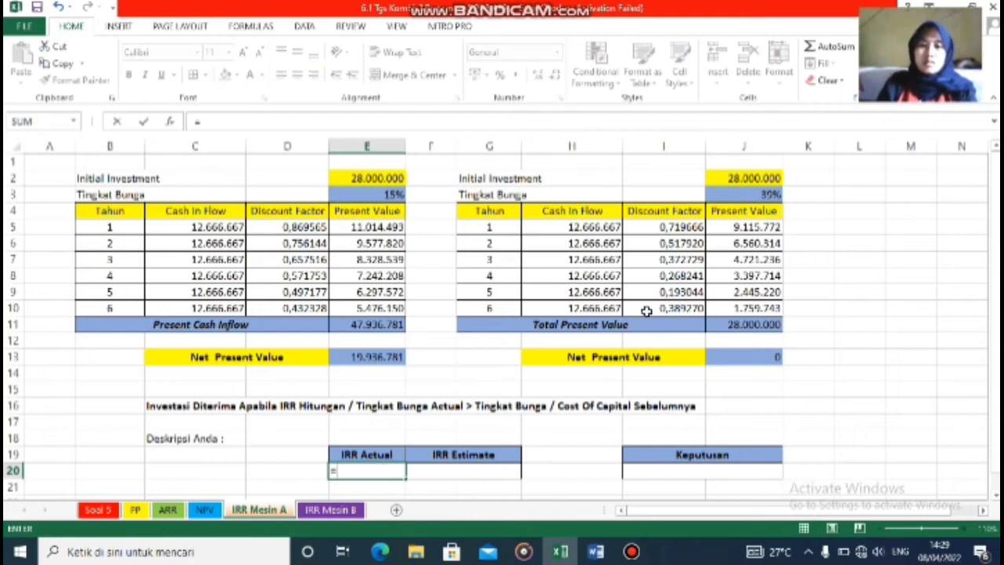
click(729, 178)
click(732, 192)
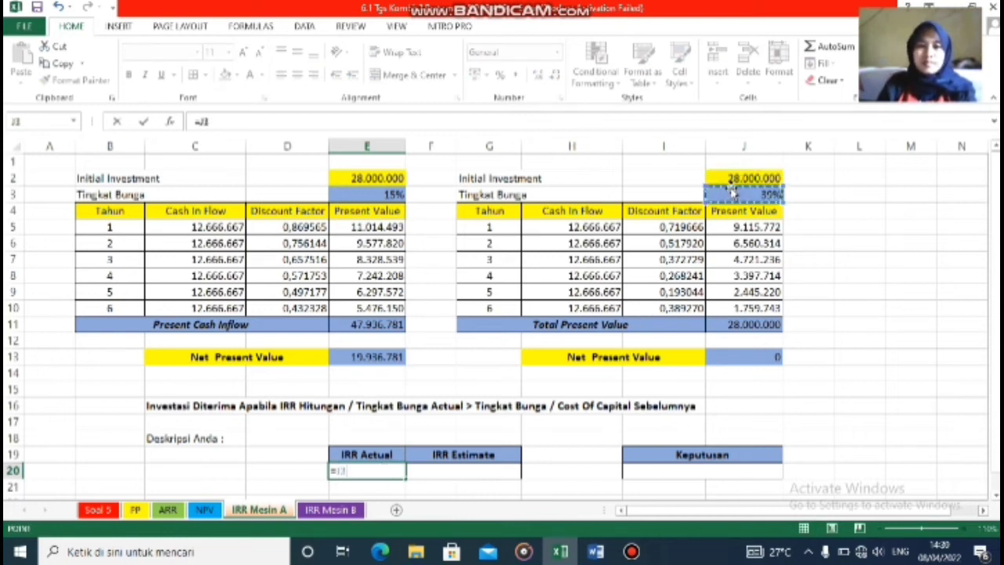
key(Return)
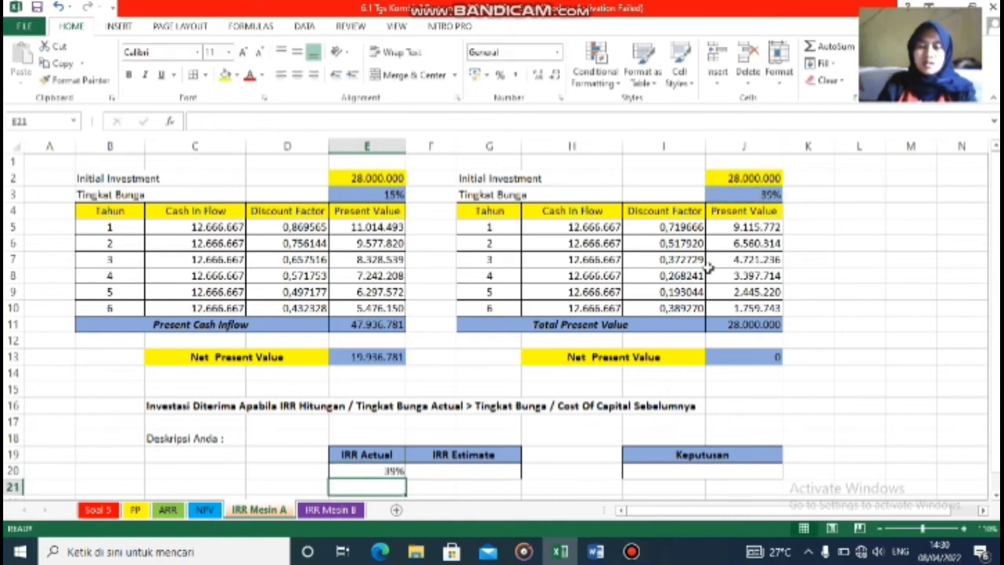
- Link the IRR Estimate cell F20 to the first table's Tingkat Bunga with =E3
click(453, 473)
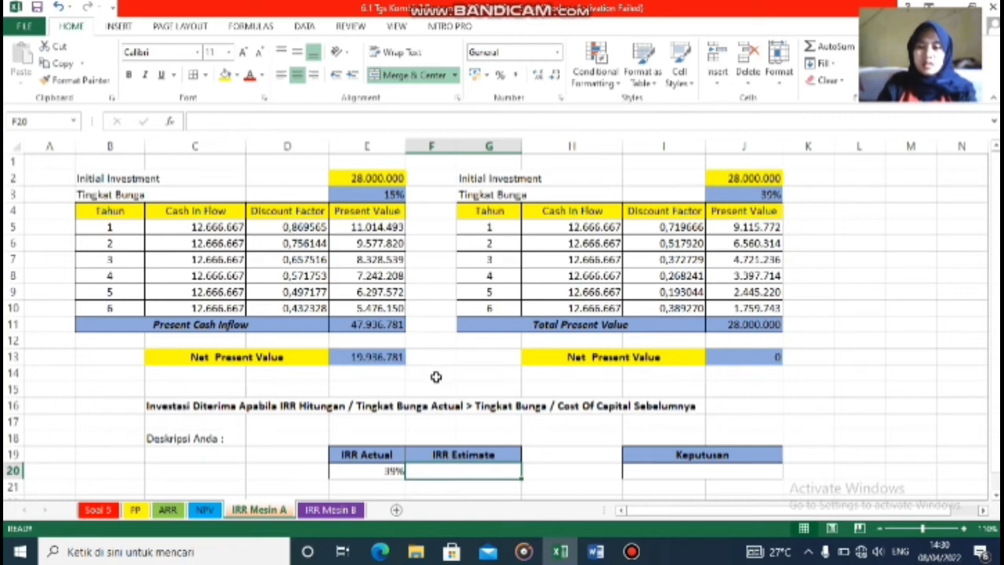
text(=)
click(381, 197)
key(Return)
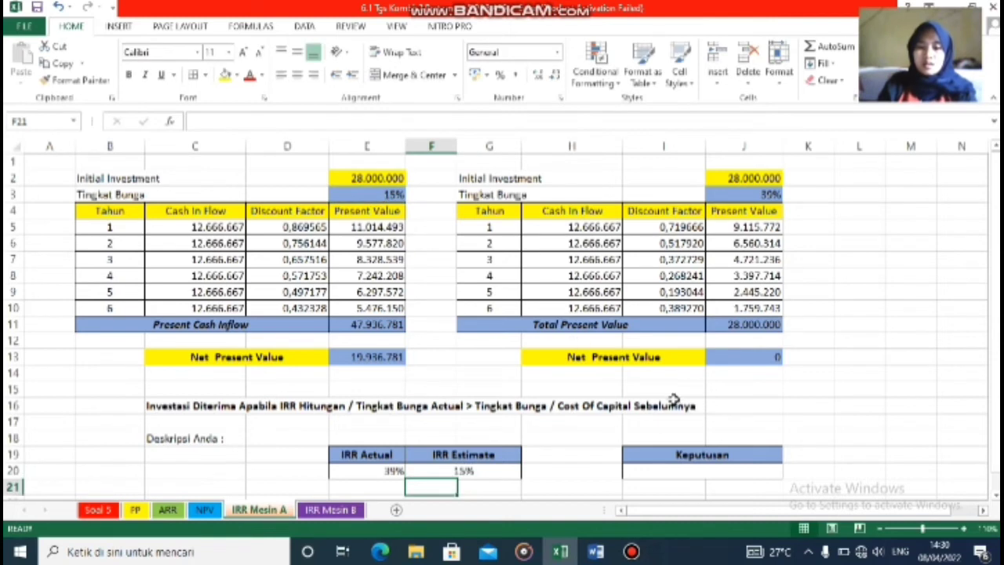
- Enter the Keputusan formula =IF(E20>F20;"Investasi Diterima";"Tolak") in I20 to compare IRR Actual with IRR Estimate
click(713, 471)
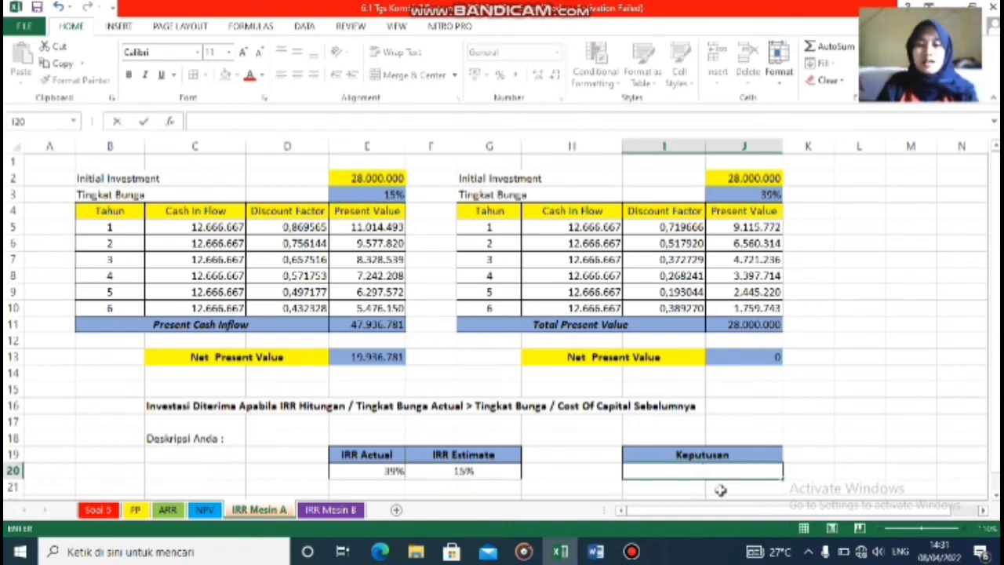
click(680, 470)
text(=)
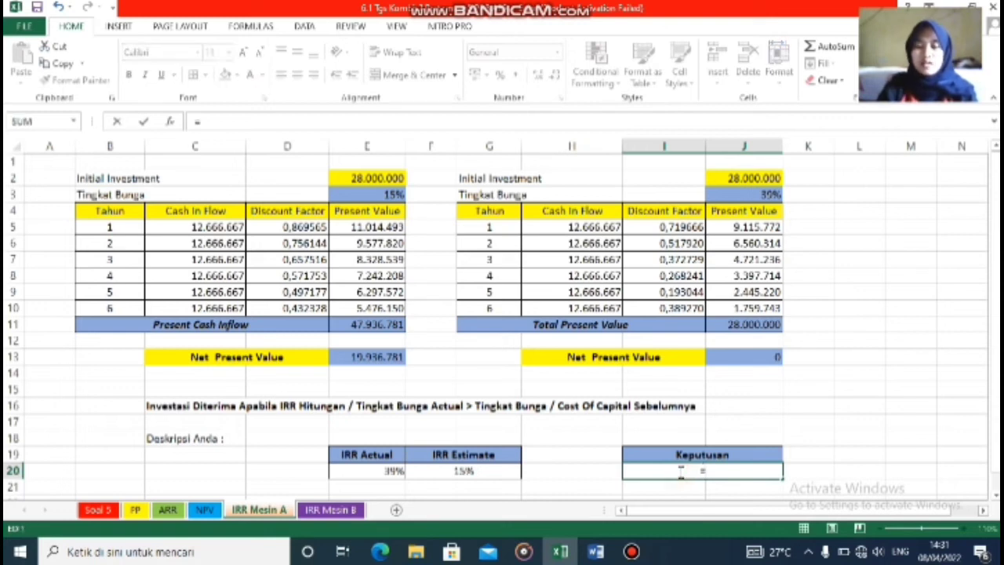
text(if)
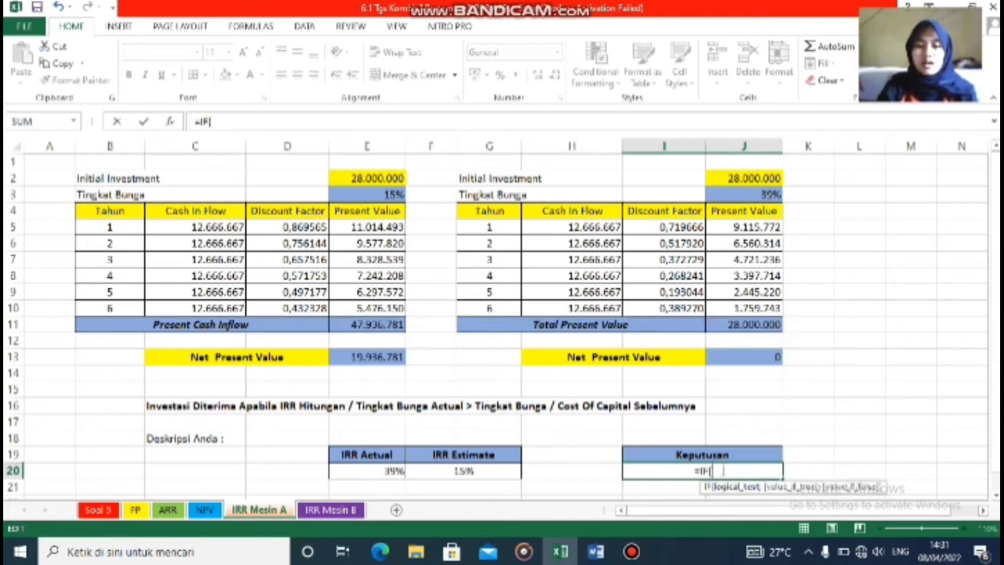
click(392, 471)
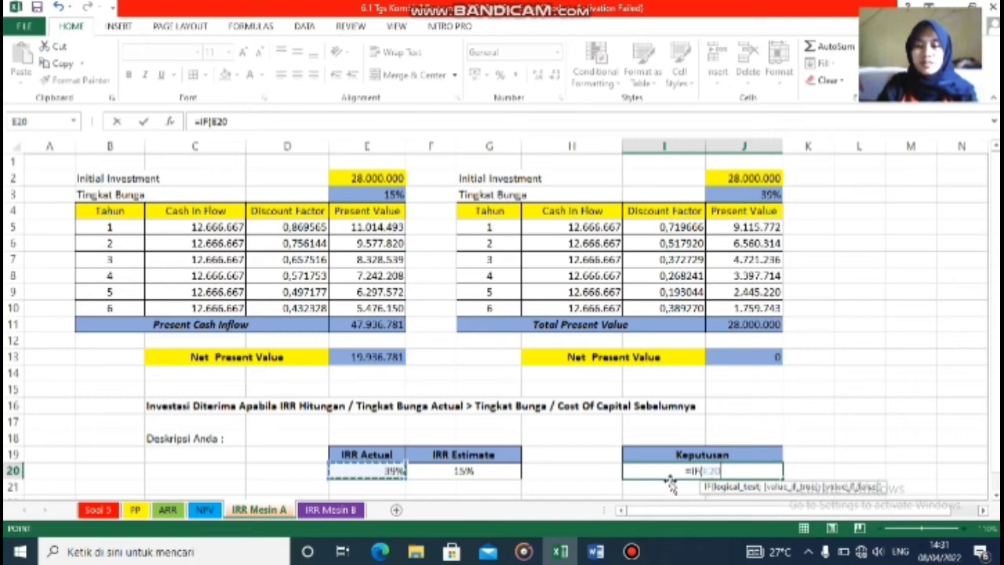
text(>)
click(476, 471)
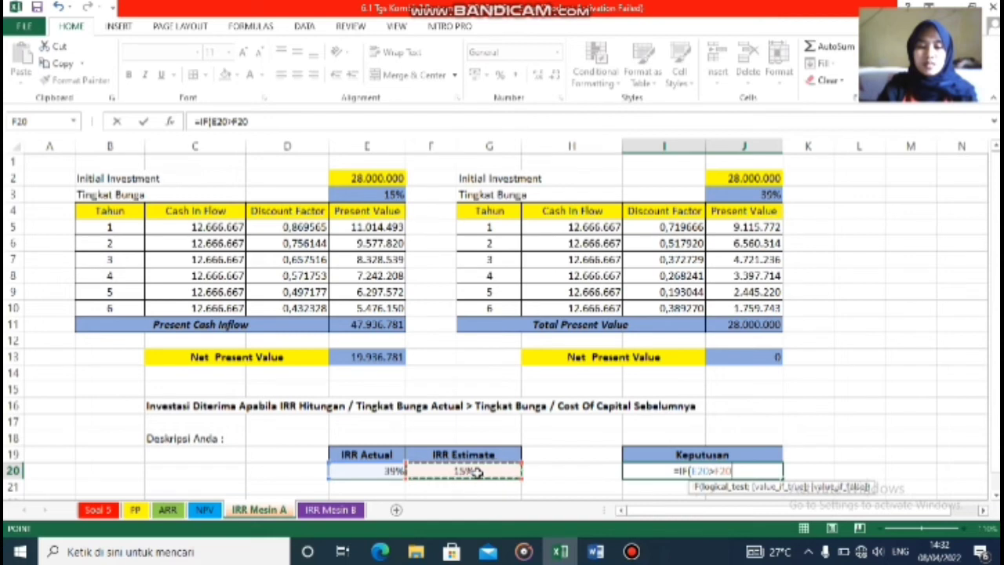
text(;)
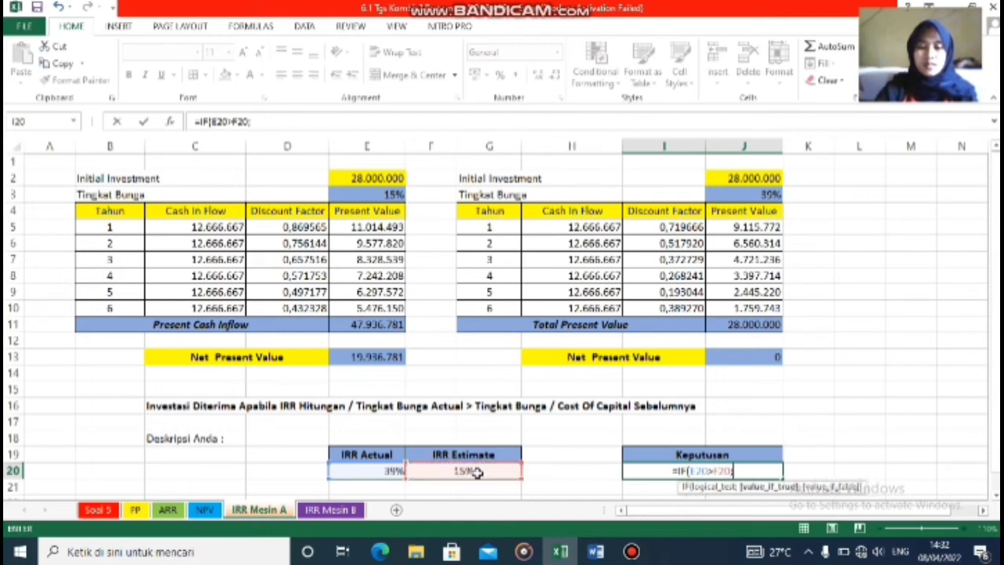
text(")
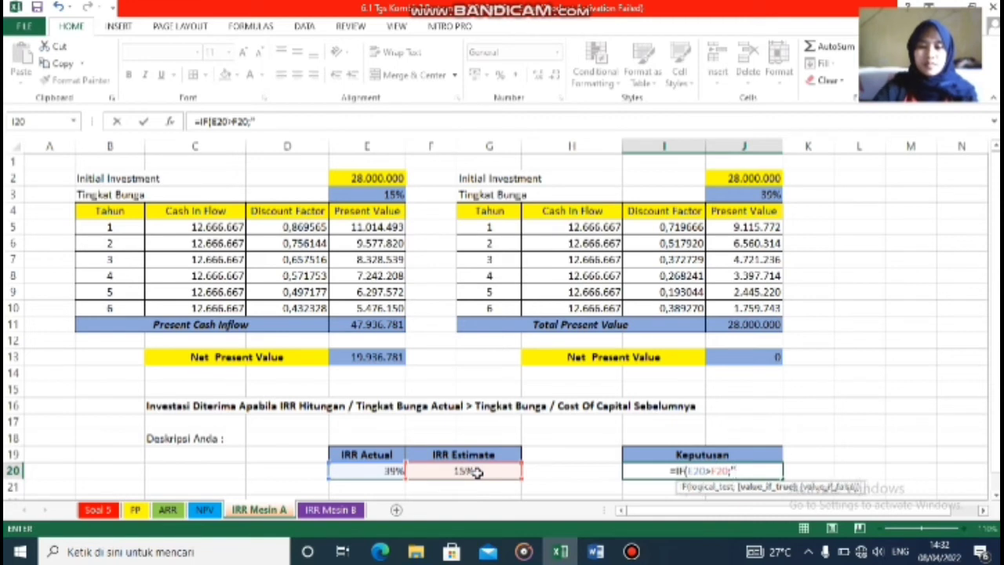
text(Inv)
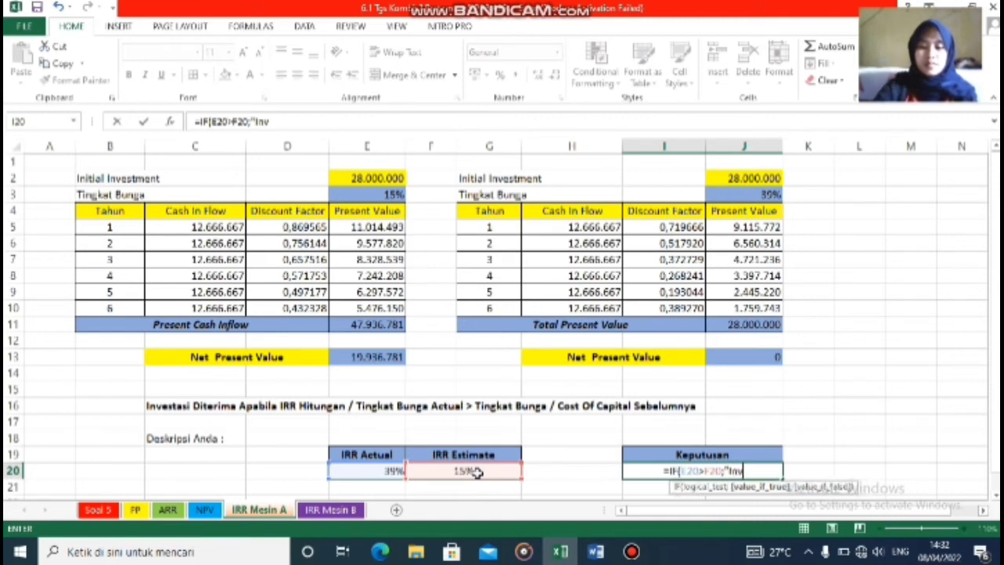
text(estas)
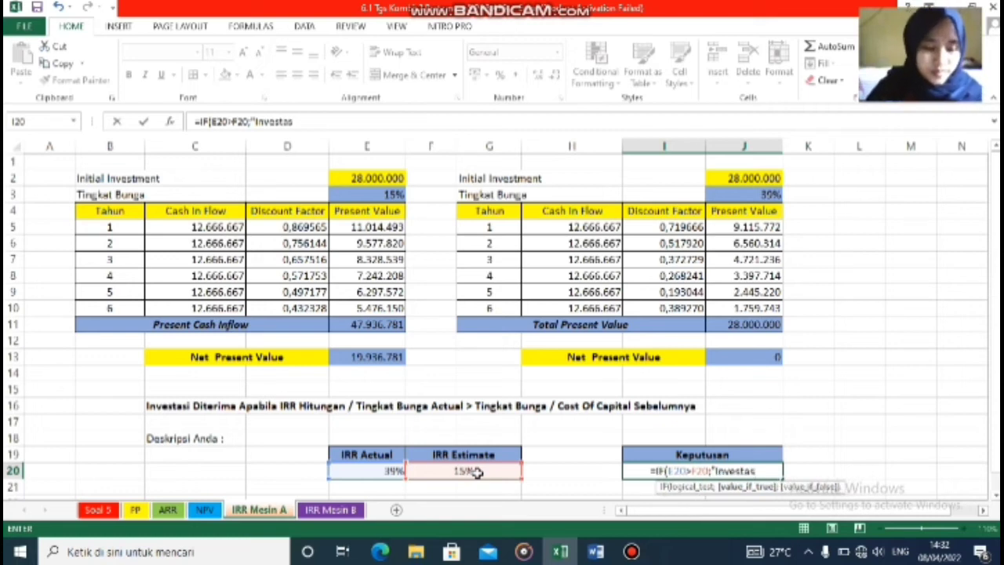
text(i)
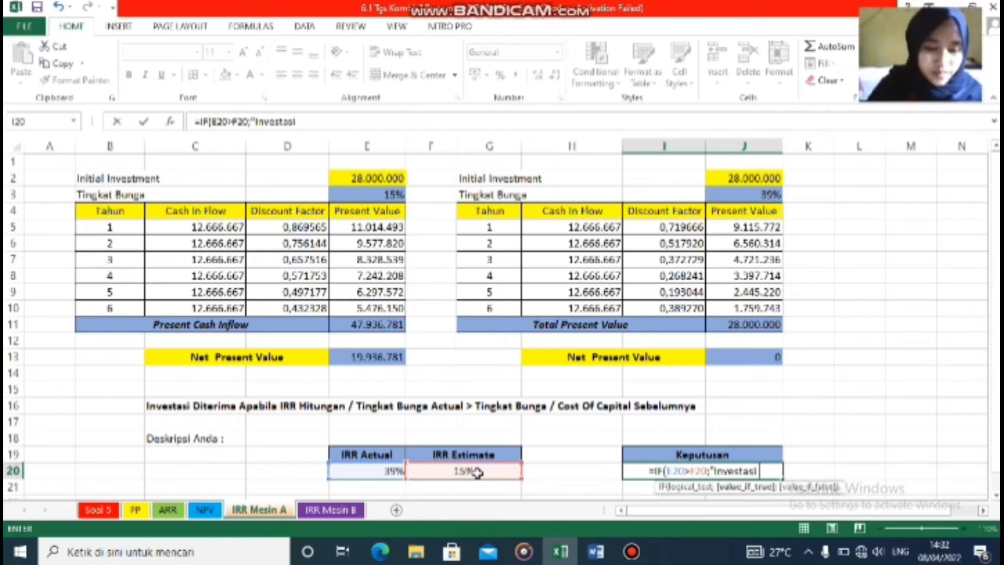
text( Diter)
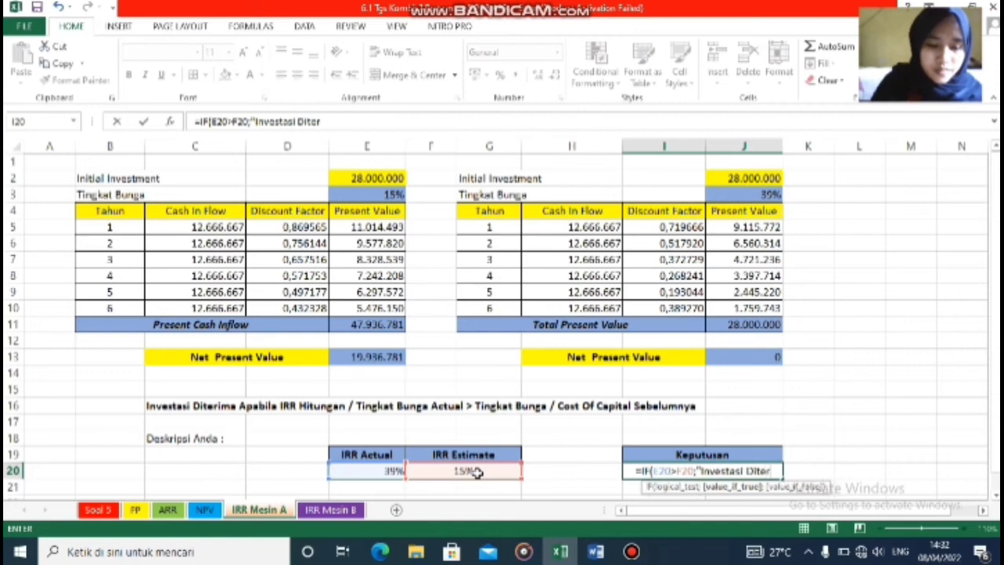
text(ima)
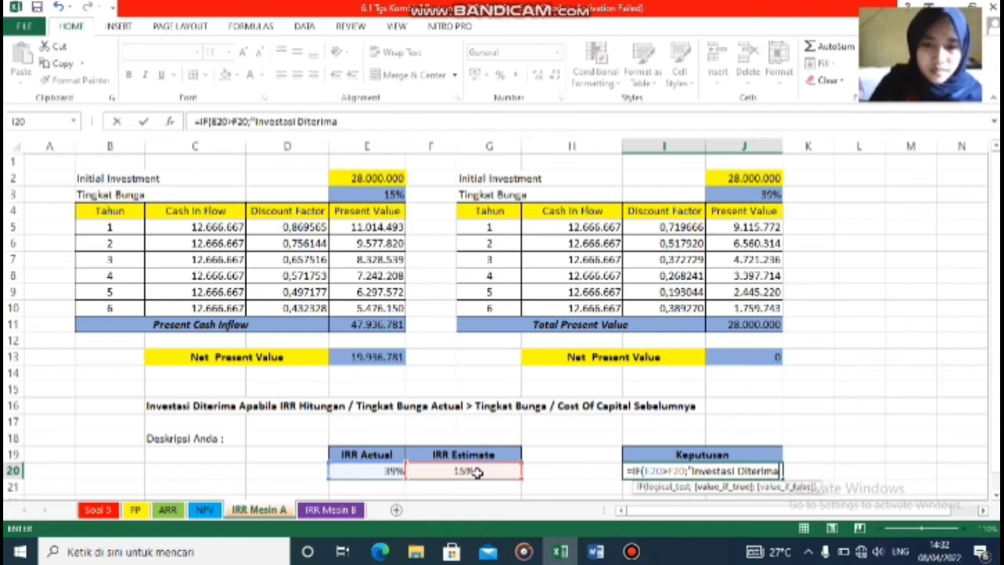
text(")
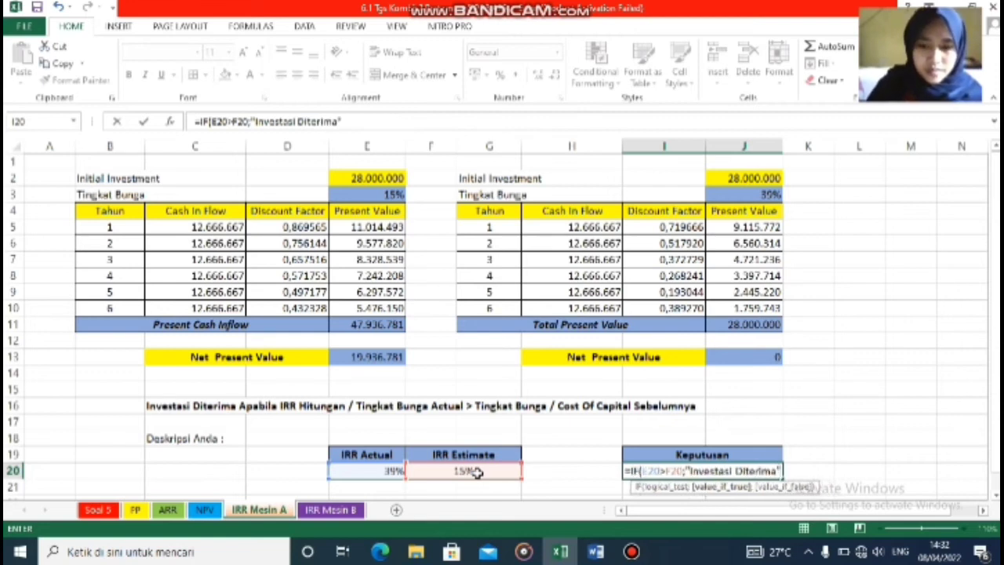
text(;")
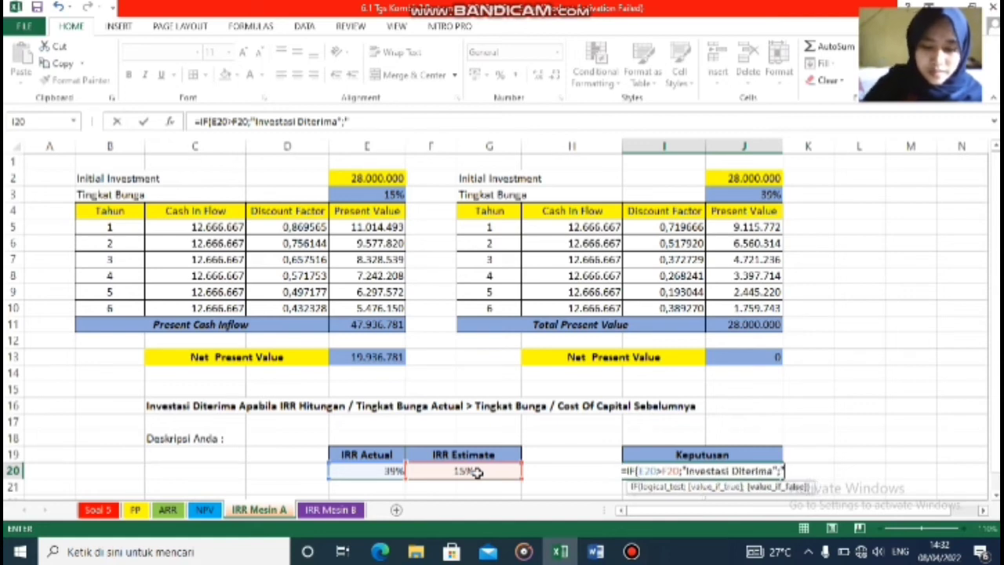
text(Tolak"))
key(Return)
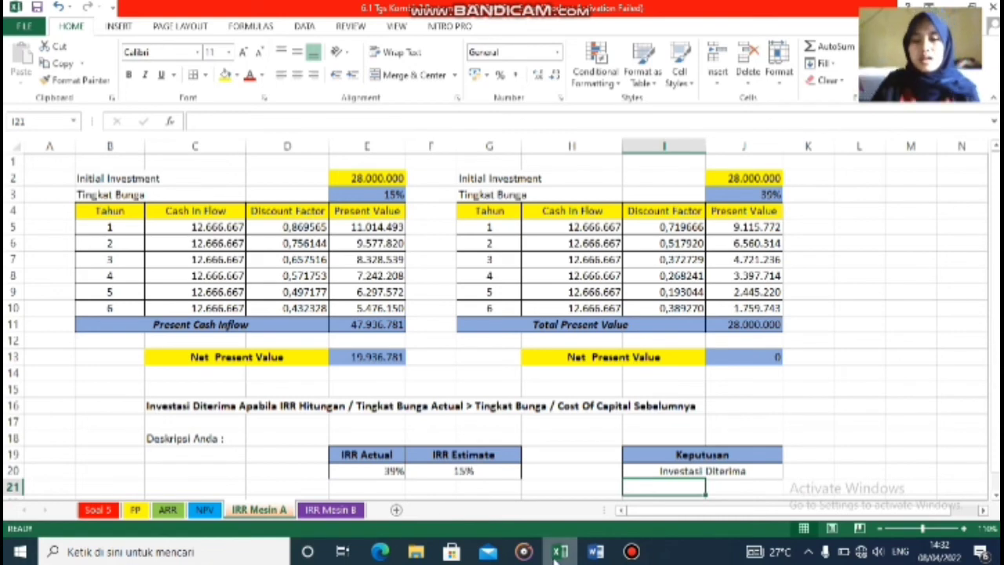
click(744, 471)
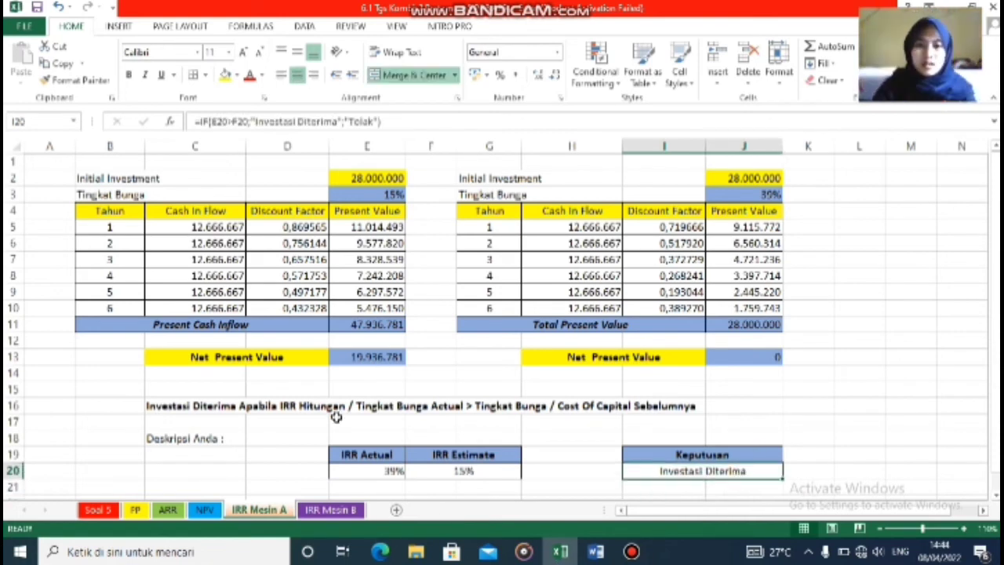
- On the IRR Mesin B sheet, link the second table's Cash In Flow in H5 with =C5 and fill it down to H10
click(319, 510)
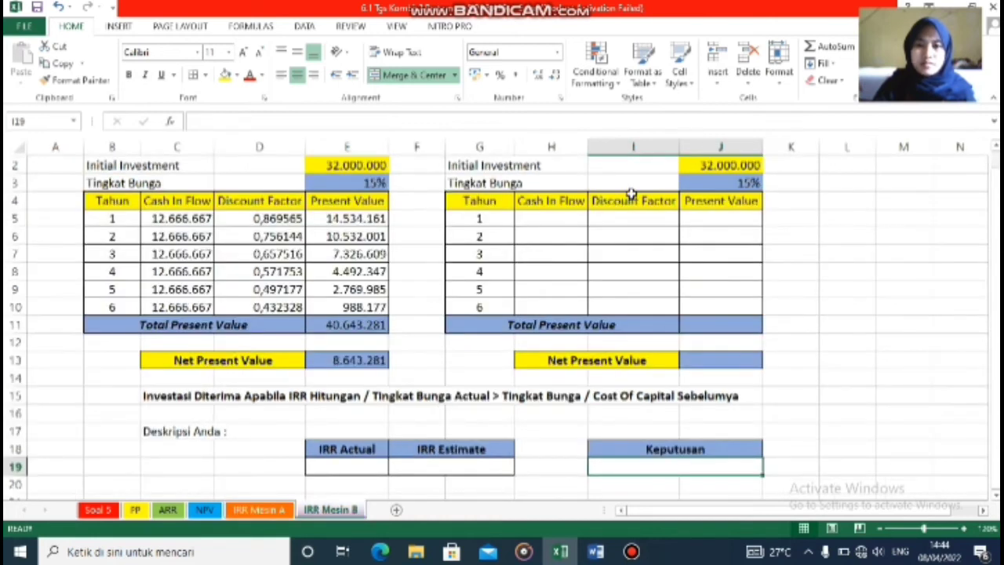
click(550, 220)
text(=)
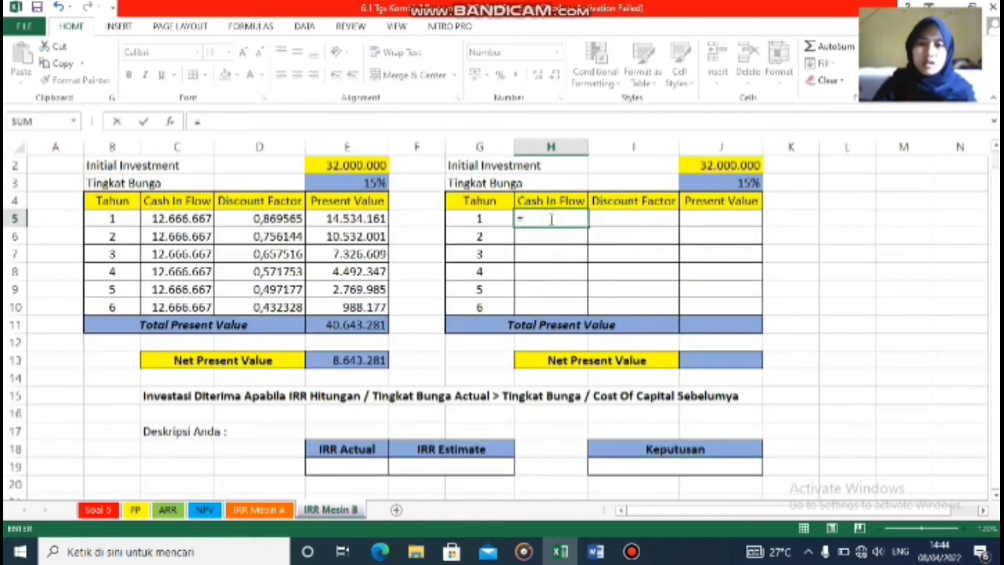
click(203, 218)
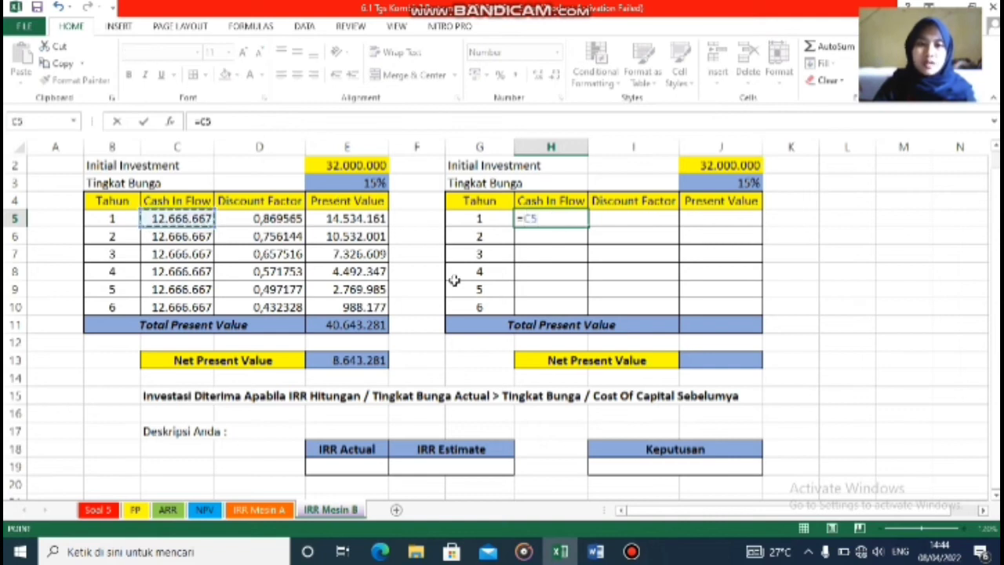
key(Return)
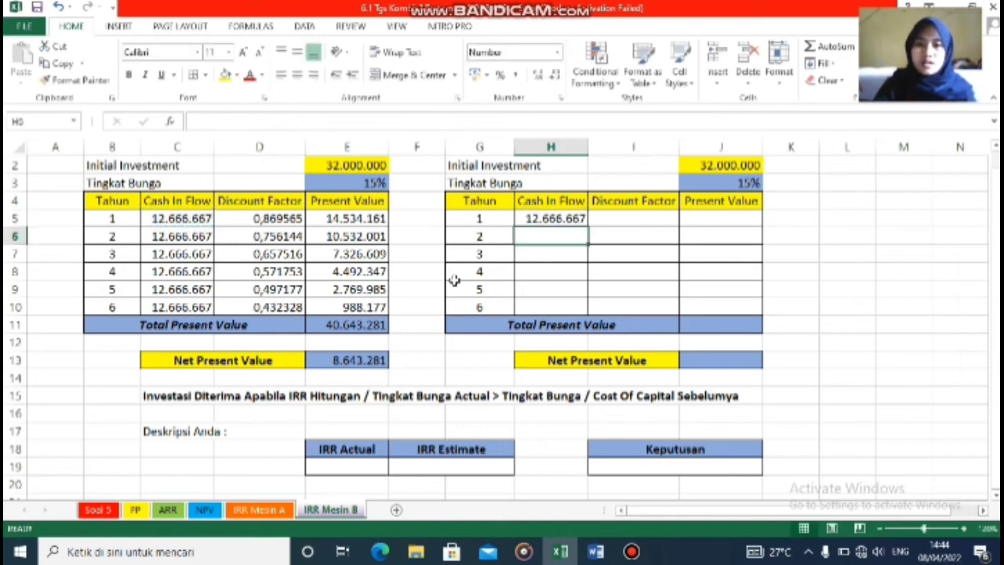
click(553, 219)
drag(587, 223, 587, 312)
- Try to calculate the second table's year 1 Discount Factor in I5 with =1/(1+$J$2)^G5
click(645, 218)
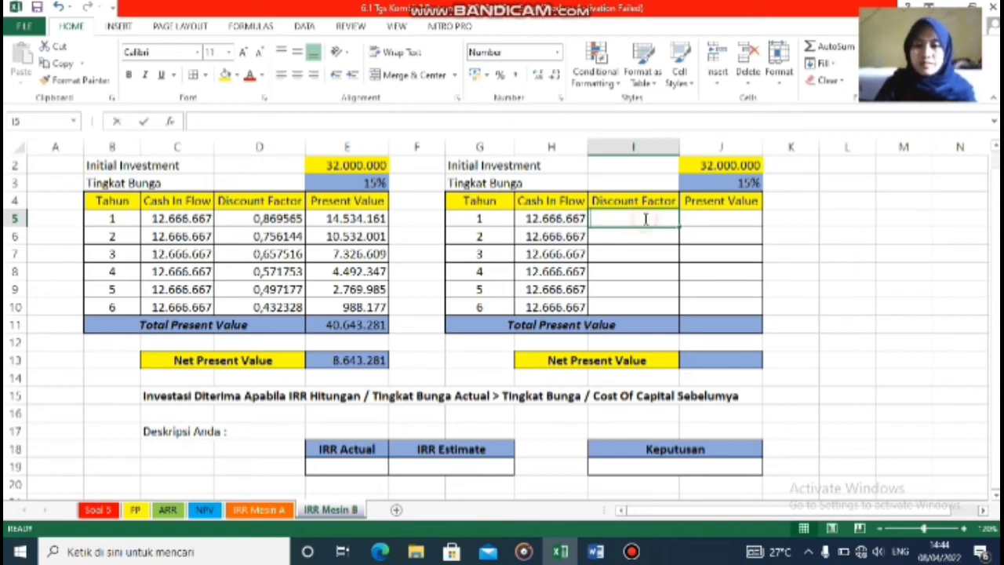
text(=1/(1+)
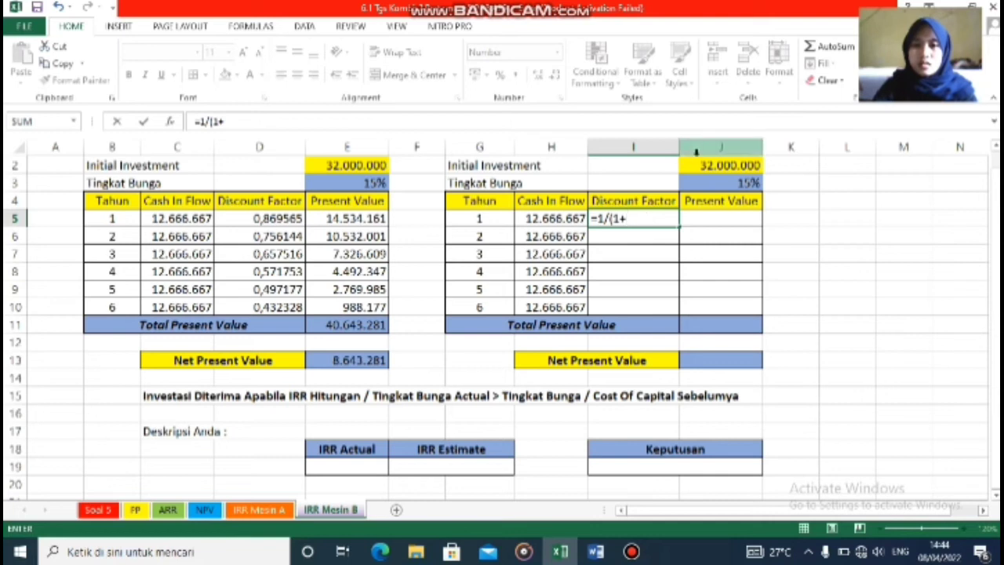
click(699, 165)
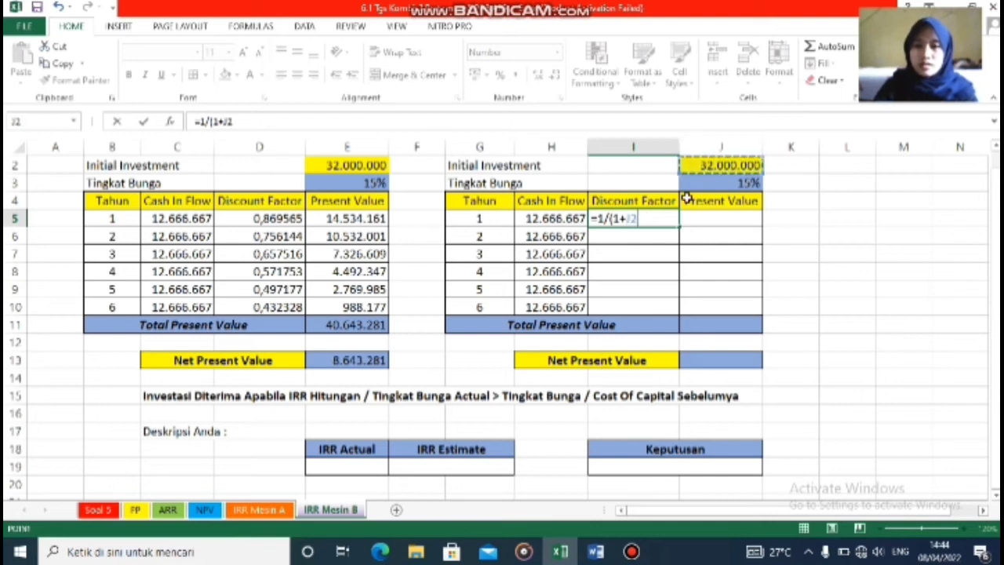
double_click(661, 217)
key(F4)
click(661, 217)
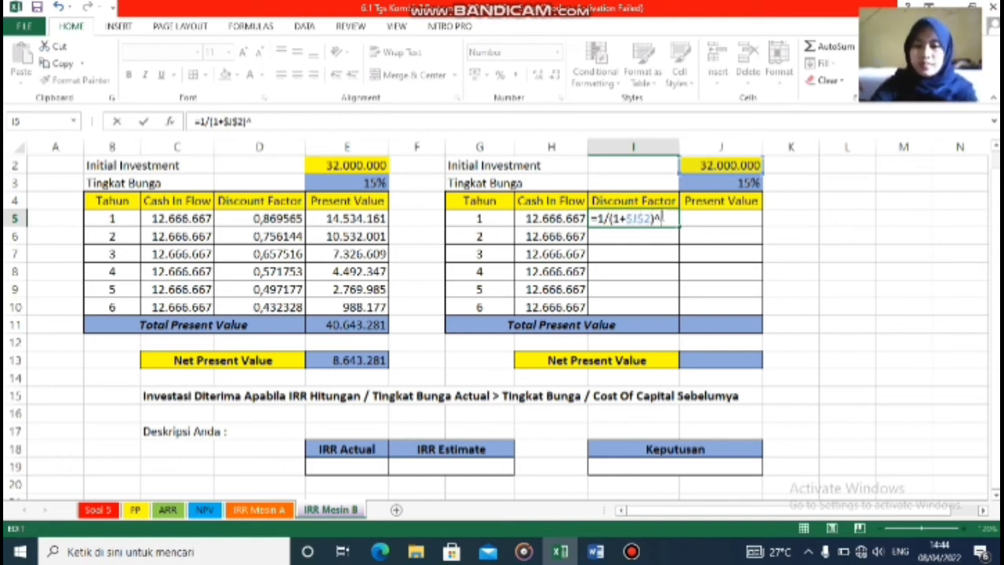
text()^)
click(505, 218)
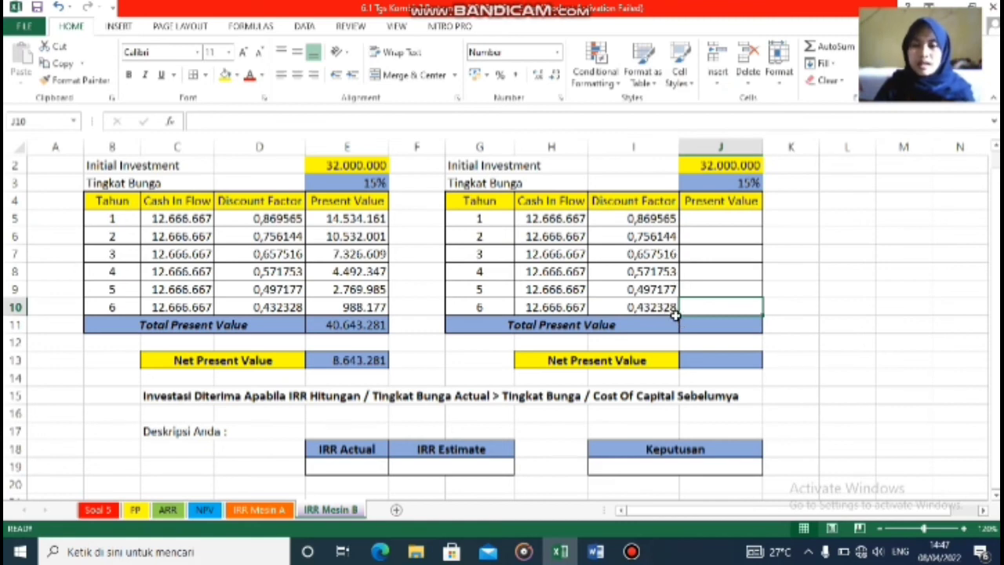
- Calculate the second table's Present Value in J5 with =H5*I5 and fill it down to J10
click(739, 219)
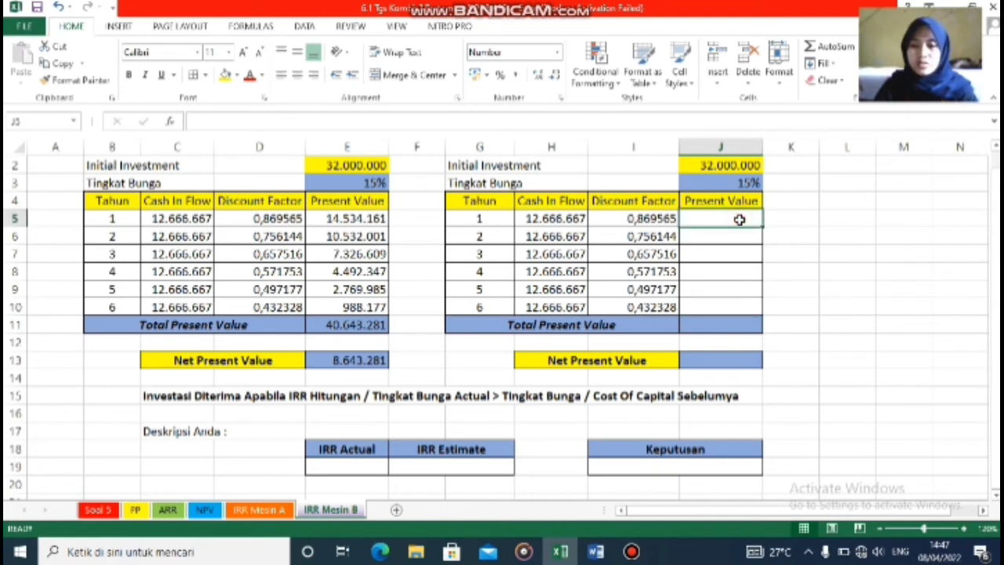
text(=)
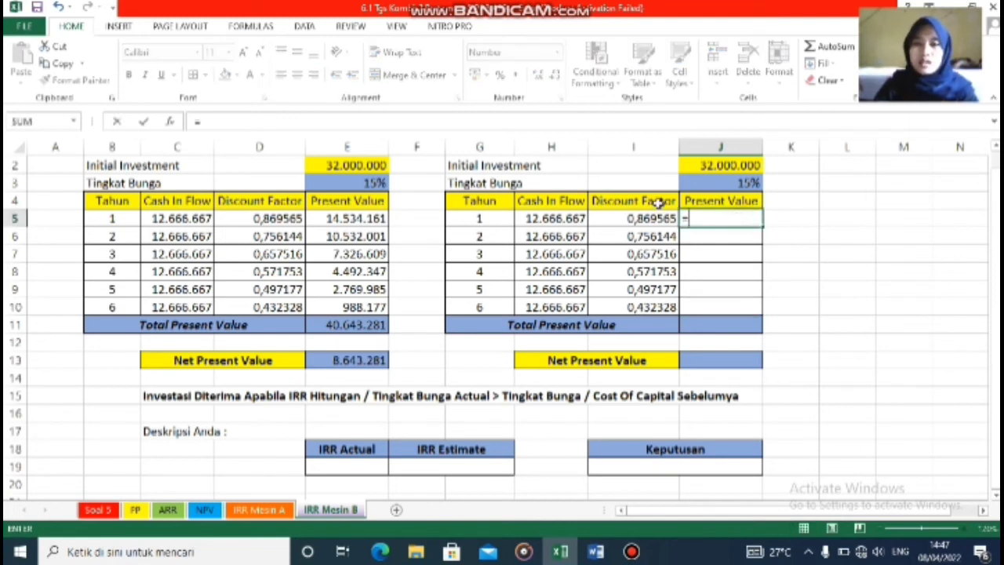
click(562, 217)
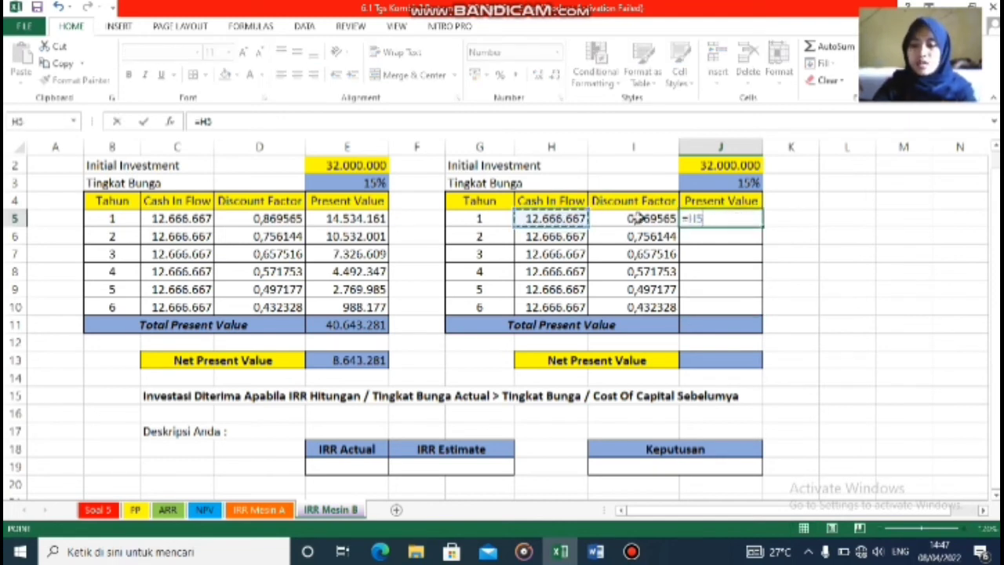
text(*)
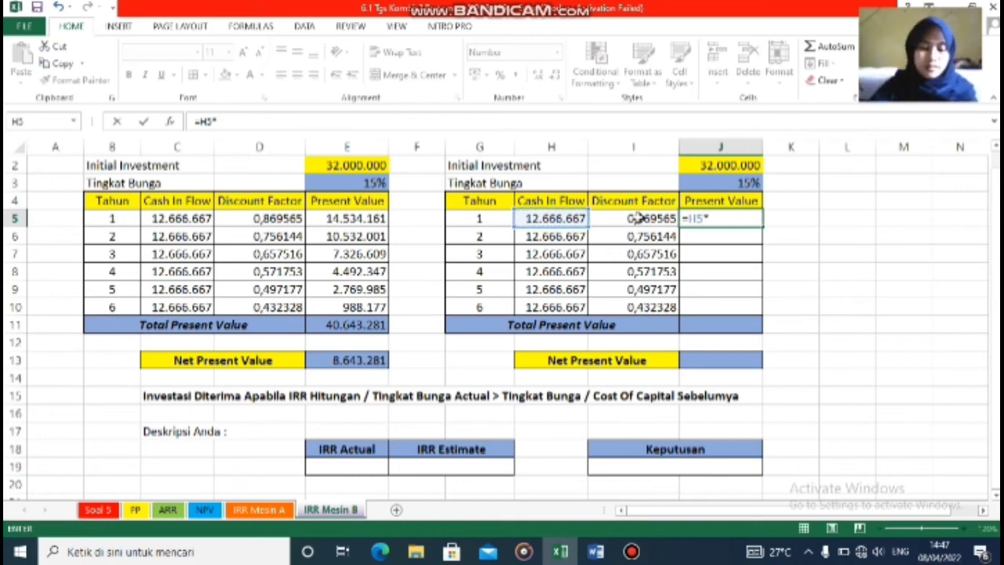
click(639, 218)
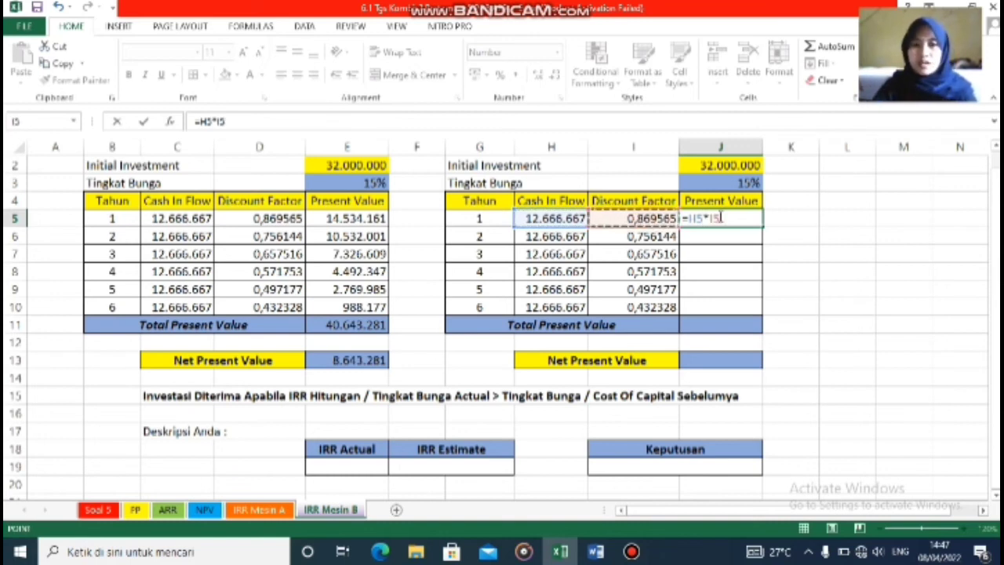
key(Return)
click(730, 219)
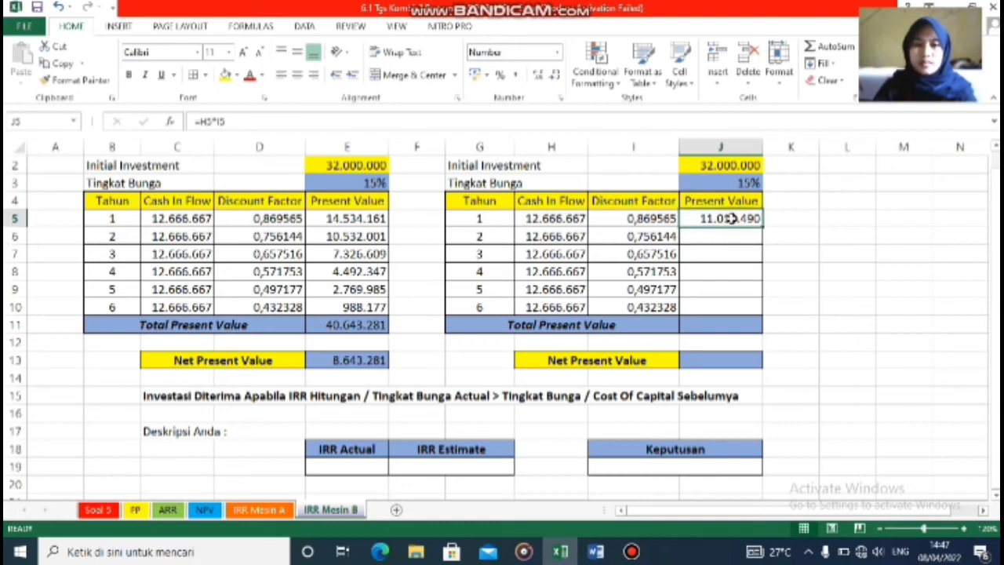
scroll(729, 219, down, 1)
drag(761, 209, 761, 292)
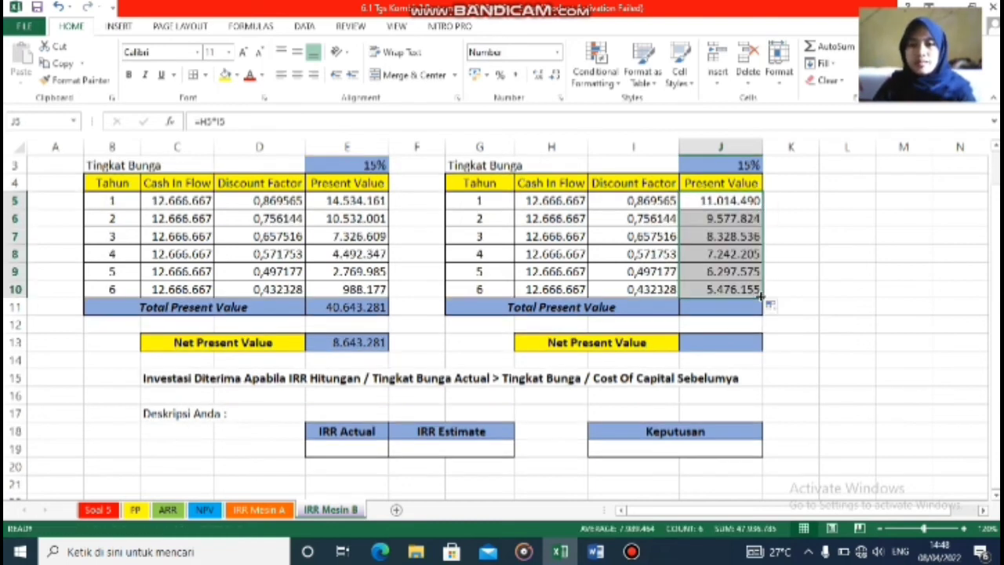
click(745, 268)
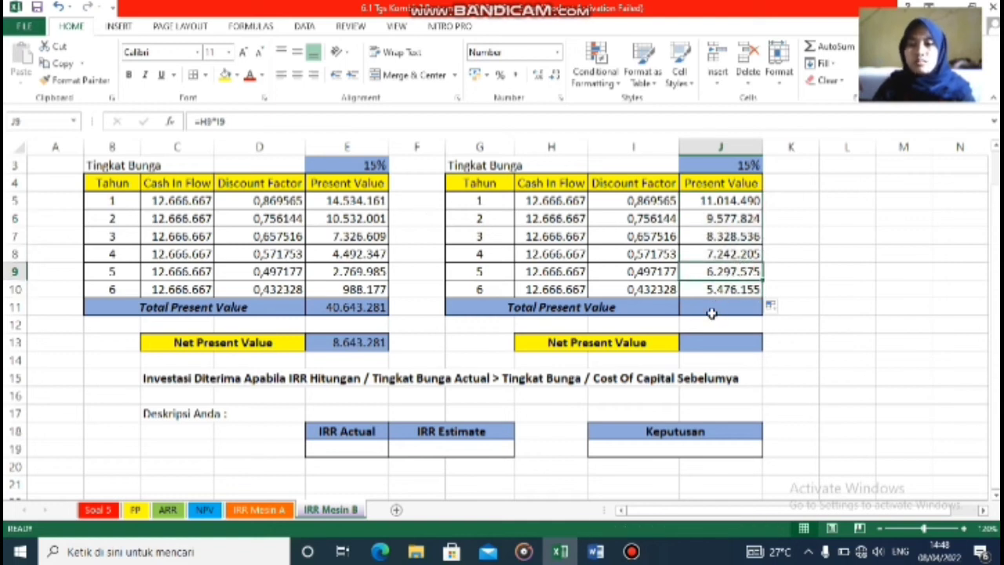
- Total the second table's Present Value column in J11 with =SUM(J5:J10)
click(708, 308)
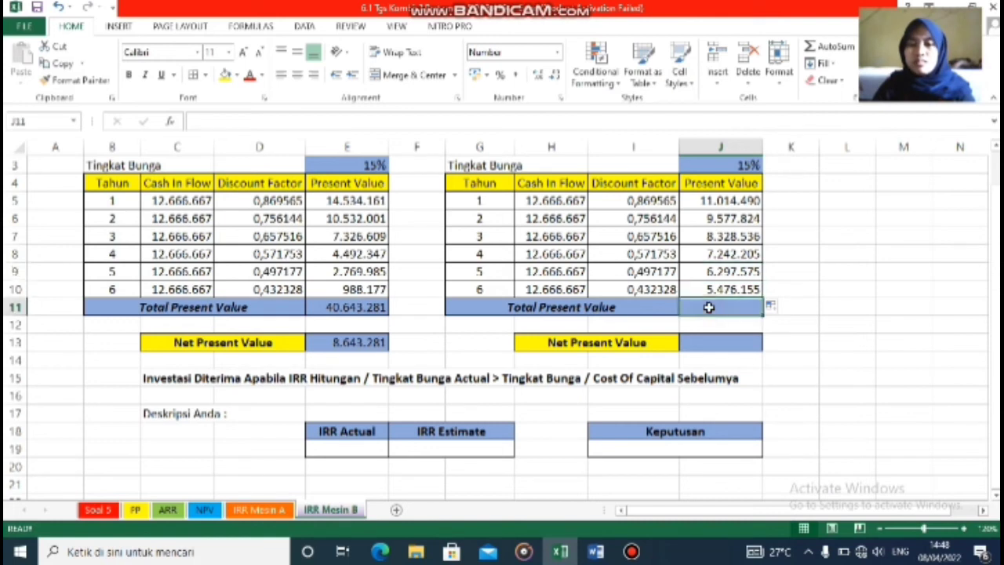
click(830, 47)
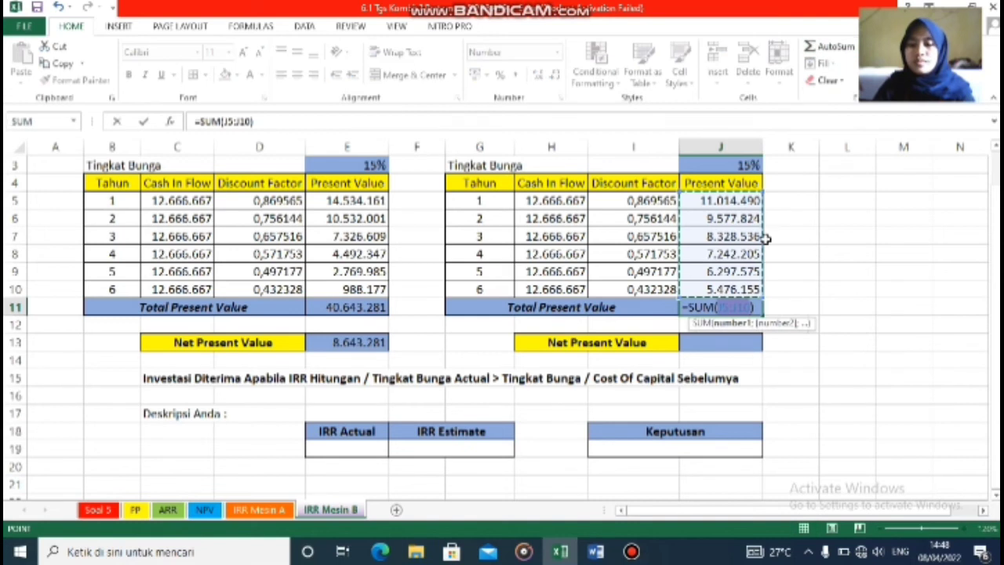
key(Return)
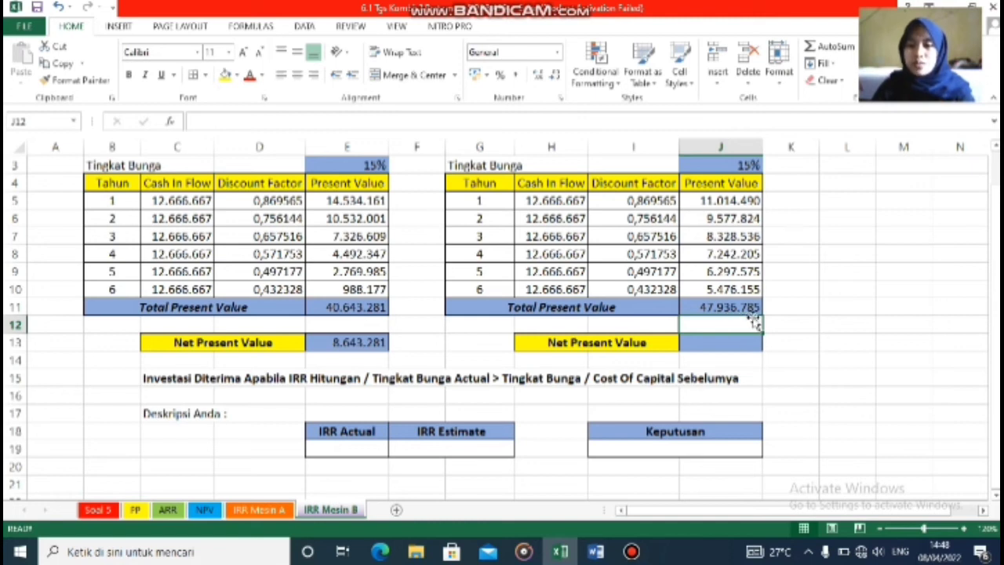
- Calculate the second table's Net Present Value in J13 by subtracting the Initial Investment from the Total Present Value with =J11-J2
click(733, 345)
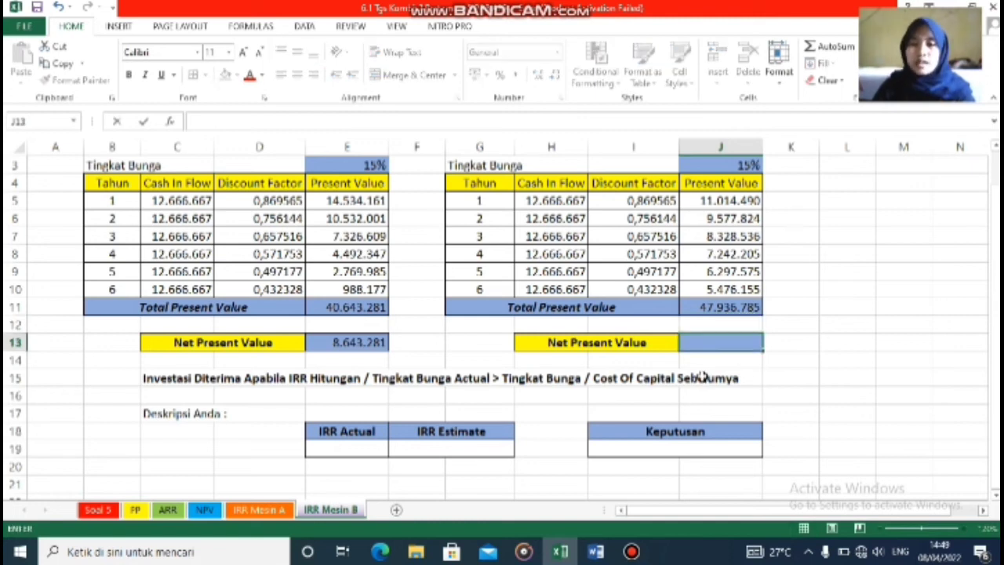
text(=)
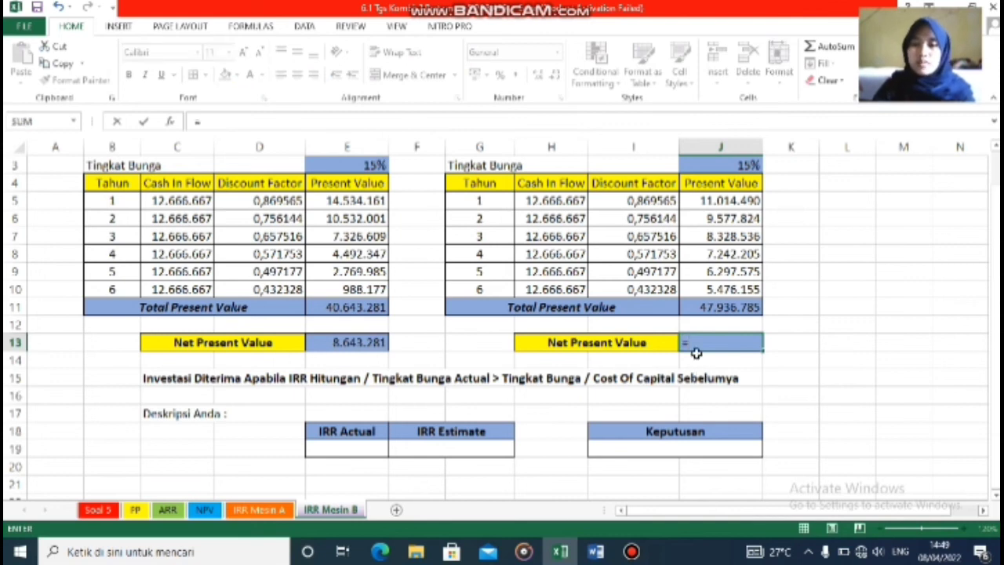
click(719, 310)
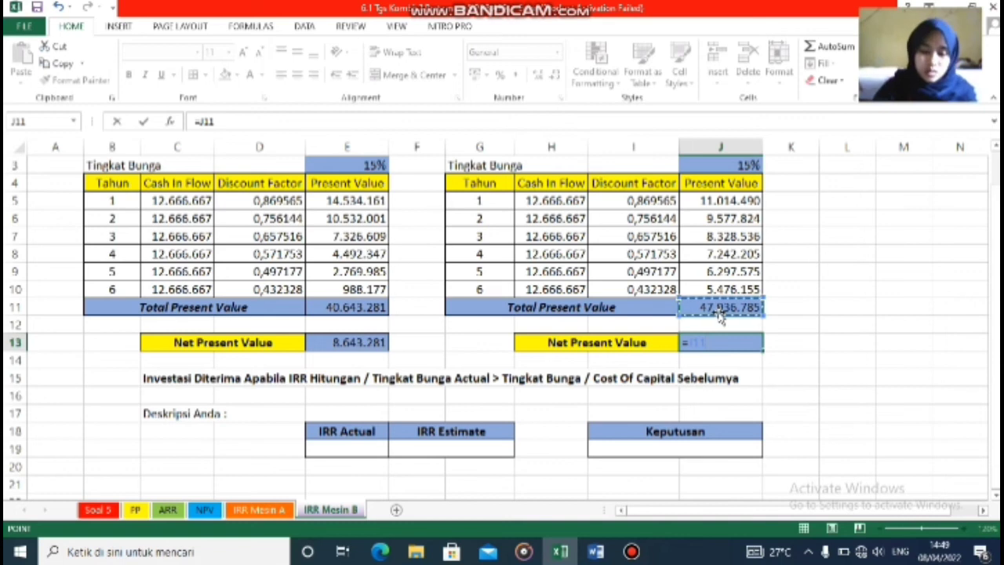
text(-)
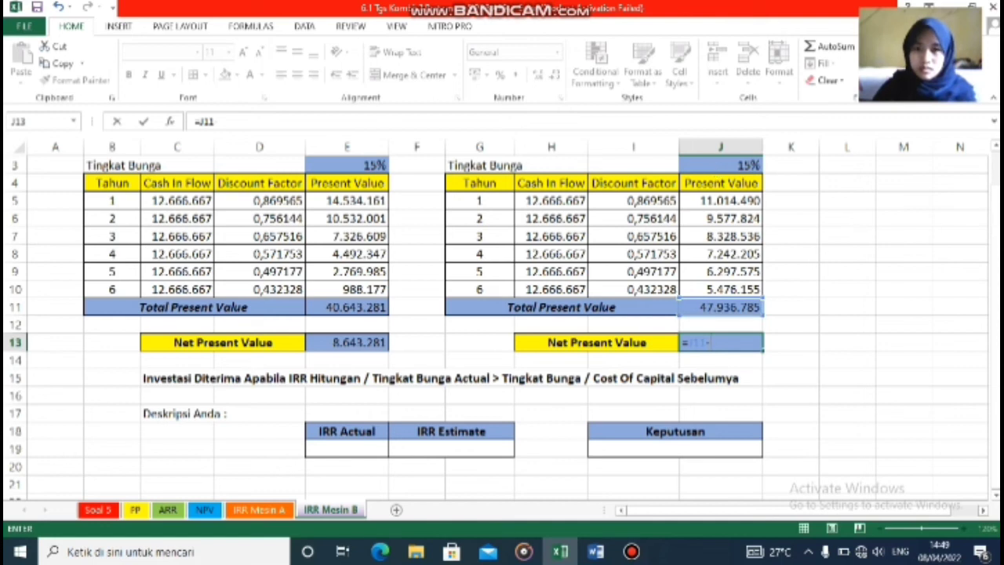
click(994, 144)
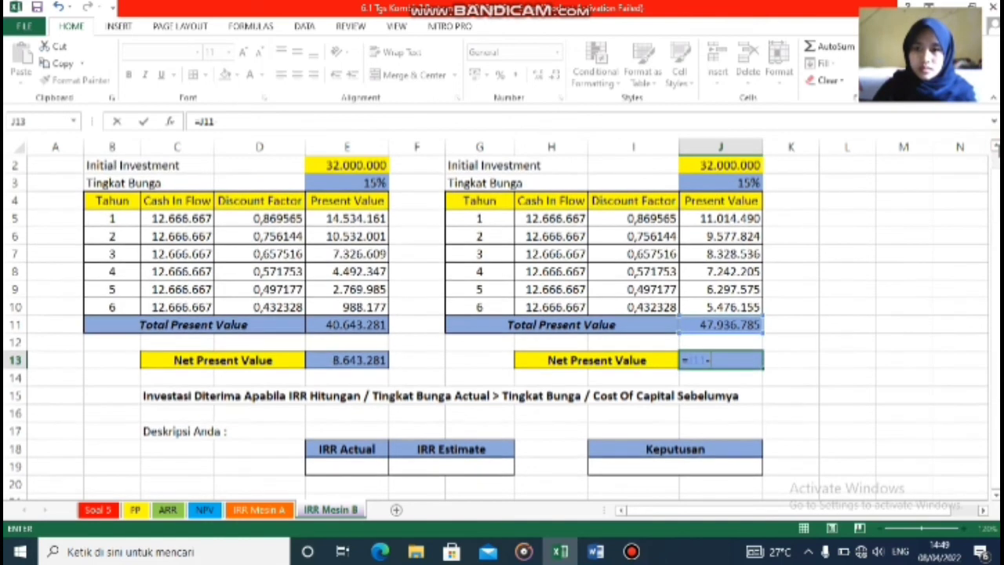
click(730, 165)
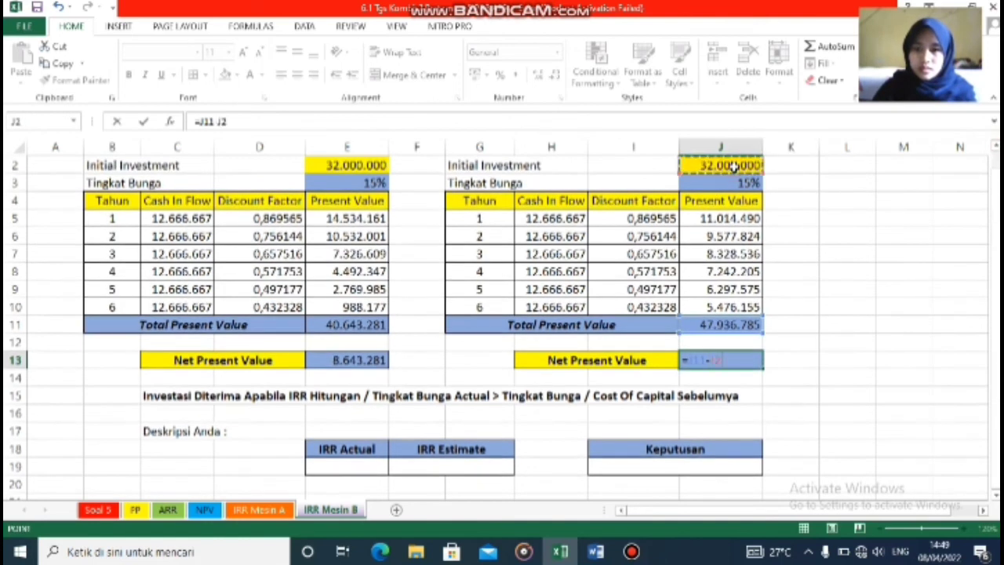
key(Return)
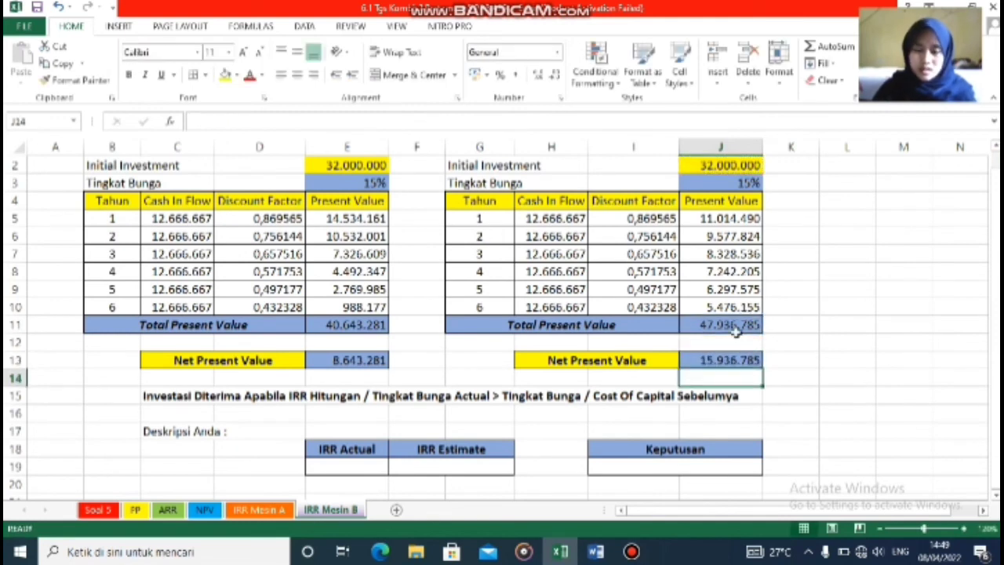
- Try 30% as the second table's Tingkat Bunga in J3
click(739, 183)
double_click(745, 183)
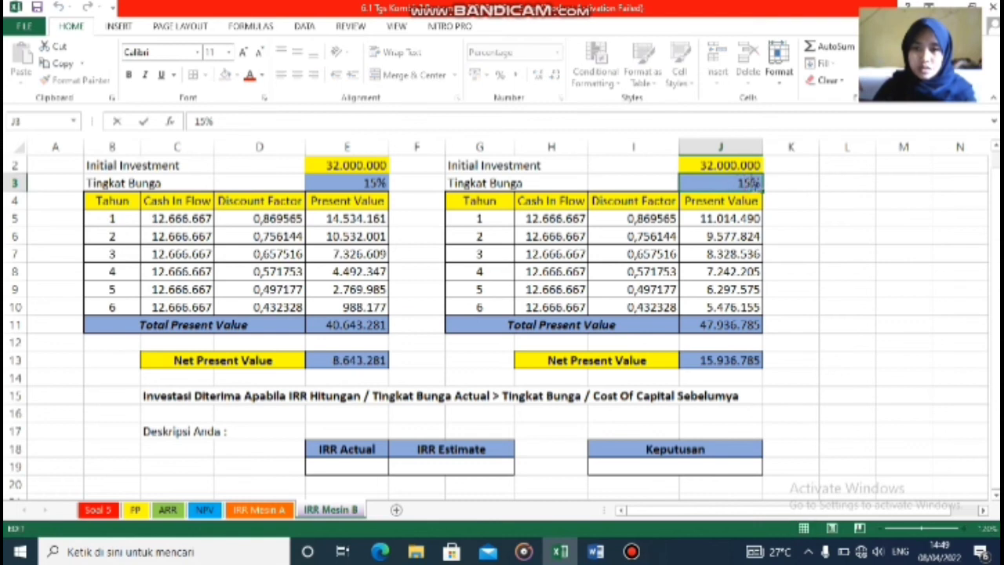
key(BackSpace)
key(BackSpace)
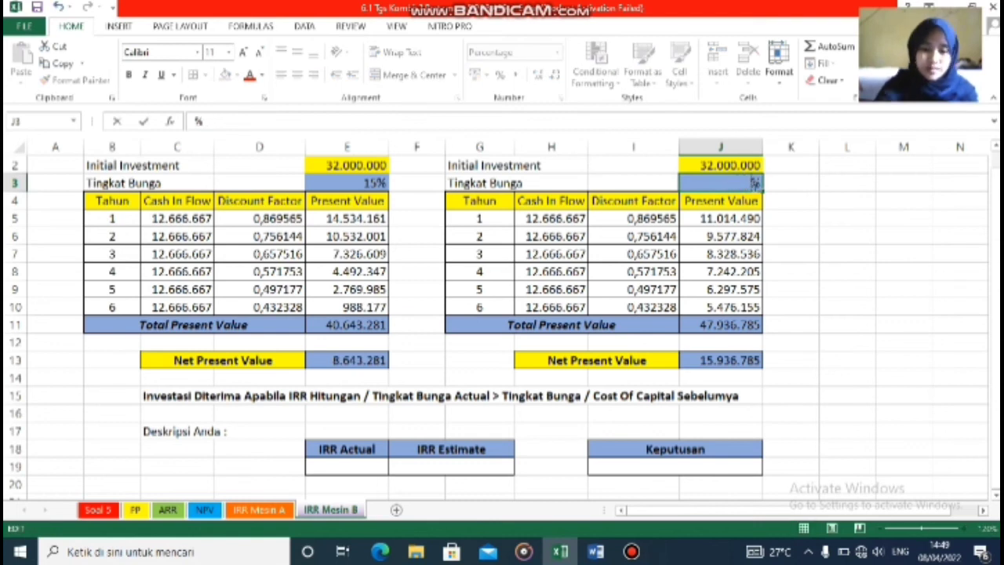
text(30)
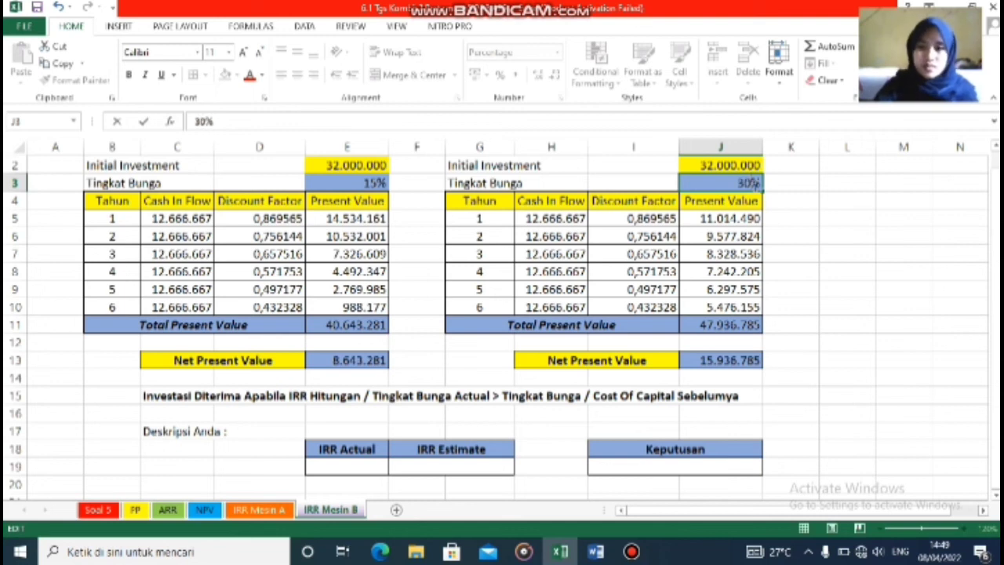
key(Return)
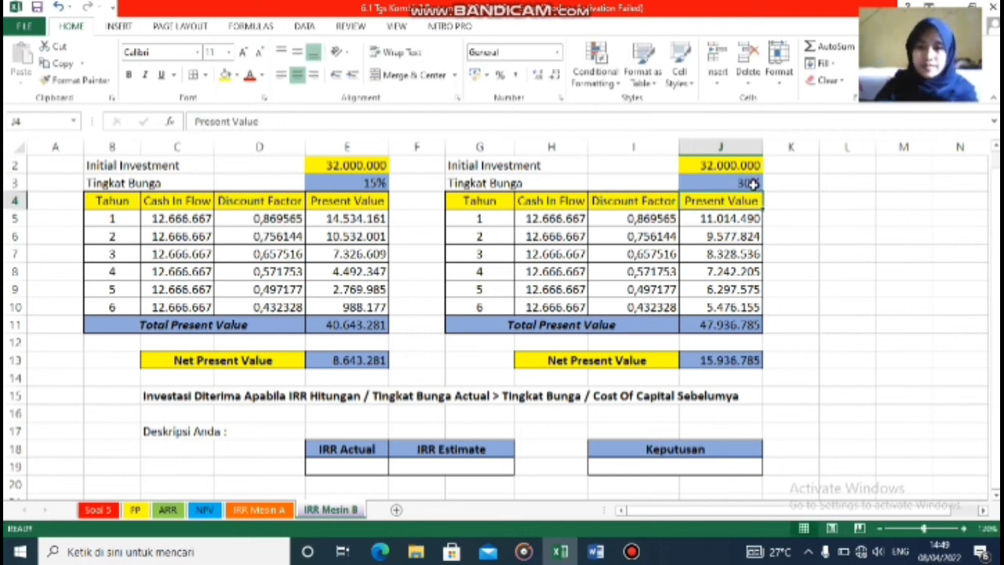
- Set the second table's Tingkat Bunga in J3 to 32,15% and check the Net Present Value in J13
double_click(751, 184)
key(BackSpace)
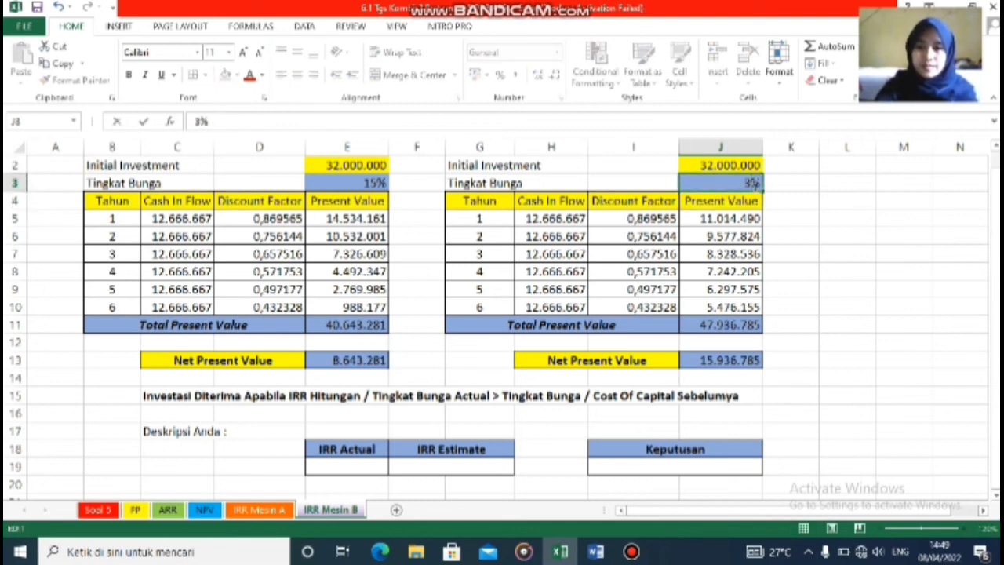
text(2,)
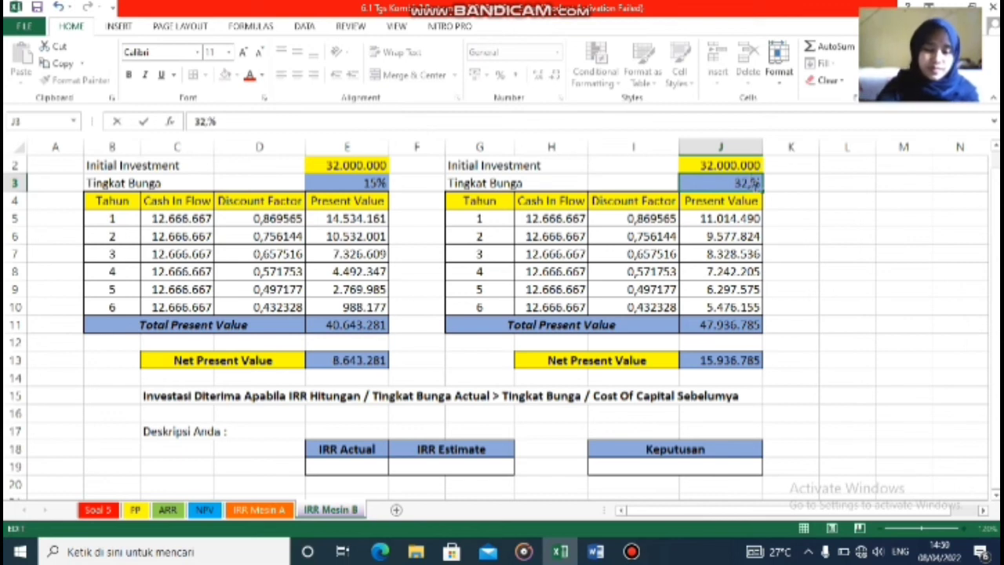
text(15)
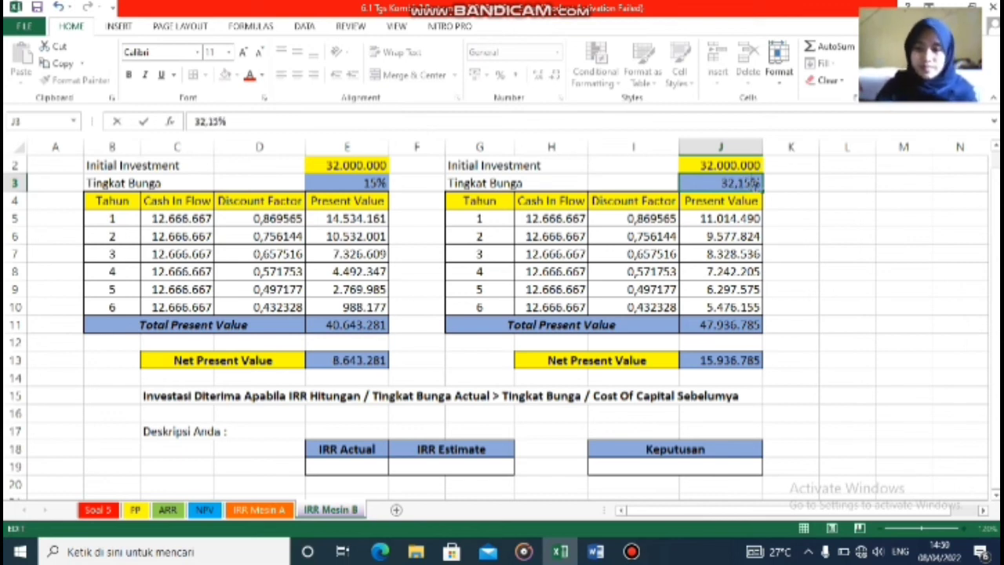
key(Return)
key(Down)
key(Down)
key(Down)
key(Down)
key(Down)
key(Down)
key(Down)
key(Down)
key(Down)
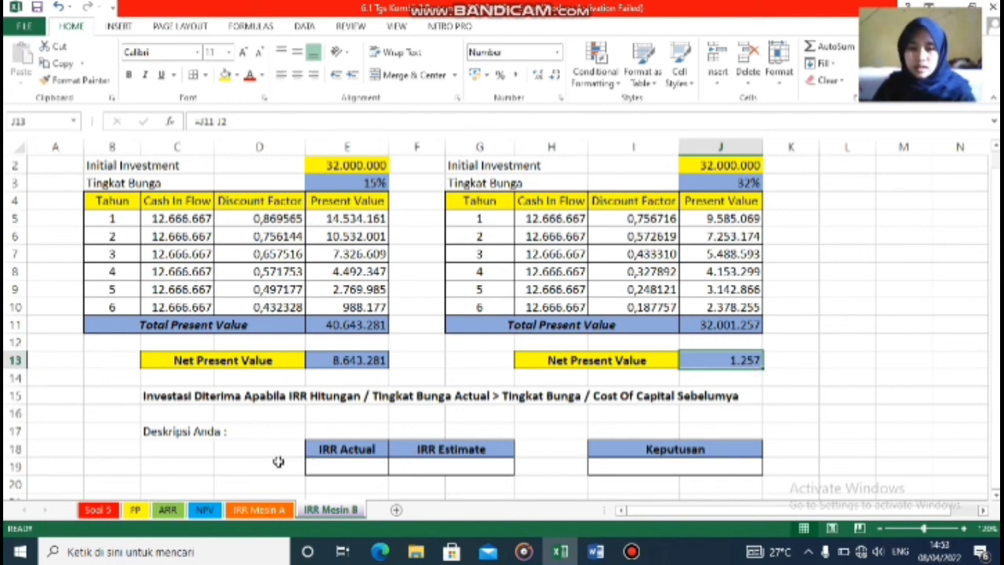
- Link IRR Actual in E19 to the second table's rate with =J3 and IRR Estimate in F19 to the first table's rate with =E3
click(324, 464)
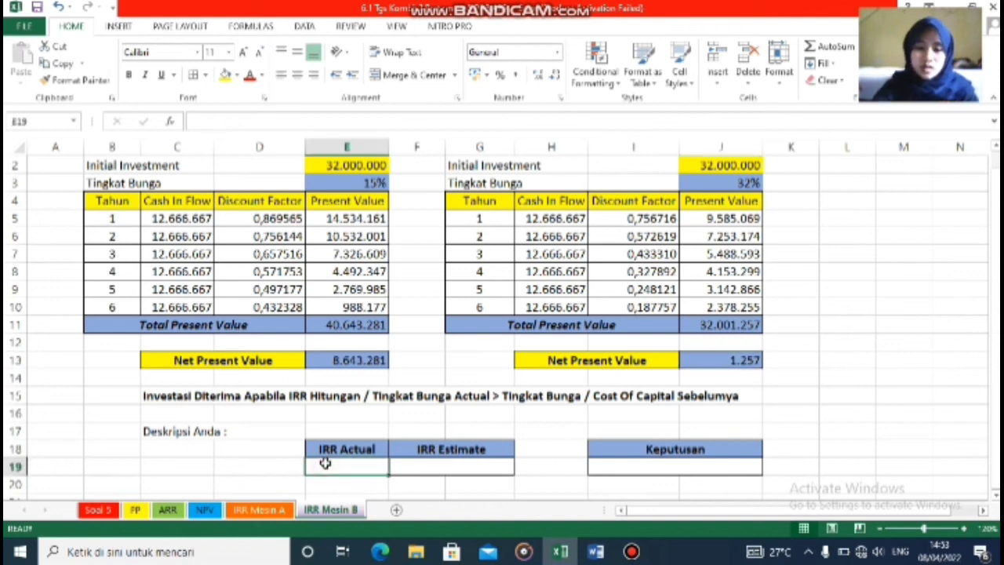
text(=)
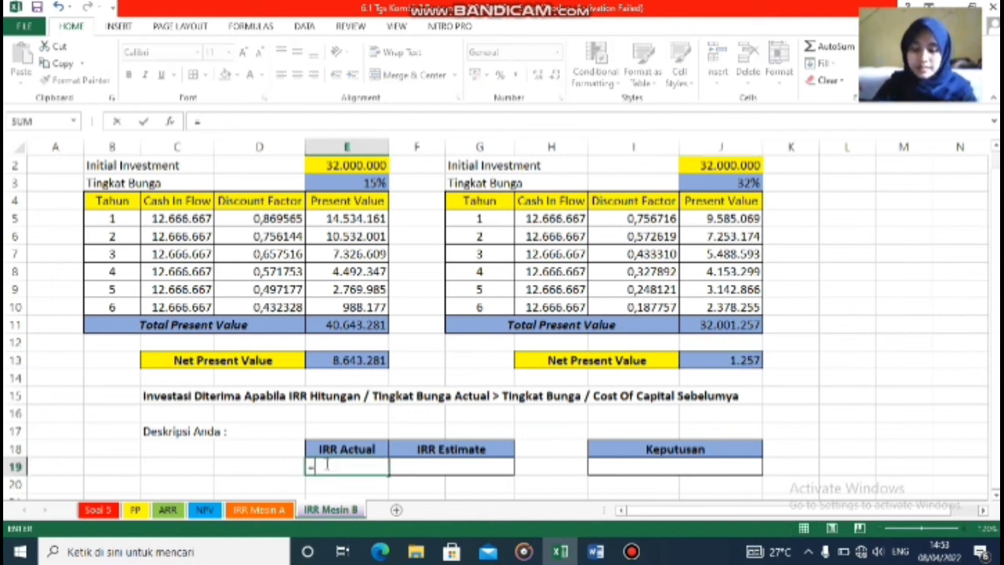
click(712, 181)
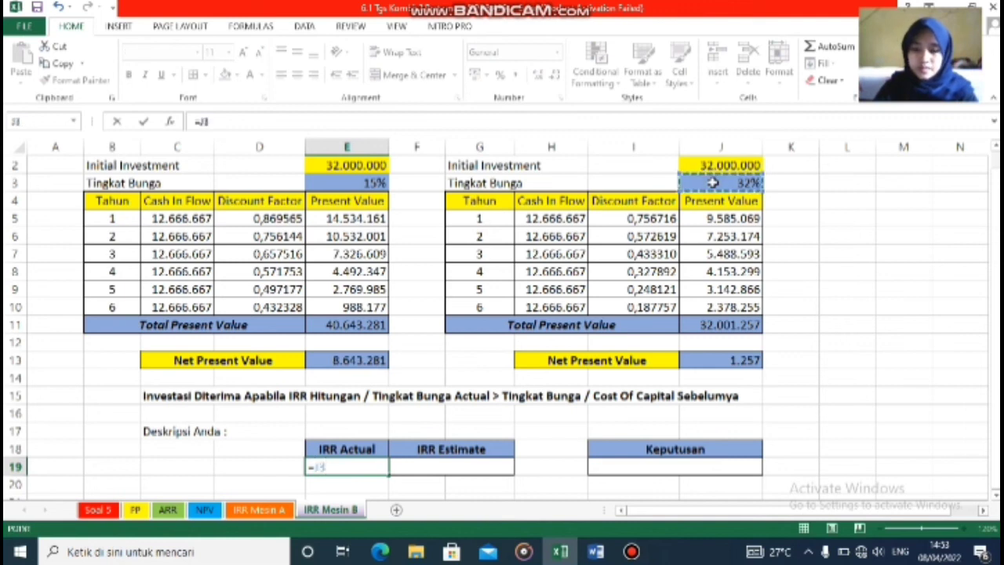
key(Return)
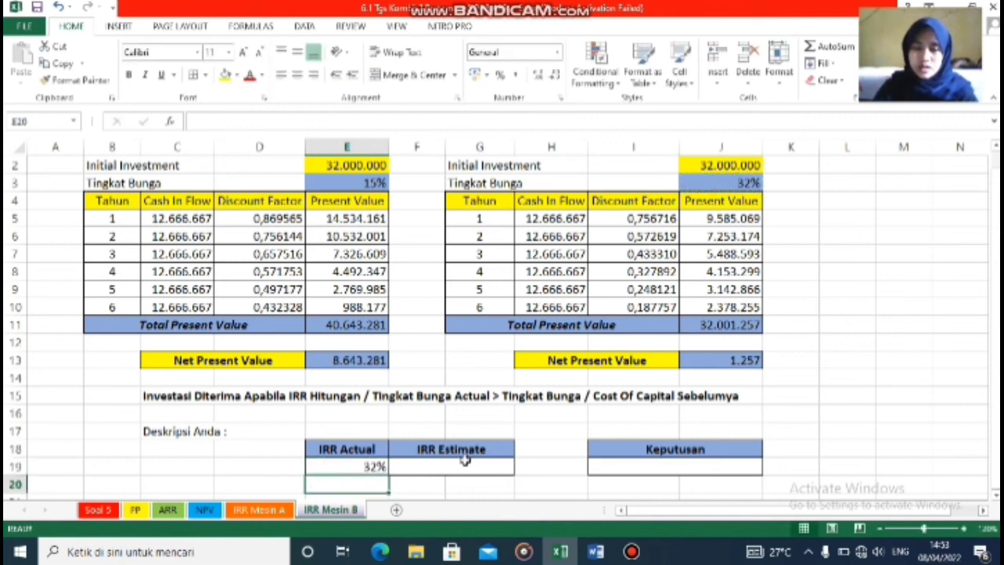
click(461, 463)
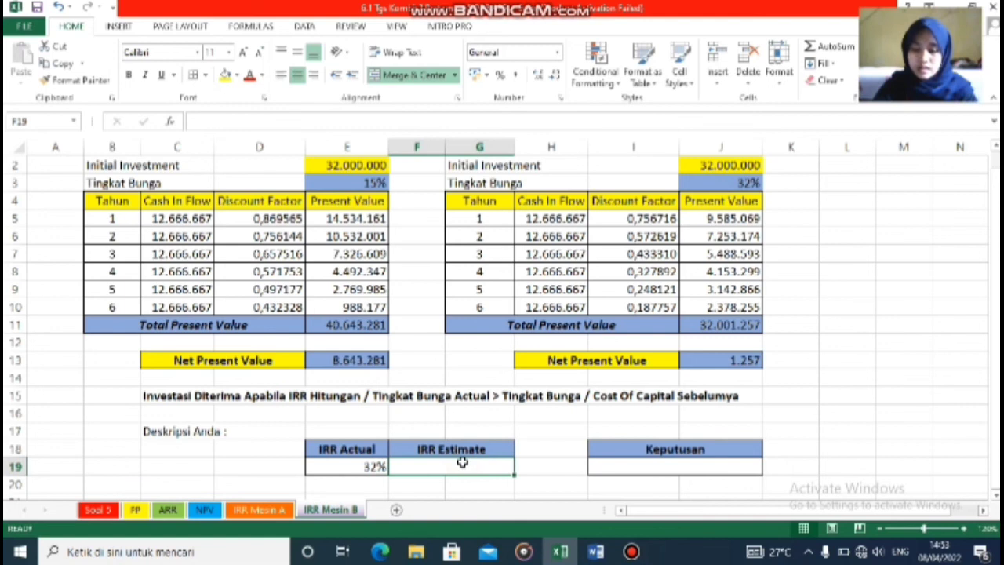
text(=)
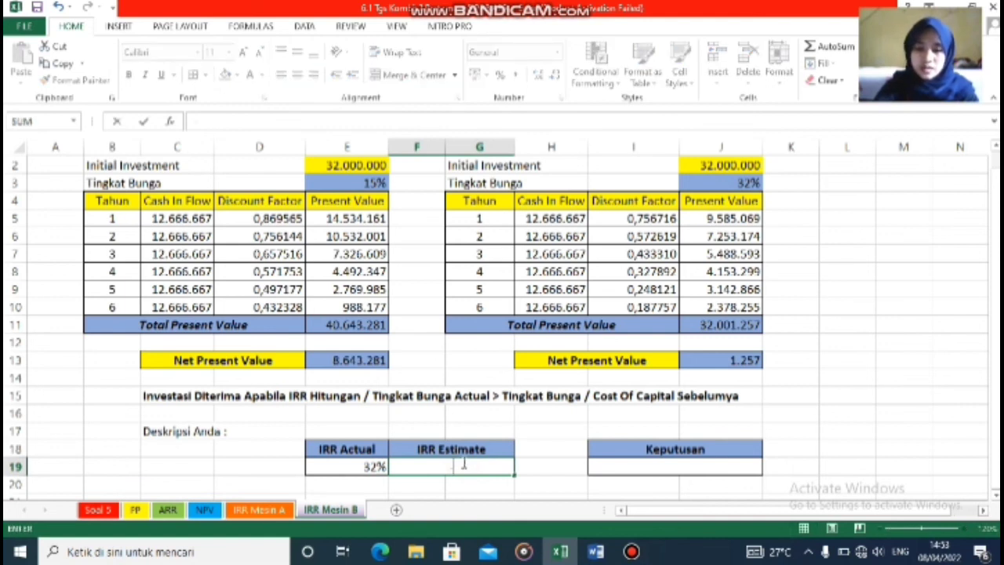
click(345, 184)
key(Return)
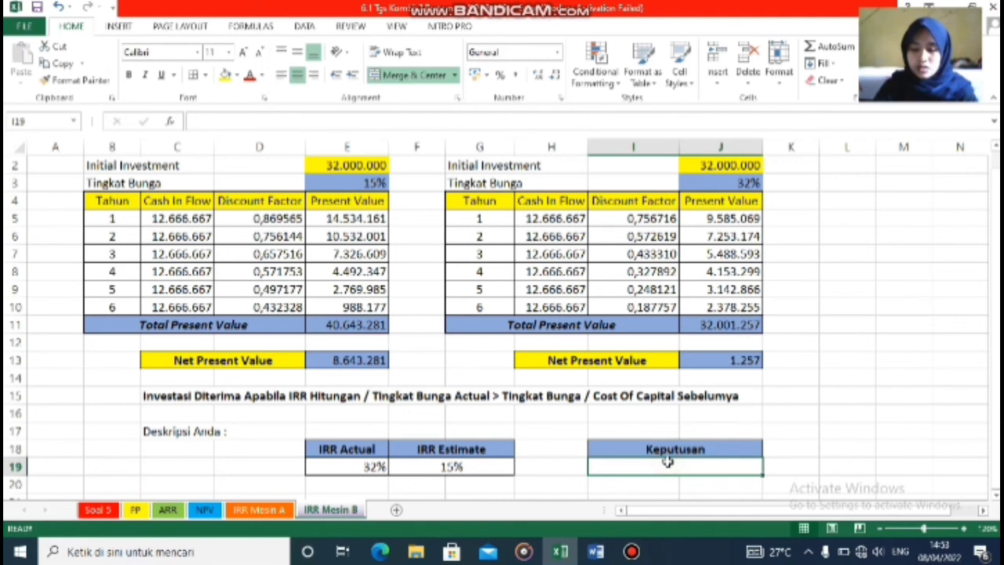
- Fill the Keputusan cell I19 with =IF(E19>F19;"Investasi Diterima";"Tolak") to decide on the investment by comparing IRR Actual with IRR Estimate
text(=i)
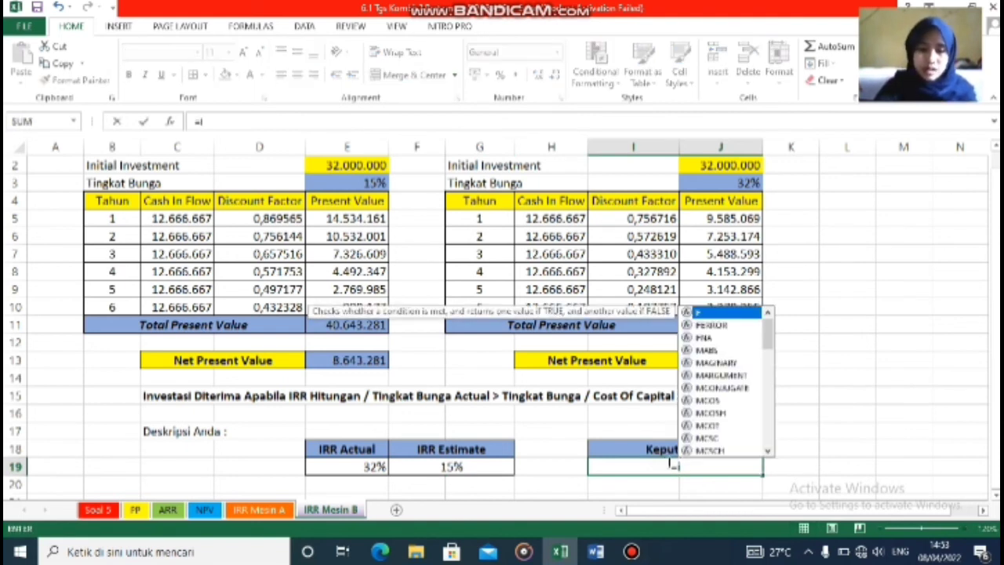
text(f)
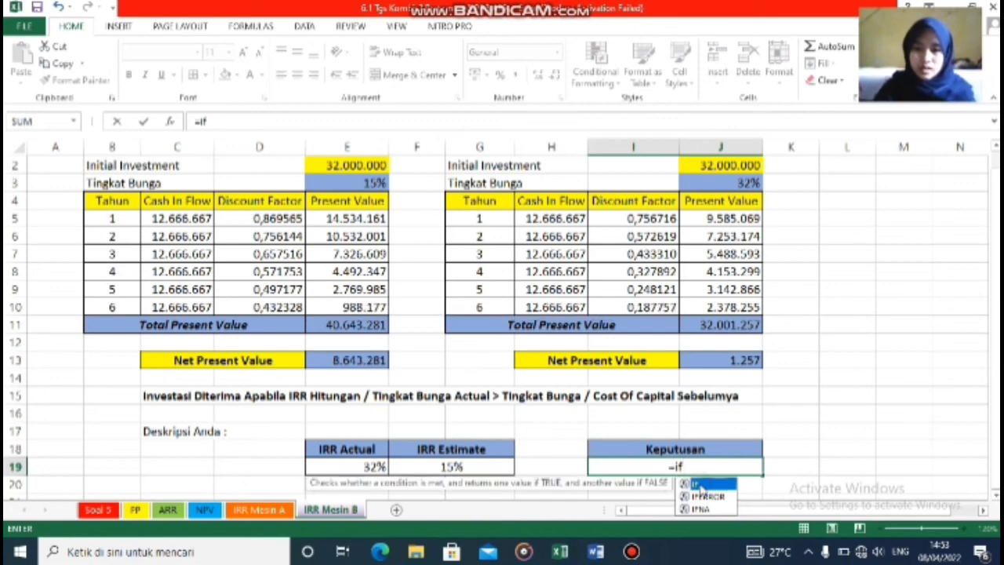
double_click(701, 483)
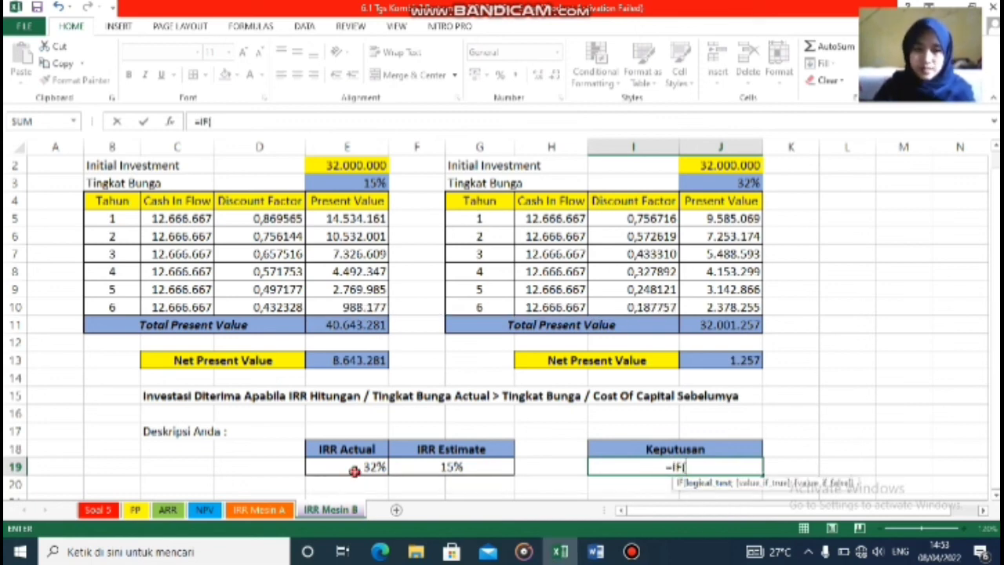
click(355, 470)
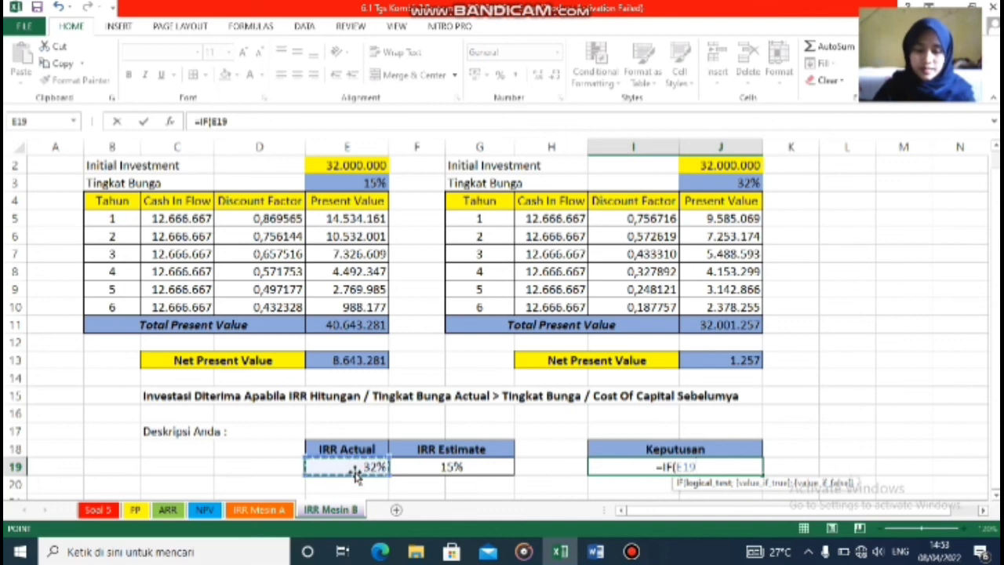
text(>)
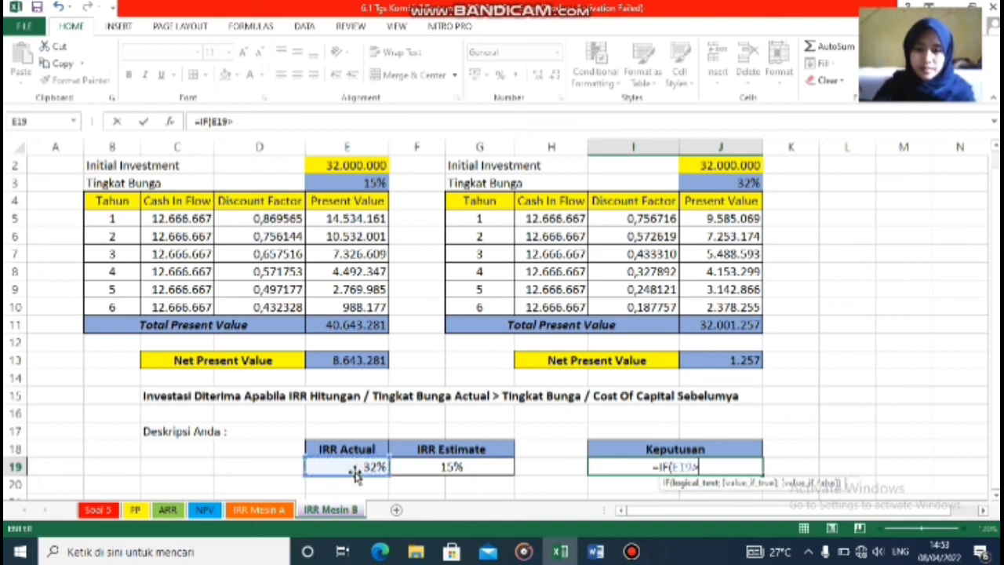
click(437, 475)
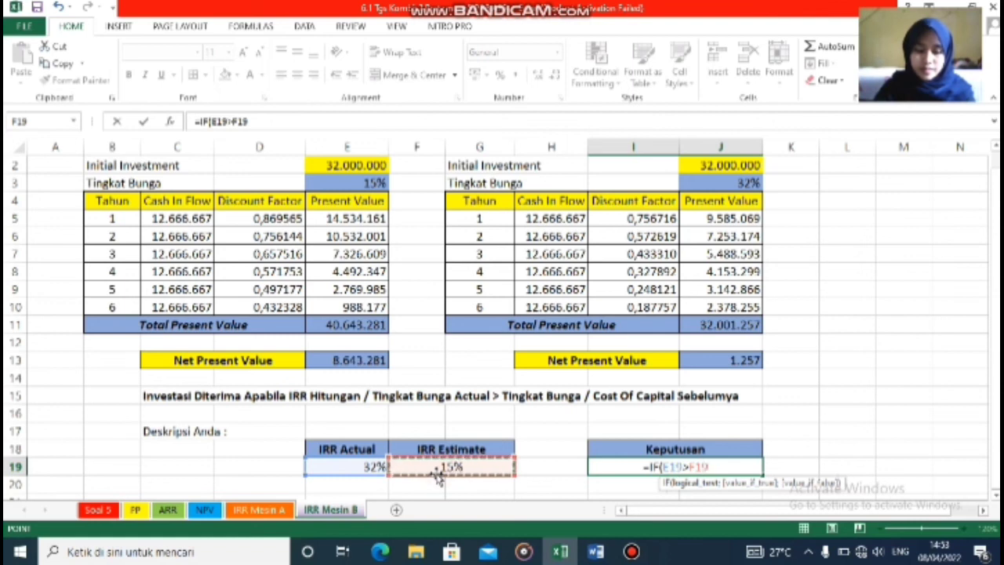
text(;")
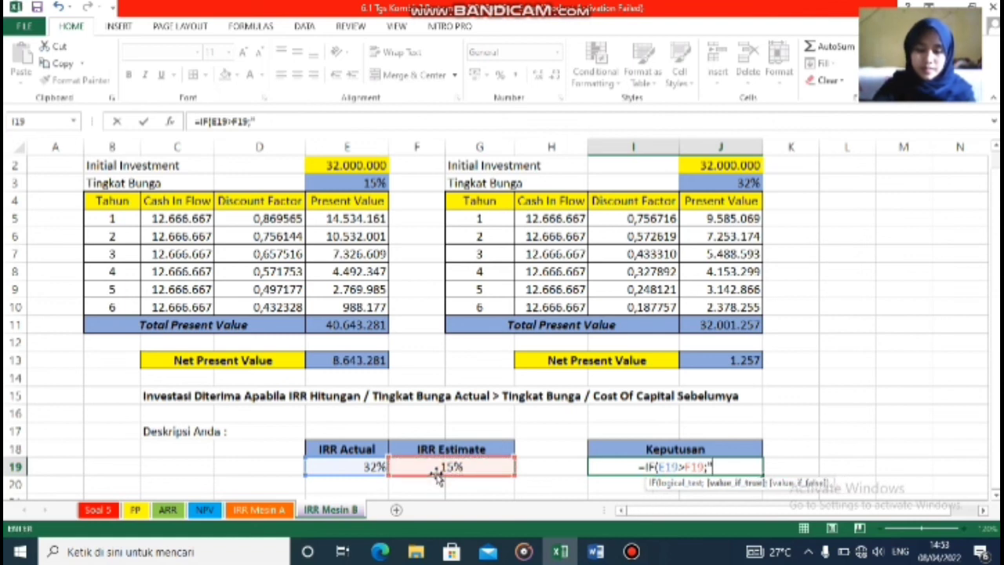
text(I)
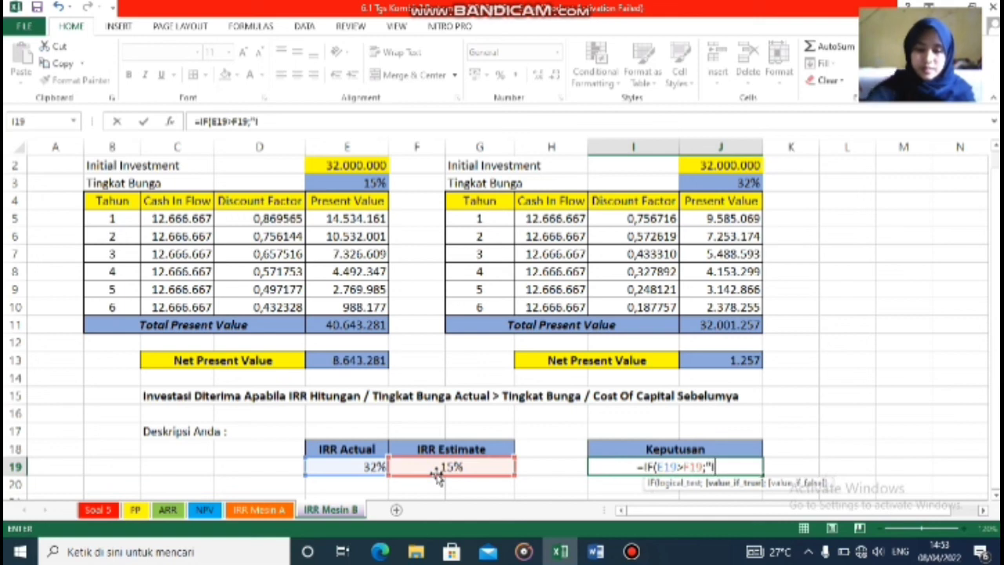
text(nvesta)
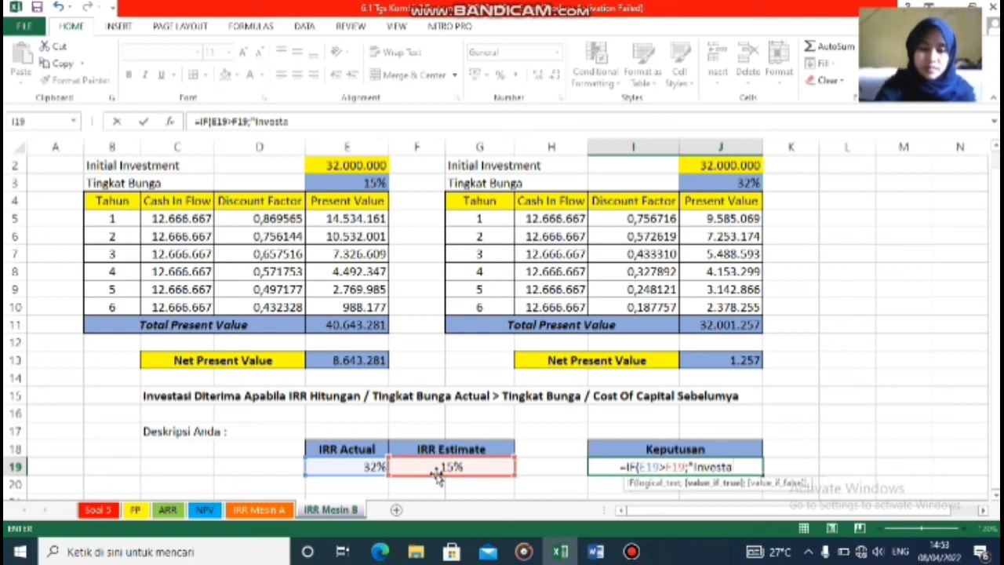
text(si)
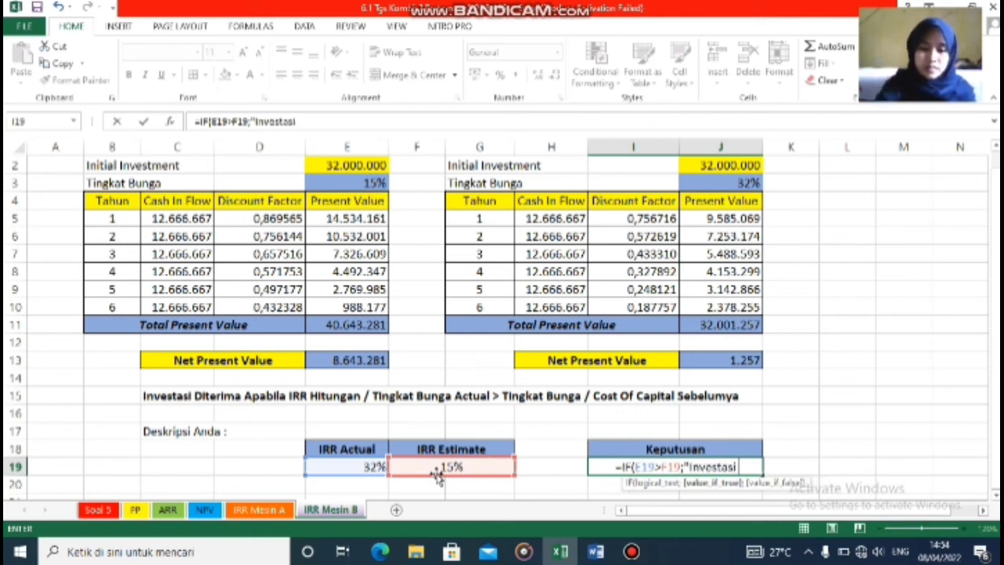
text( Diterim)
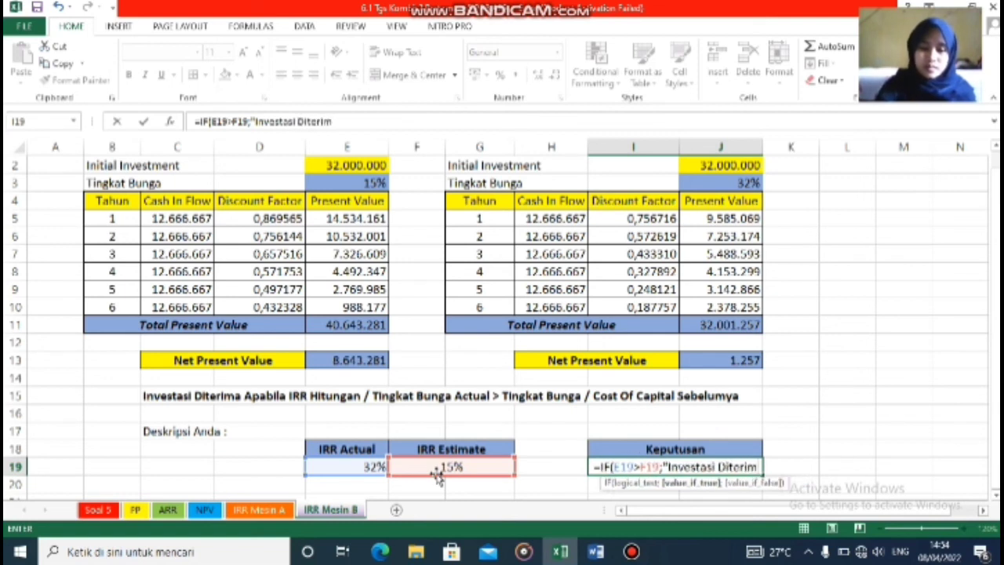
text(a")
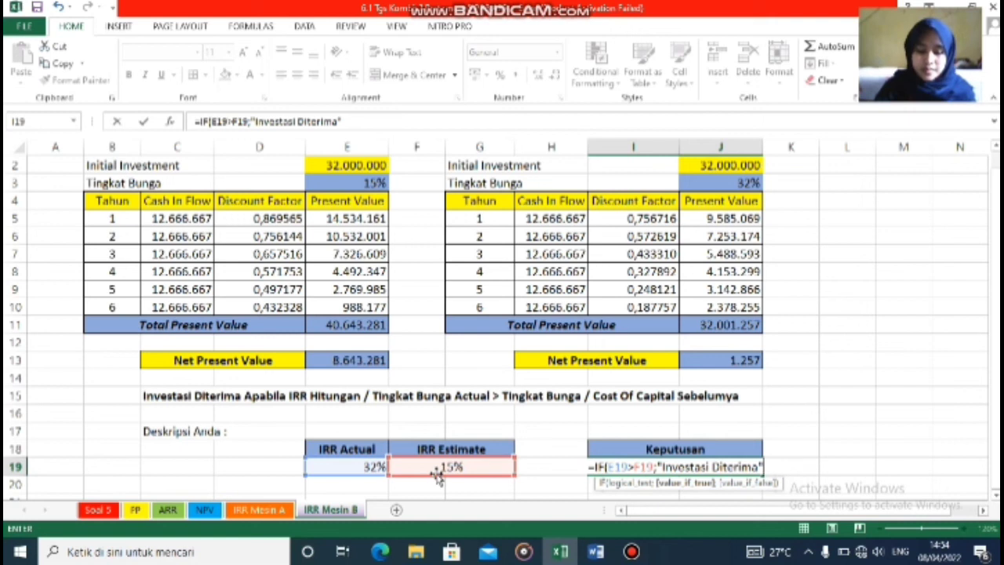
text(;")
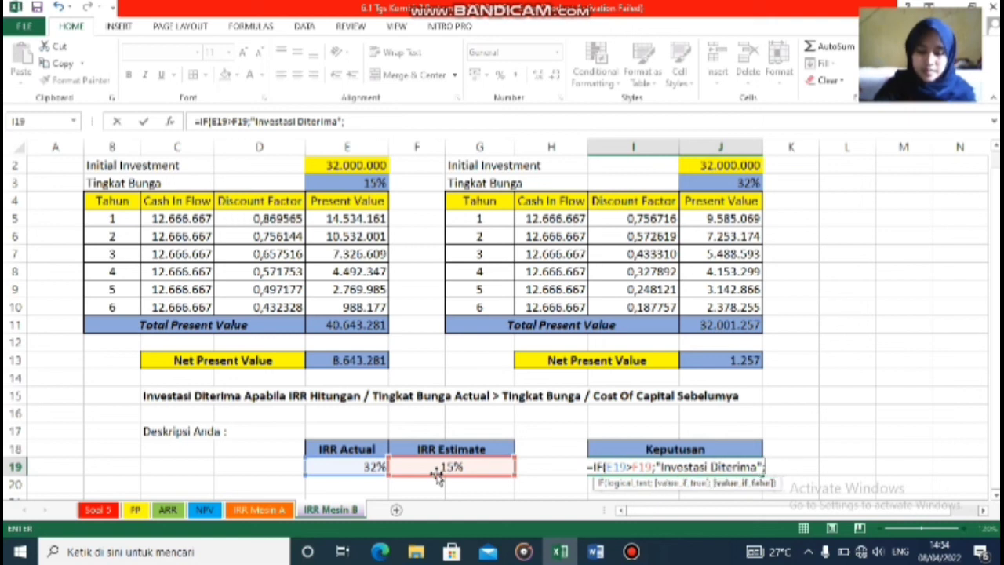
text(Y)
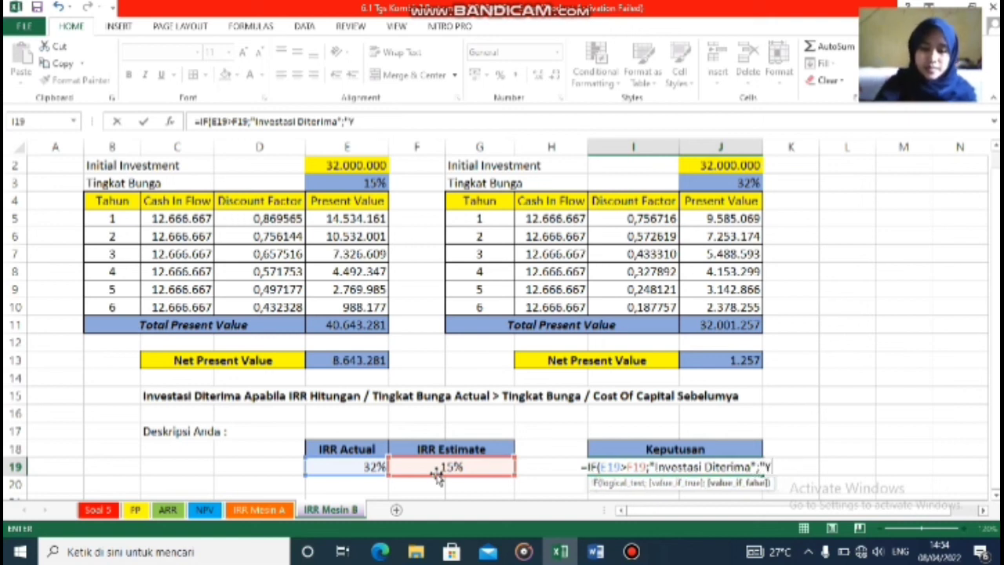
key(BackSpace)
text(T)
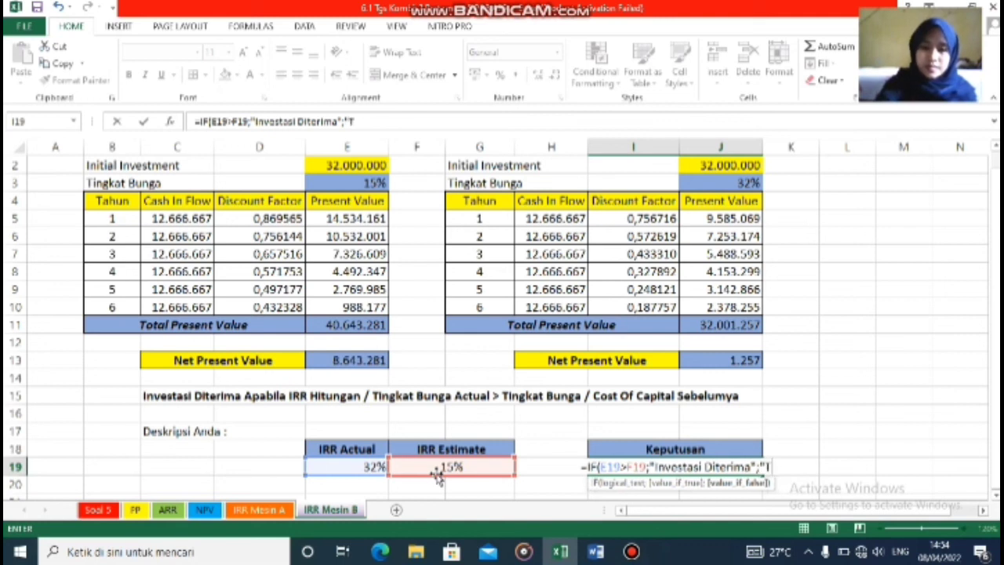
text(ola)
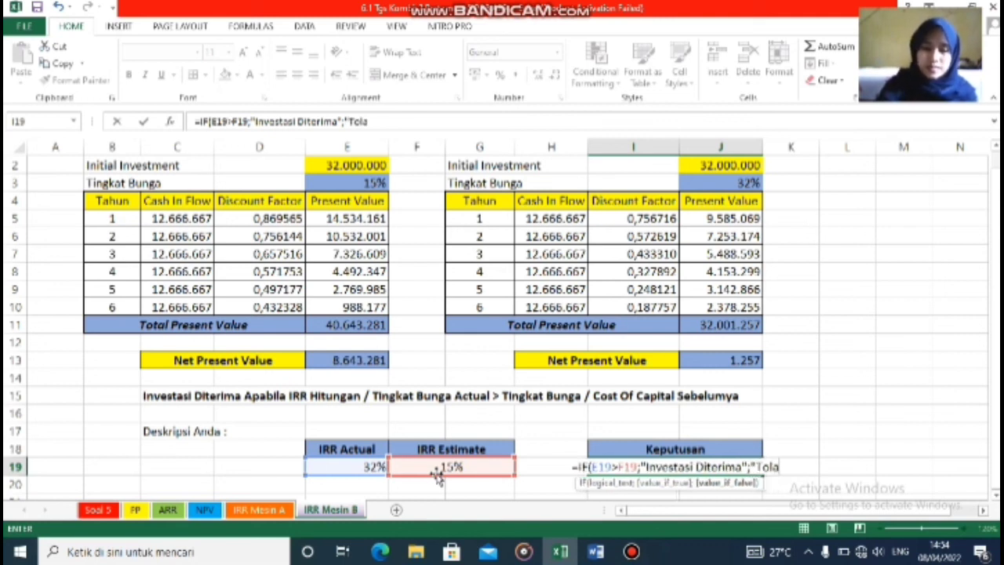
text(k")
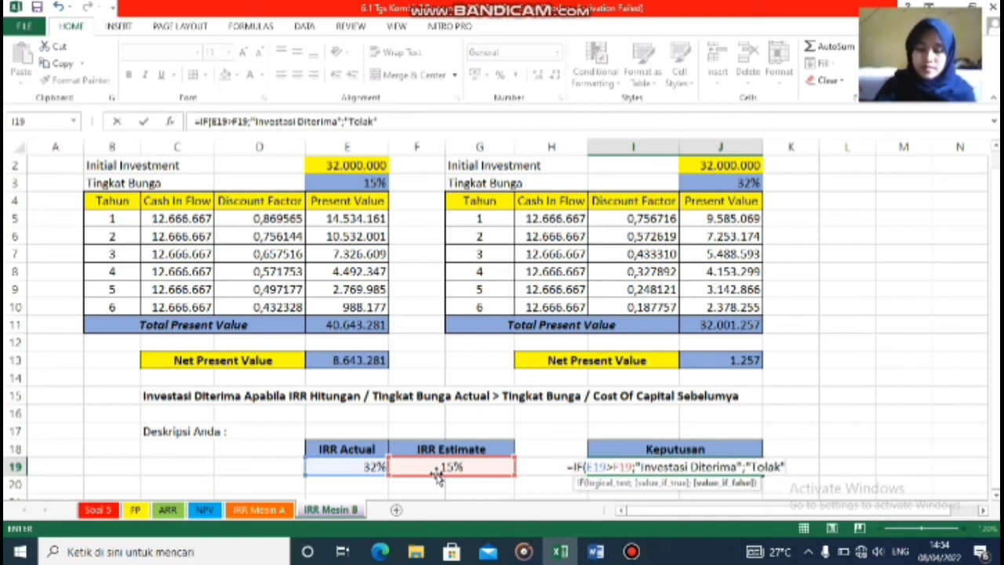
text())
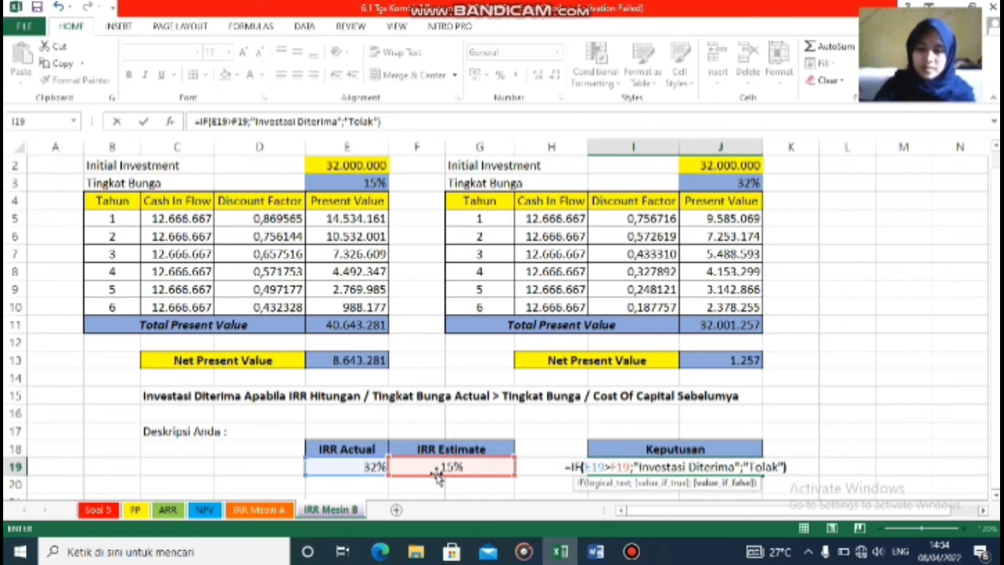
key(Return)
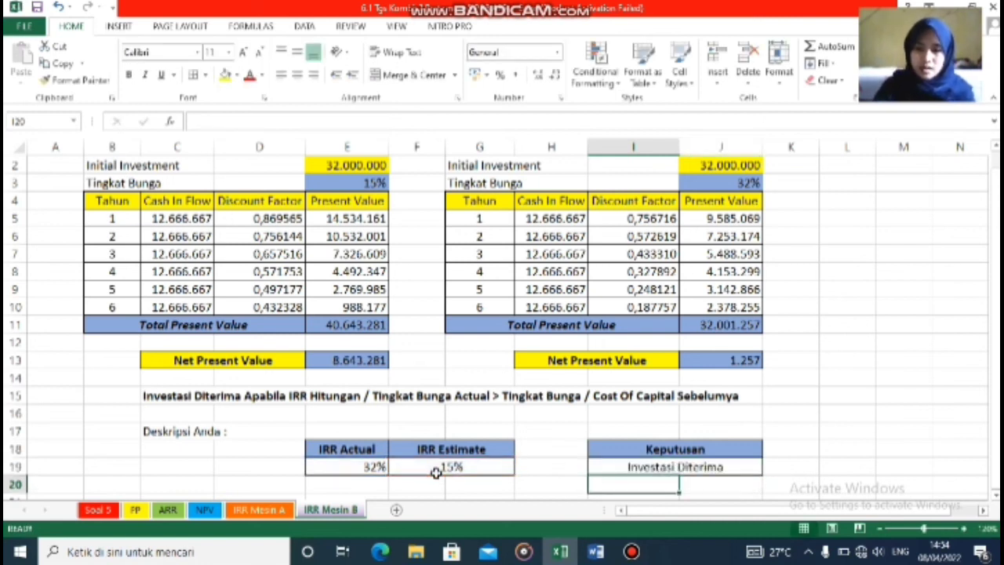